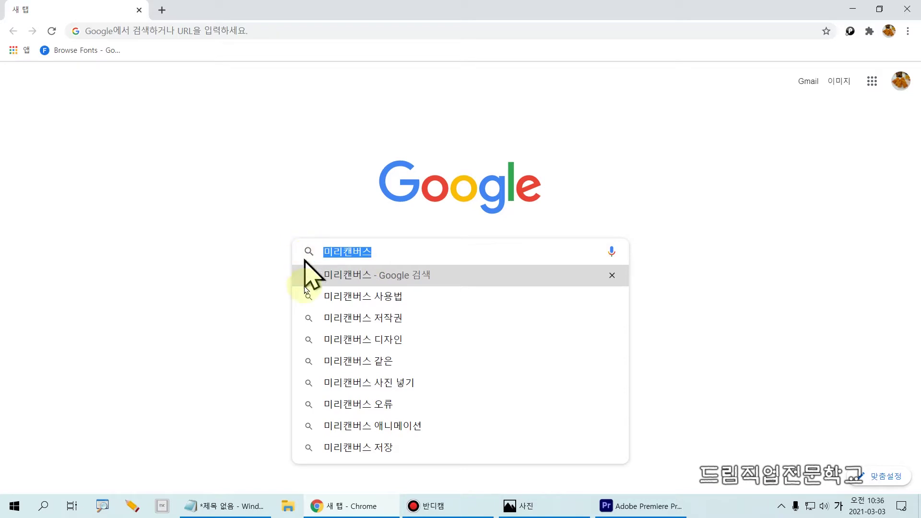
# Switch to Notepad, add 미리캔버스 on a new second line, and return to the Chrome window.
pyautogui.click(254, 506)
pyautogui.press('Return')
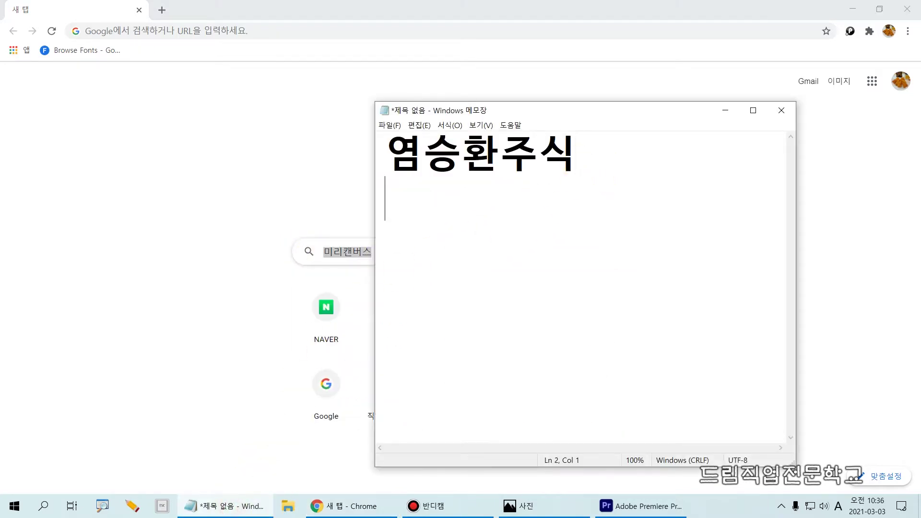
pyautogui.write('미리캔버스')
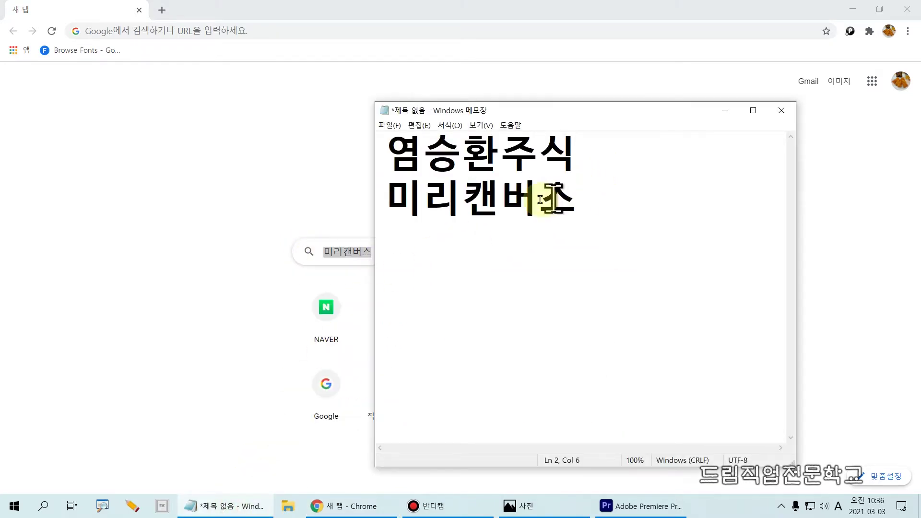
pyautogui.moveTo(360, 175)
pyautogui.mouseDown()
pyautogui.moveTo(377, 199)
pyautogui.moveTo(623, 224)
pyautogui.mouseUp()
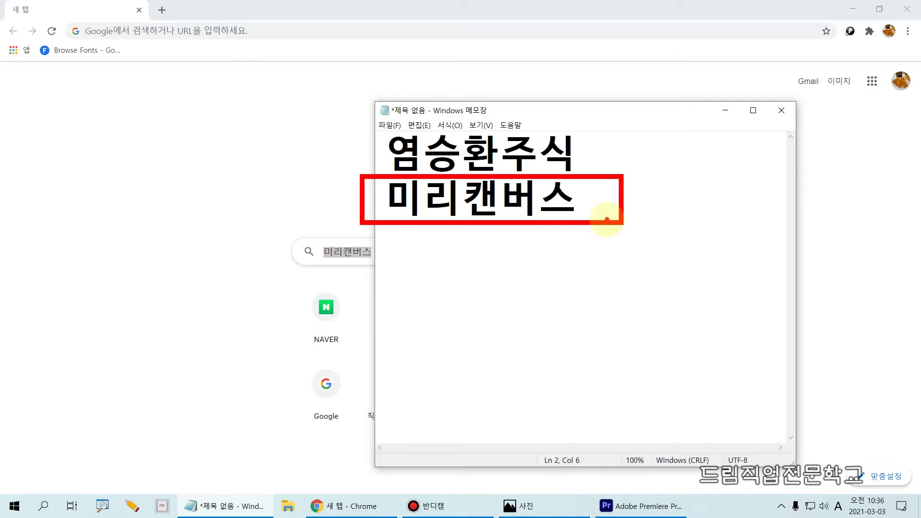
pyautogui.click(369, 162)
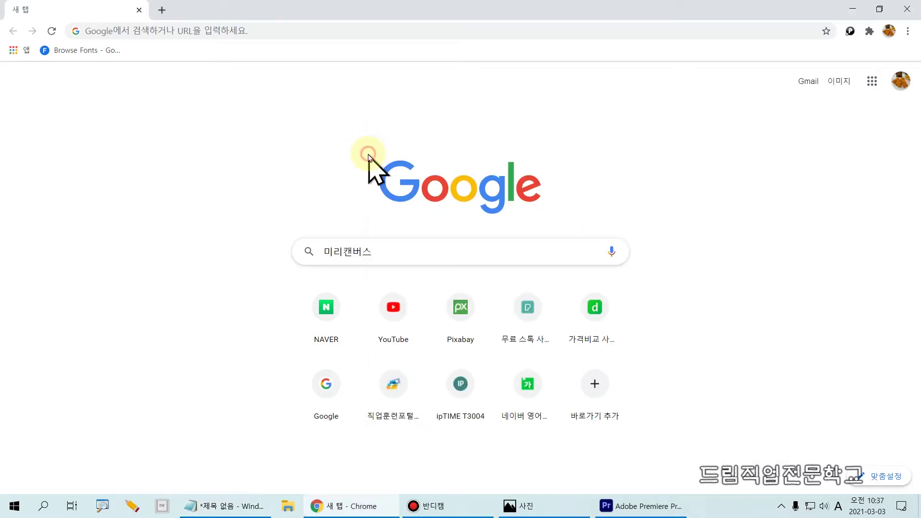
# Search Google for 미리캔버스 and open the miricanvas.com main site from the results.
pyautogui.click(392, 254)
pyautogui.press('Return')
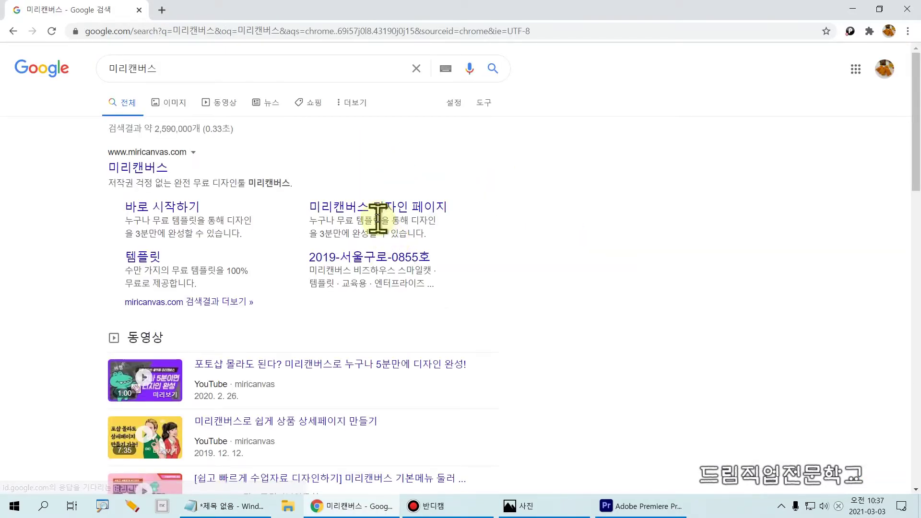
pyautogui.moveTo(79, 140); pyautogui.dragTo(345, 192)
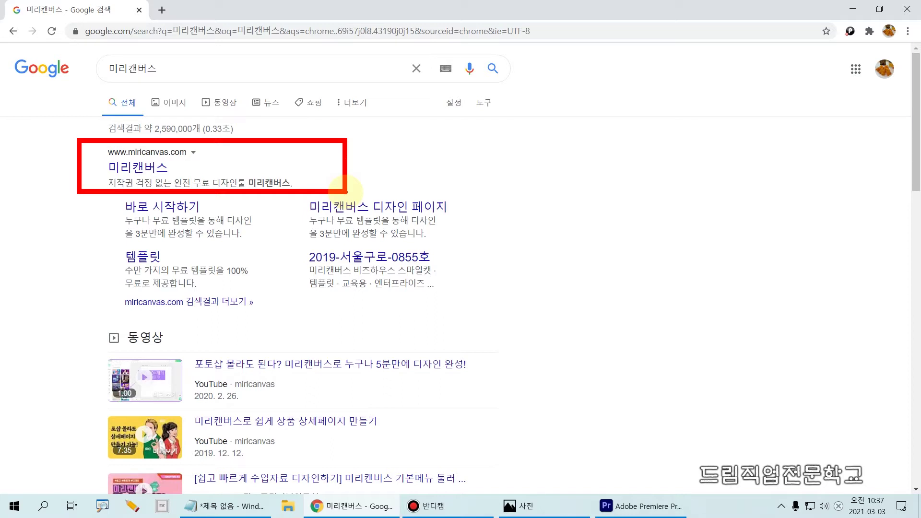
pyautogui.moveTo(150, 162)
pyautogui.mouseDown()
pyautogui.moveTo(168, 183)
pyautogui.moveTo(179, 153)
pyautogui.mouseUp()
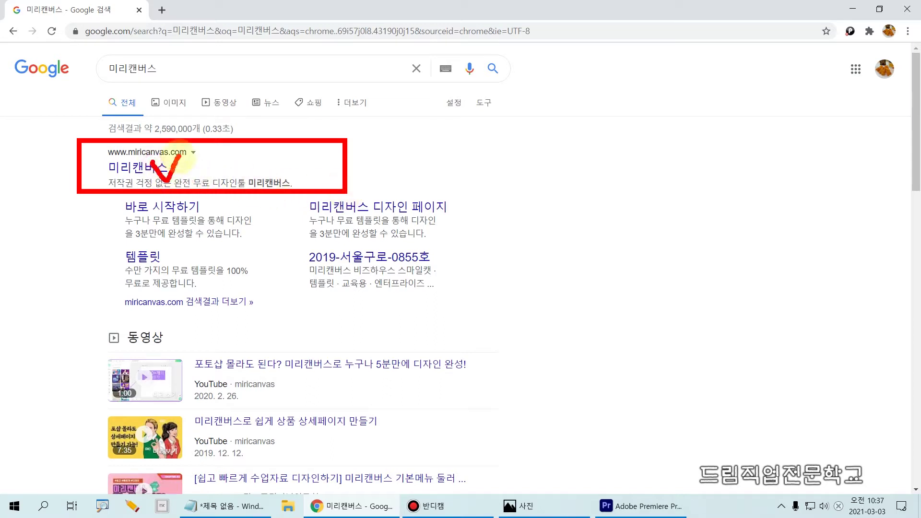
pyautogui.click(165, 168)
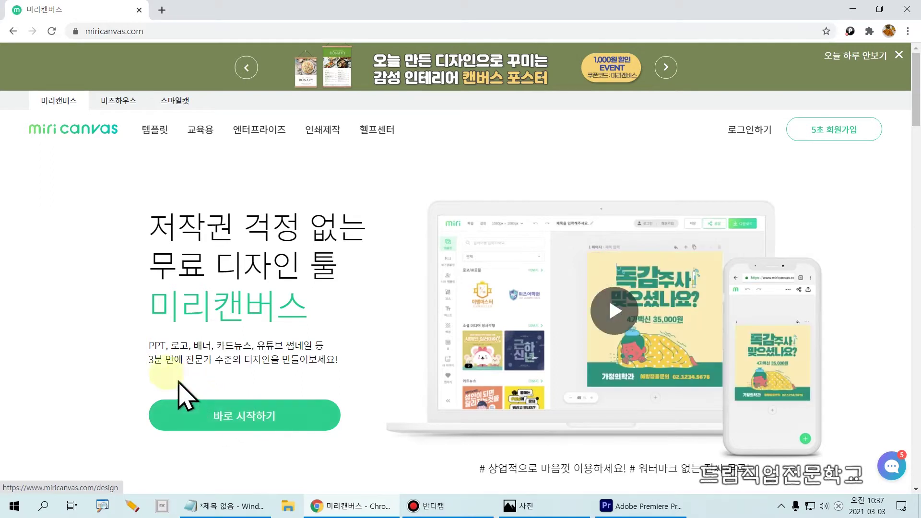
# Start the design editor with 바로 시작하기 and open the 회원가입 sign-up.
pyautogui.moveTo(198, 416); pyautogui.dragTo(365, 446)
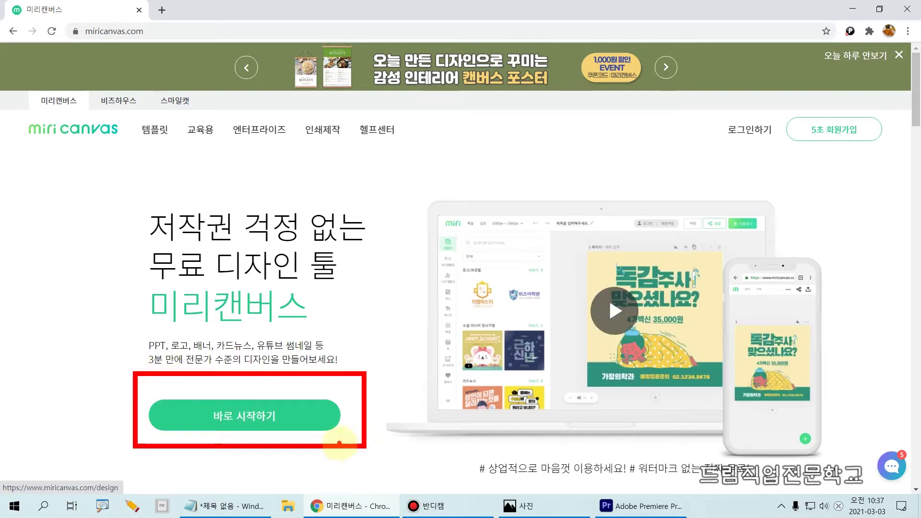
pyautogui.click(259, 418)
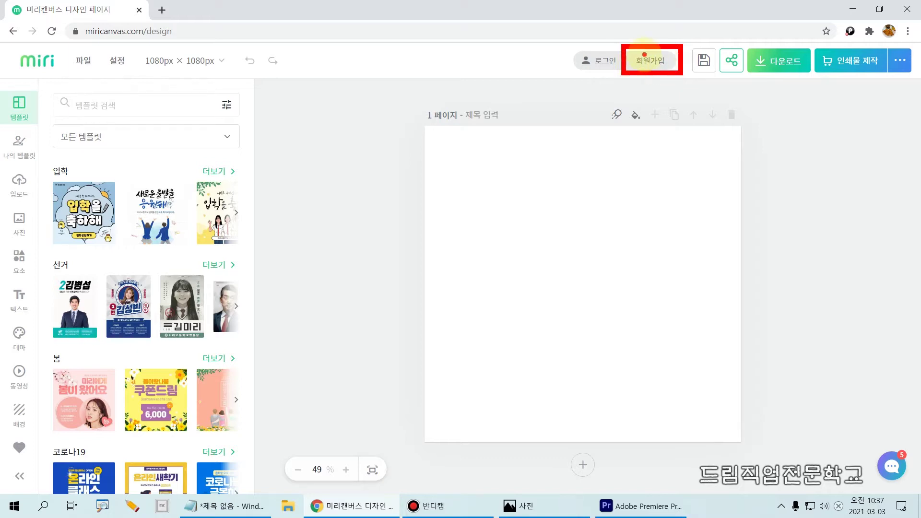
pyautogui.click(655, 61)
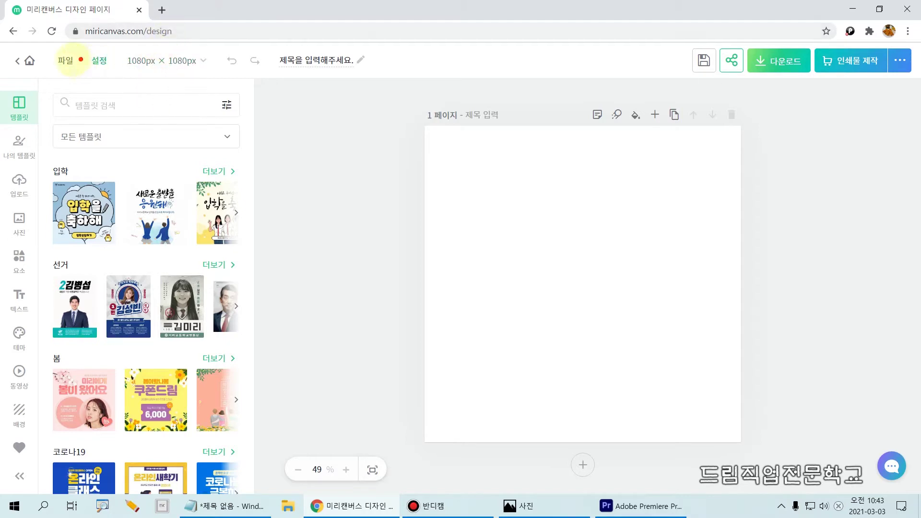
# Filter the templates to the 썸네일 type under 유튜브 / 팟빵.
pyautogui.moveTo(1, 84); pyautogui.dragTo(41, 128)
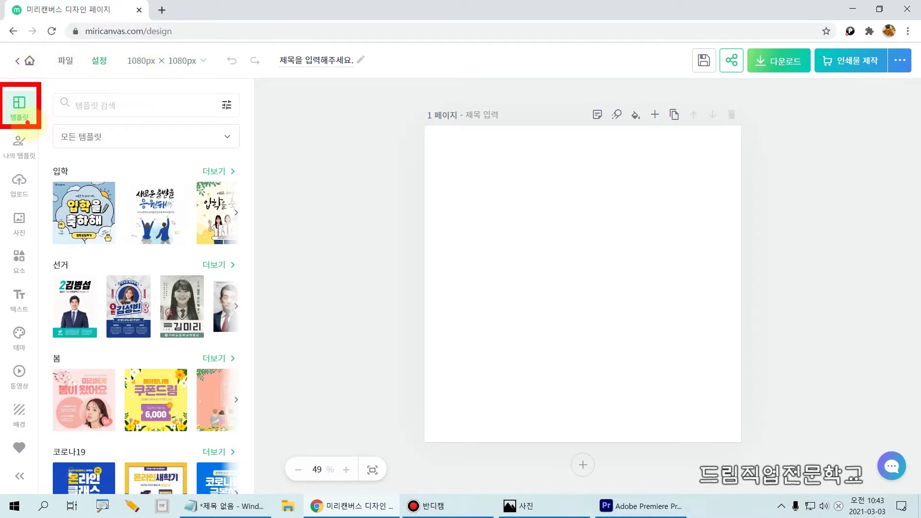
pyautogui.click(16, 103)
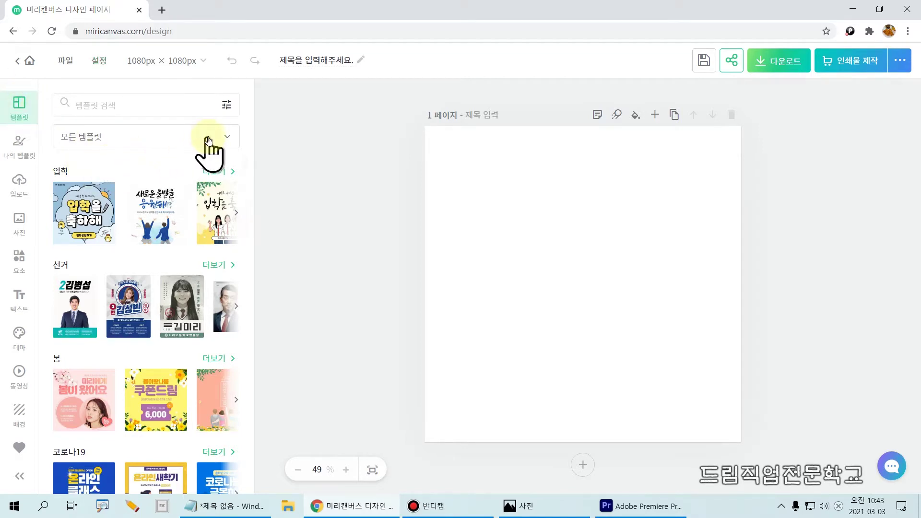
pyautogui.click(227, 139)
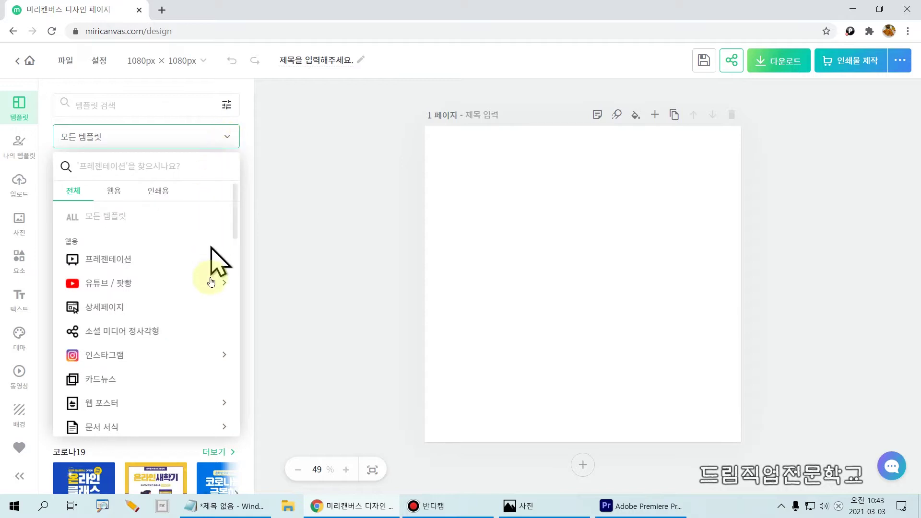
pyautogui.moveTo(236, 214); pyautogui.dragTo(239, 159)
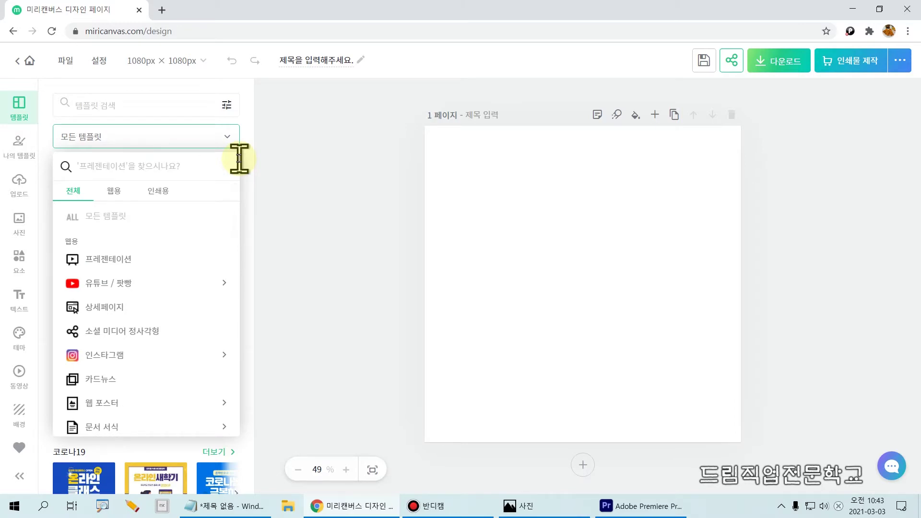
pyautogui.click(104, 286)
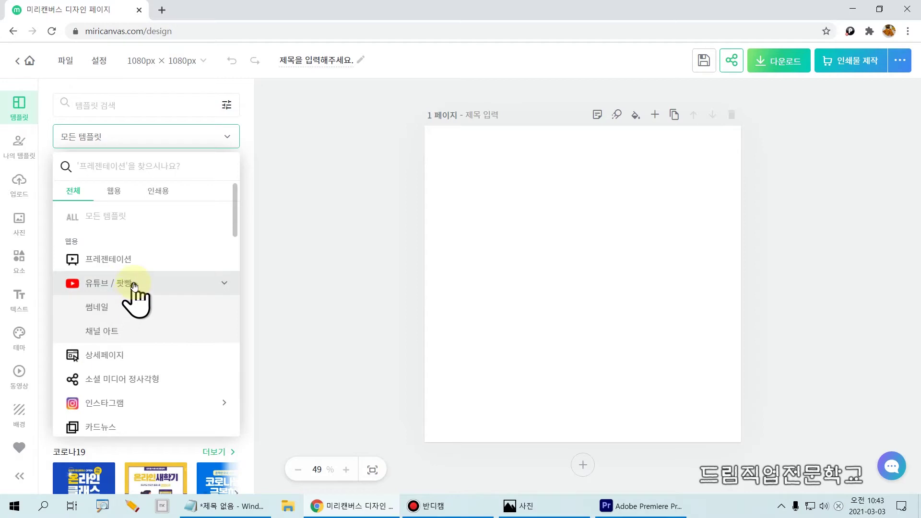
pyautogui.moveTo(53, 267)
pyautogui.mouseDown()
pyautogui.moveTo(57, 284)
pyautogui.moveTo(162, 343)
pyautogui.mouseUp()
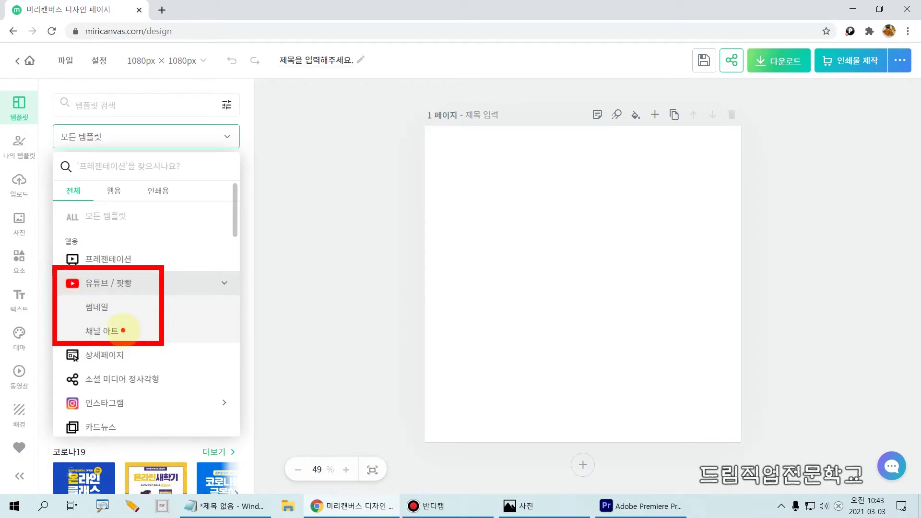
pyautogui.click(100, 311)
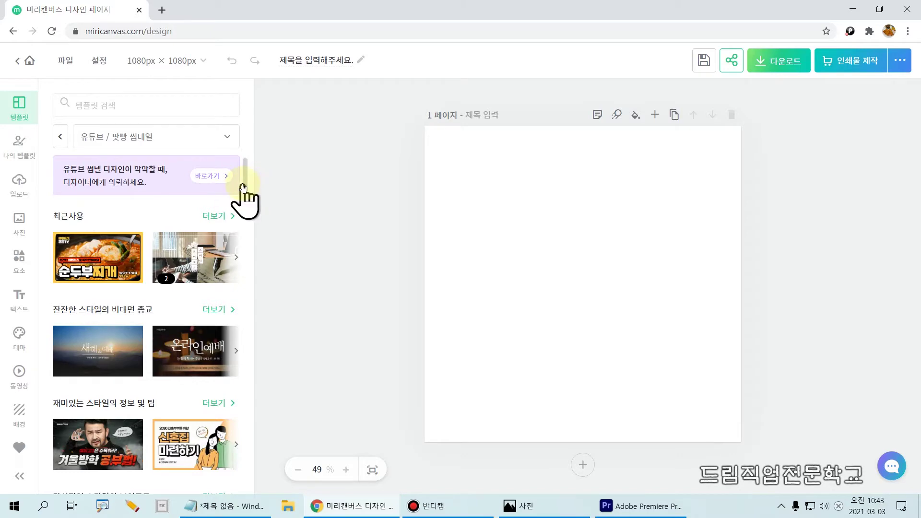
# Browse the YouTube thumbnail templates and apply the orange 상큼 새내기가 되어보자 template from 뷰티 / 메이크업 / 패션 to the page.
pyautogui.moveTo(244, 189)
pyautogui.mouseDown()
pyautogui.moveTo(235, 378)
pyautogui.moveTo(243, 405)
pyautogui.moveTo(236, 174)
pyautogui.mouseUp()
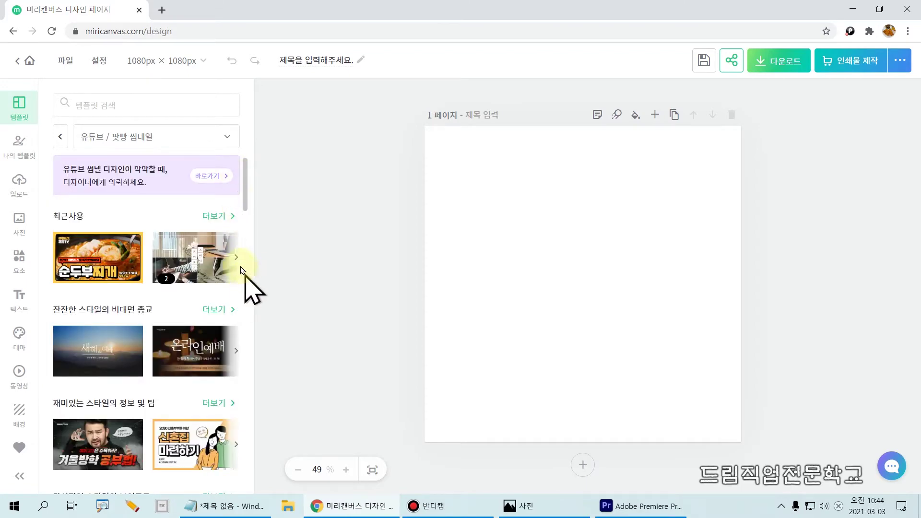
pyautogui.click(215, 256)
pyautogui.moveTo(139, 227); pyautogui.dragTo(253, 300)
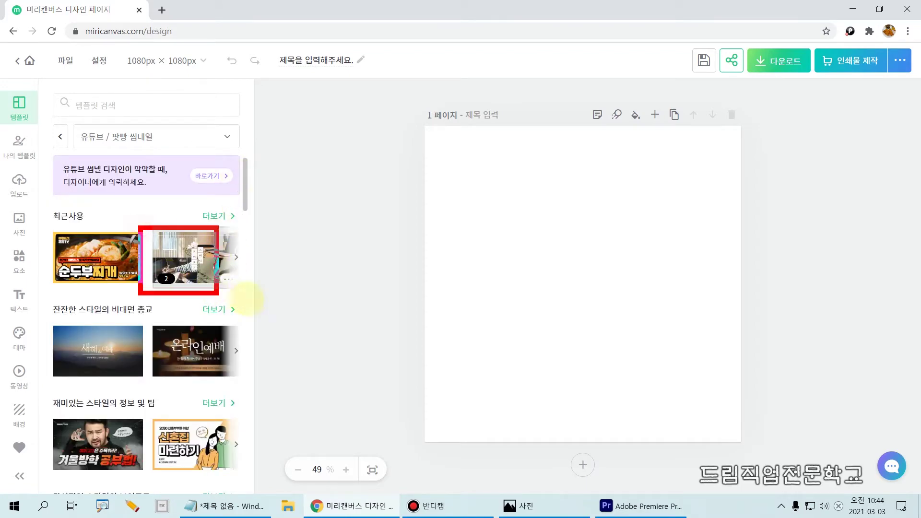
pyautogui.moveTo(41, 230); pyautogui.dragTo(139, 291)
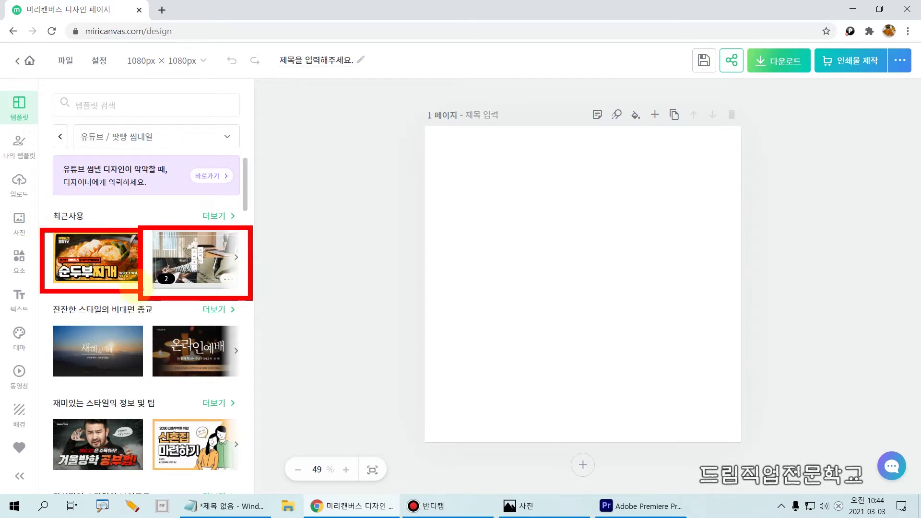
pyautogui.press('Escape')
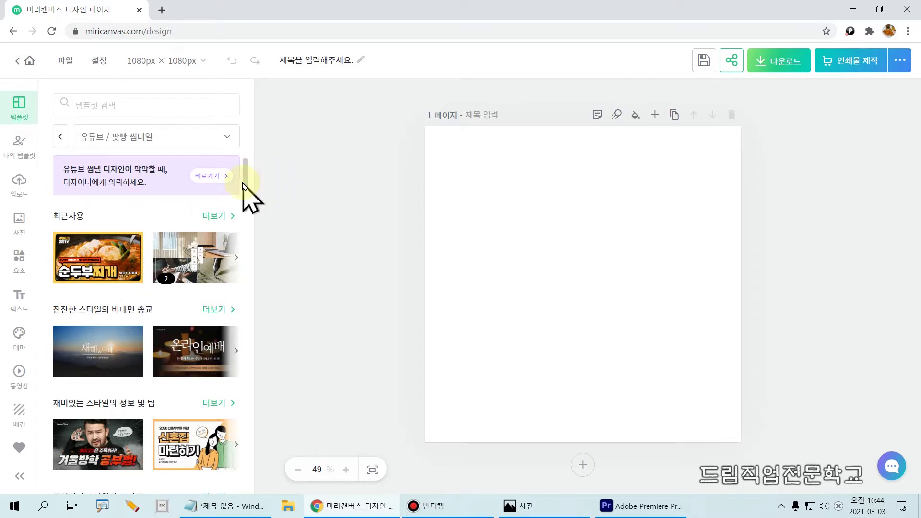
pyautogui.moveTo(247, 190); pyautogui.dragTo(244, 441)
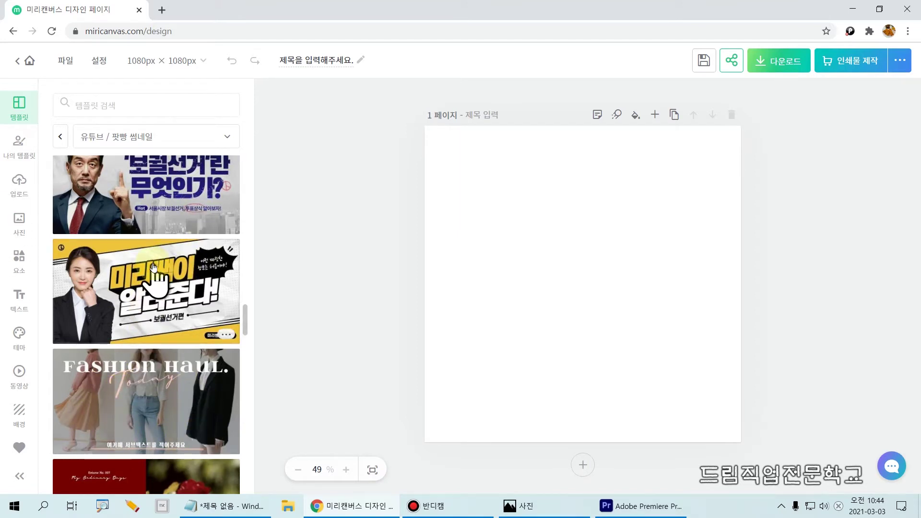
pyautogui.scroll(10, 218, 293)
pyautogui.scroll(15, 215, 285)
pyautogui.scroll(3, 215, 285)
pyautogui.scroll(-8, 212, 293)
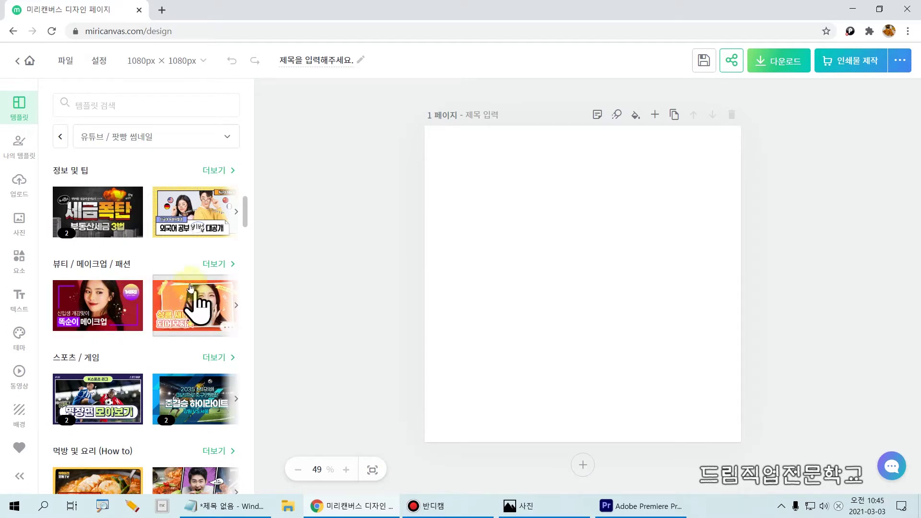
pyautogui.moveTo(140, 260)
pyautogui.mouseDown()
pyautogui.moveTo(158, 326)
pyautogui.moveTo(269, 346)
pyautogui.mouseUp()
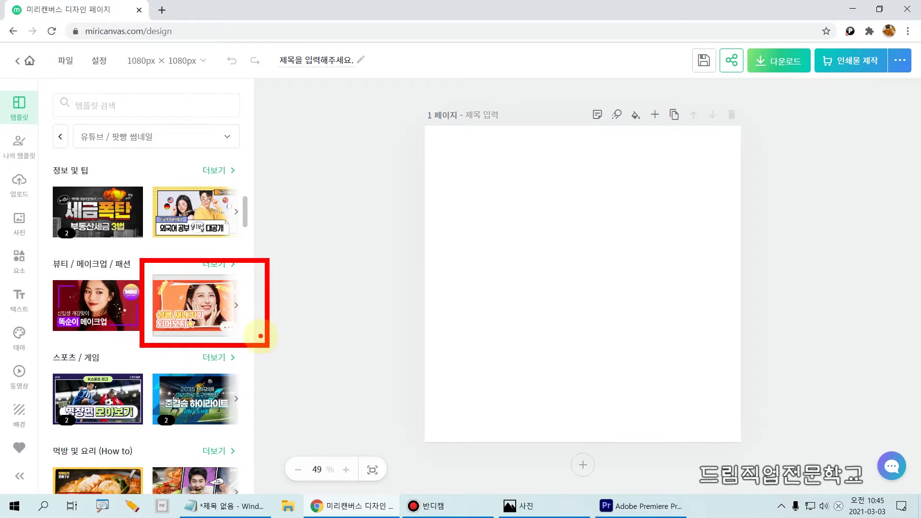
pyautogui.click(202, 318)
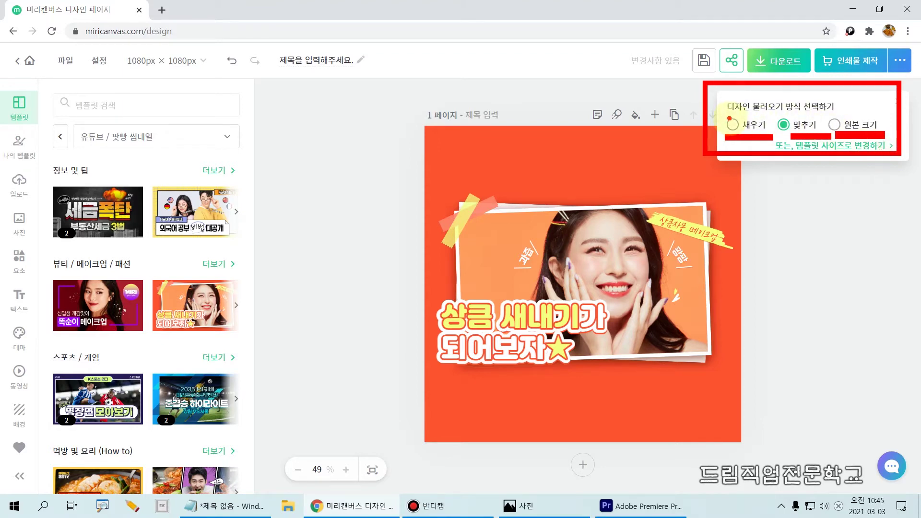
# Compare the 채우기, 맞추기 and 원본 크기 import modes on the template and settle on 맞추기.
pyautogui.click(732, 124)
pyautogui.click(732, 125)
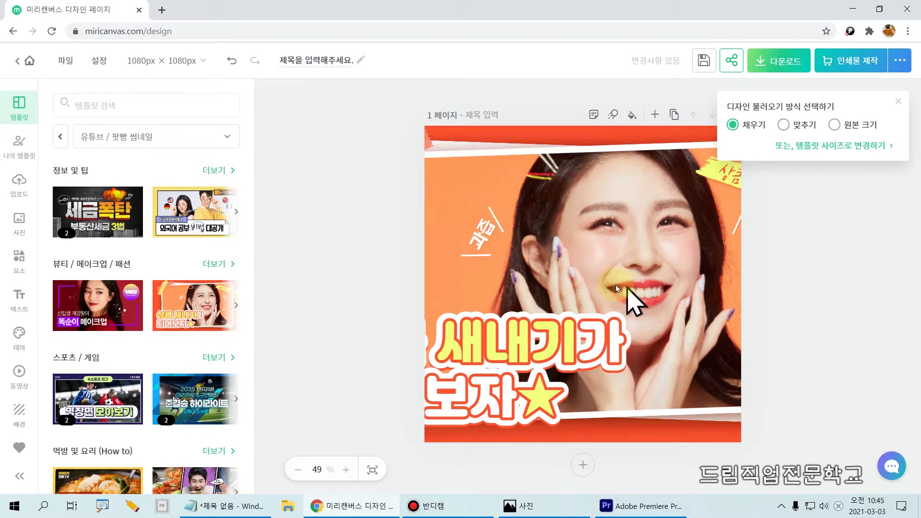
pyautogui.click(783, 125)
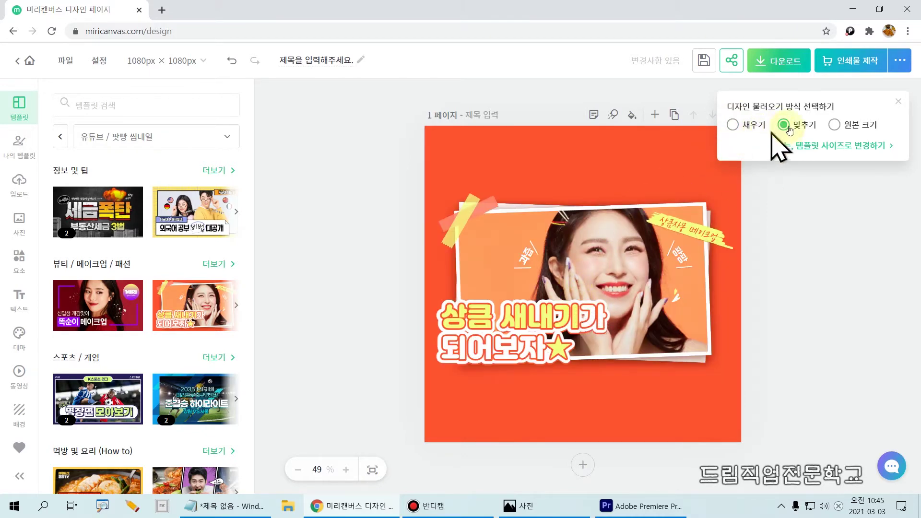
pyautogui.click(834, 124)
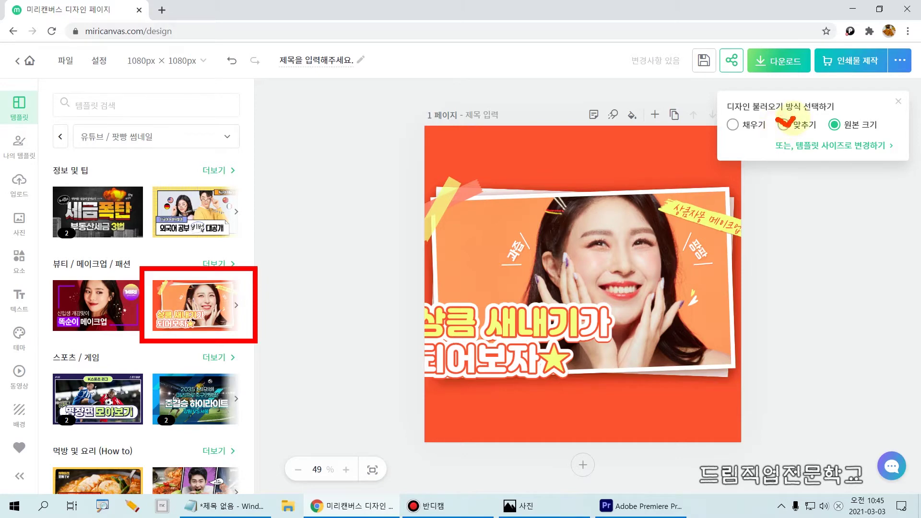
pyautogui.click(784, 126)
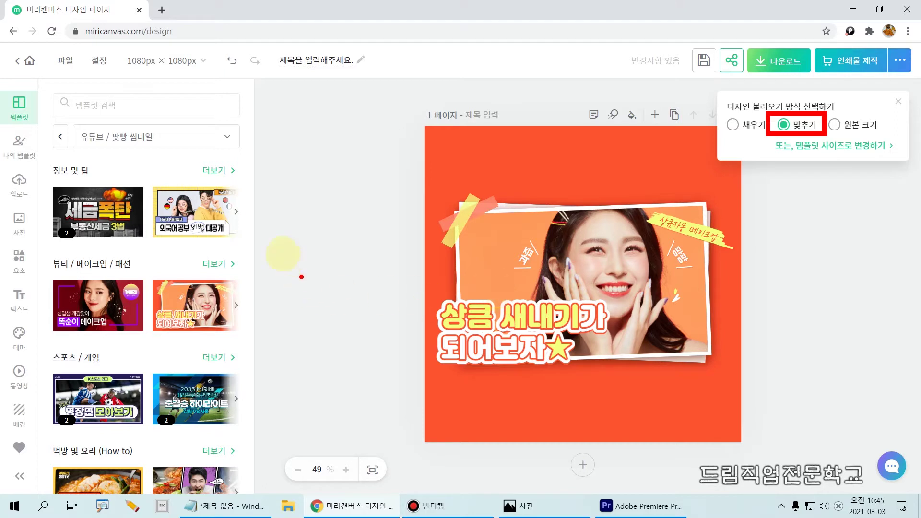
# Change the canvas size to the 유튜브 / 팟빵 썸네일 preset, 1280px × 720px.
pyautogui.moveTo(117, 38)
pyautogui.mouseDown()
pyautogui.moveTo(197, 96)
pyautogui.moveTo(207, 82)
pyautogui.mouseUp()
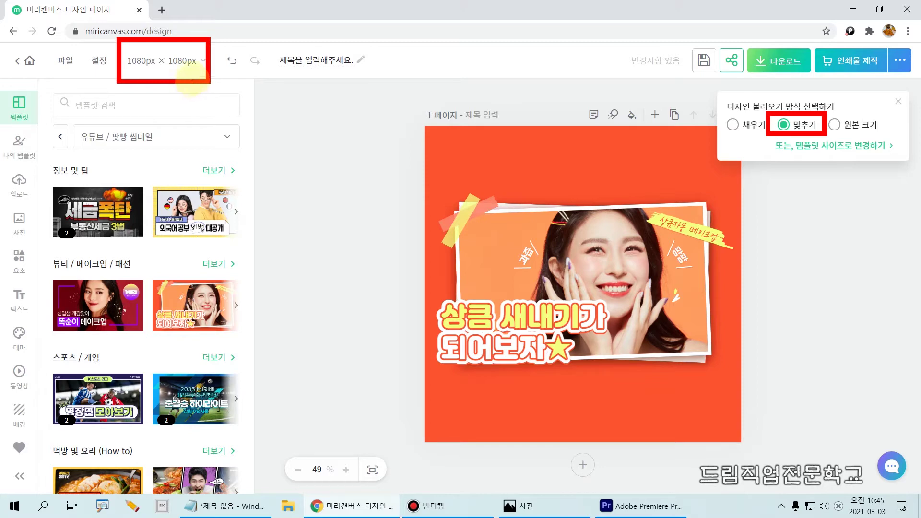
pyautogui.press('Escape')
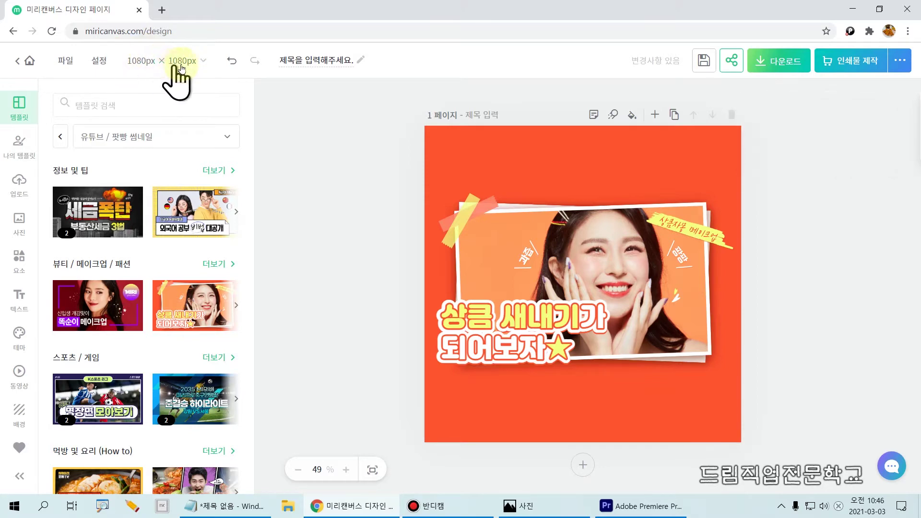
pyautogui.click(202, 62)
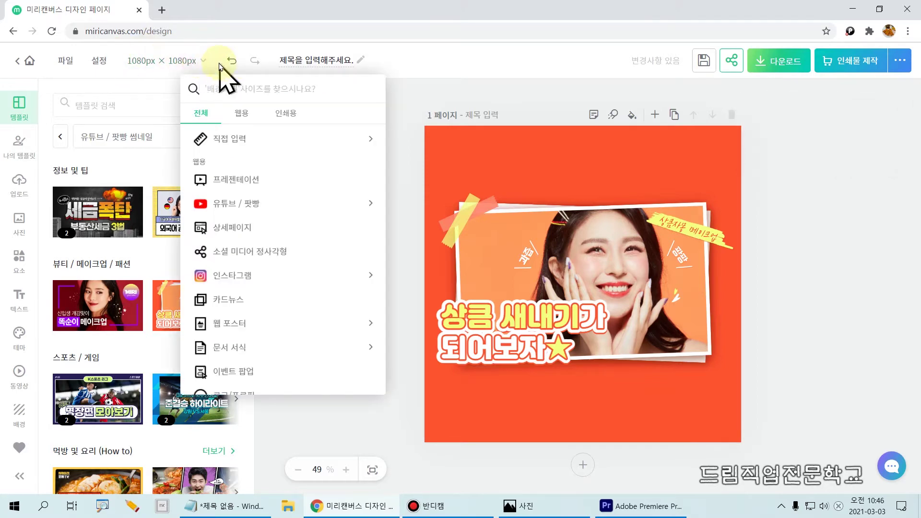
pyautogui.click(227, 203)
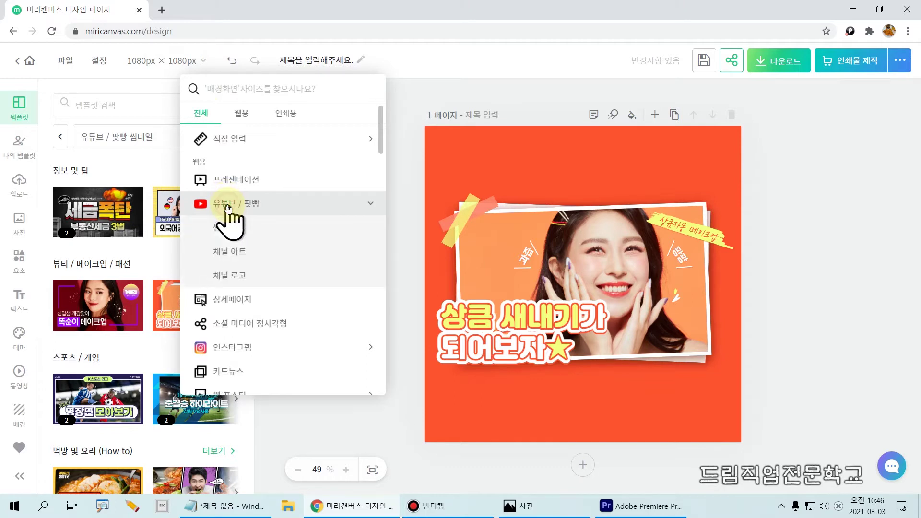
pyautogui.click(229, 232)
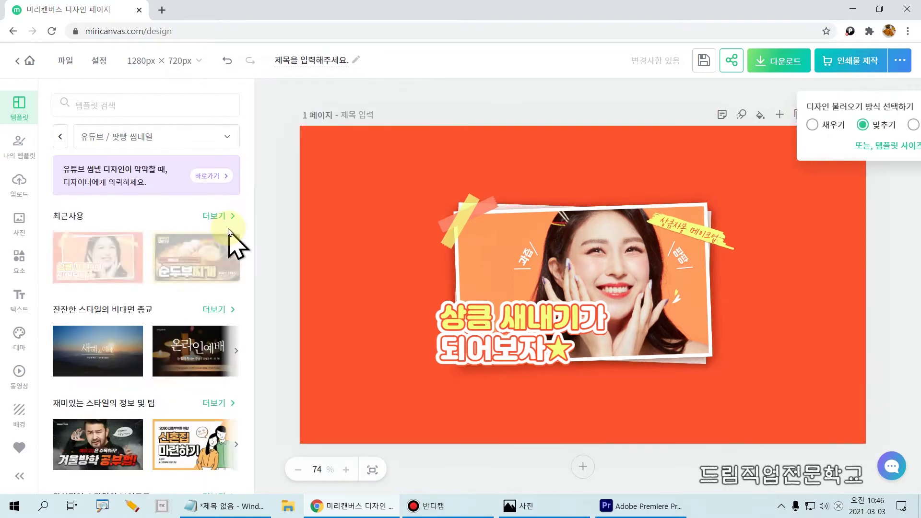
# Examine the canvas size options, including the recently used 유튜브 / 팟빵 썸네일 preset and the 직접 입력 width and height values.
pyautogui.moveTo(290, 122)
pyautogui.mouseDown()
pyautogui.moveTo(871, 476)
pyautogui.moveTo(874, 456)
pyautogui.mouseUp()
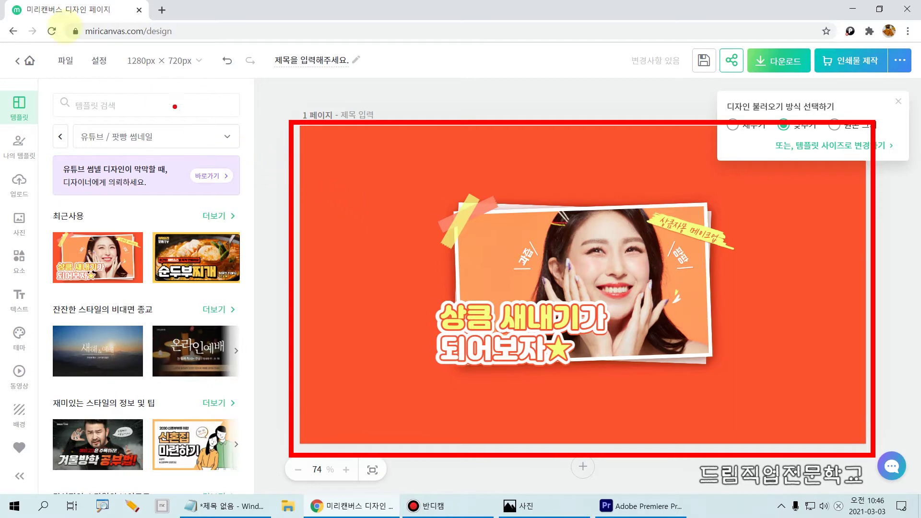
pyautogui.moveTo(109, 44); pyautogui.dragTo(214, 78)
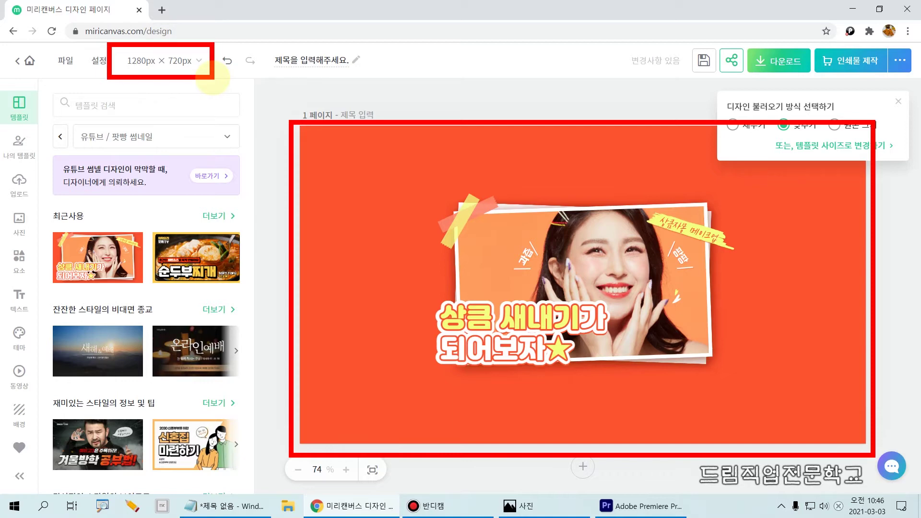
pyautogui.click(188, 63)
pyautogui.click(218, 182)
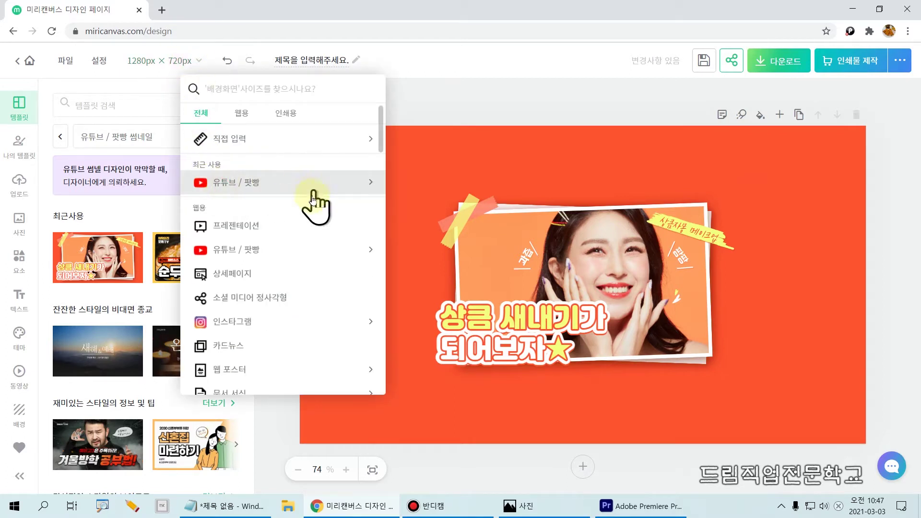
pyautogui.click(243, 186)
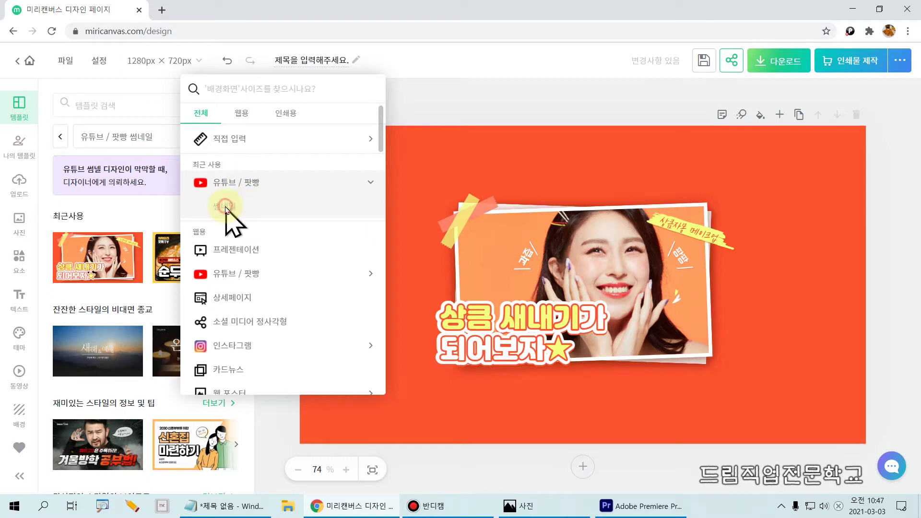
pyautogui.click(141, 70)
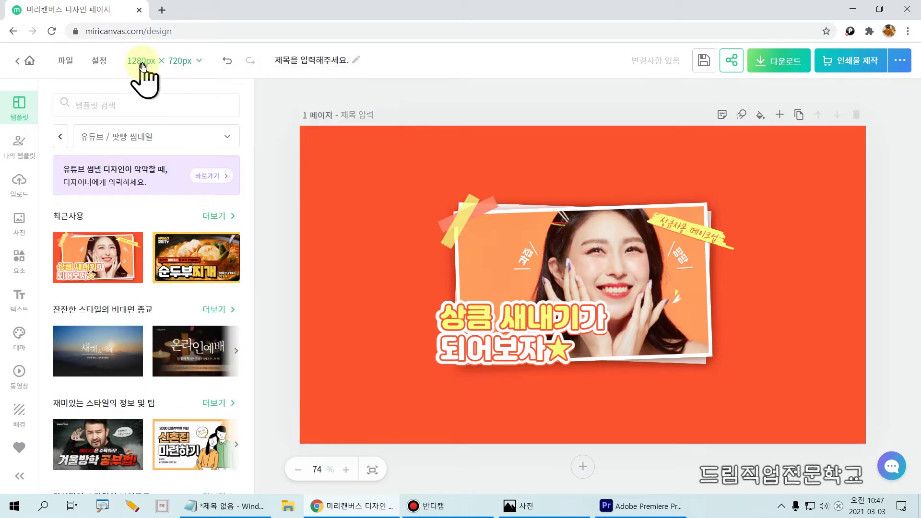
pyautogui.click(142, 63)
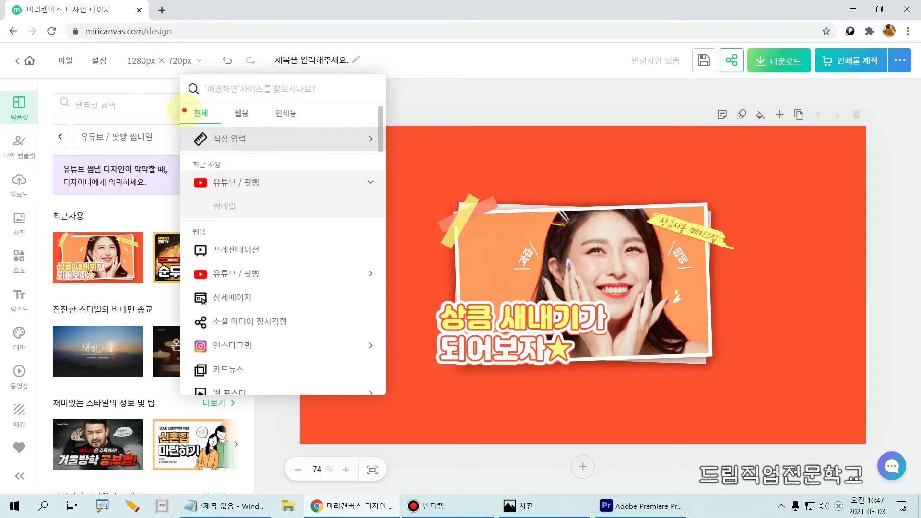
pyautogui.moveTo(181, 117)
pyautogui.mouseDown()
pyautogui.moveTo(288, 158)
pyautogui.moveTo(381, 158)
pyautogui.mouseUp()
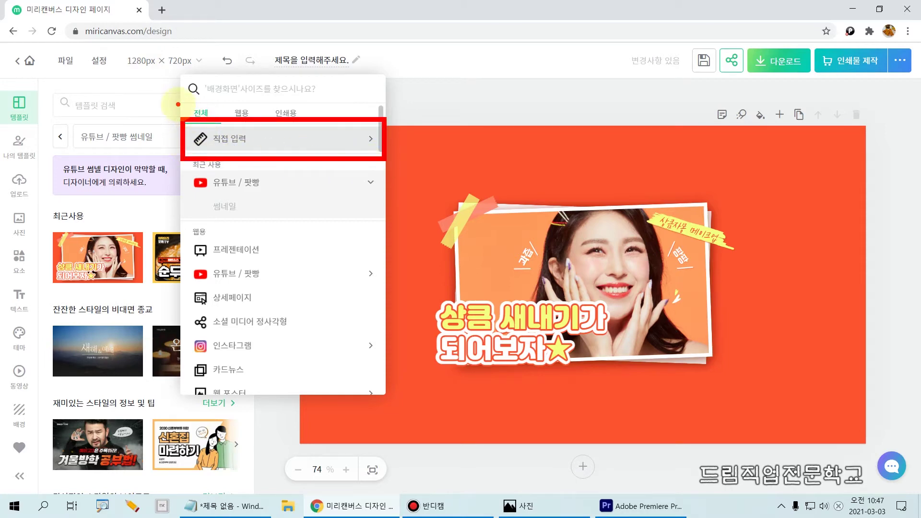
pyautogui.click(221, 144)
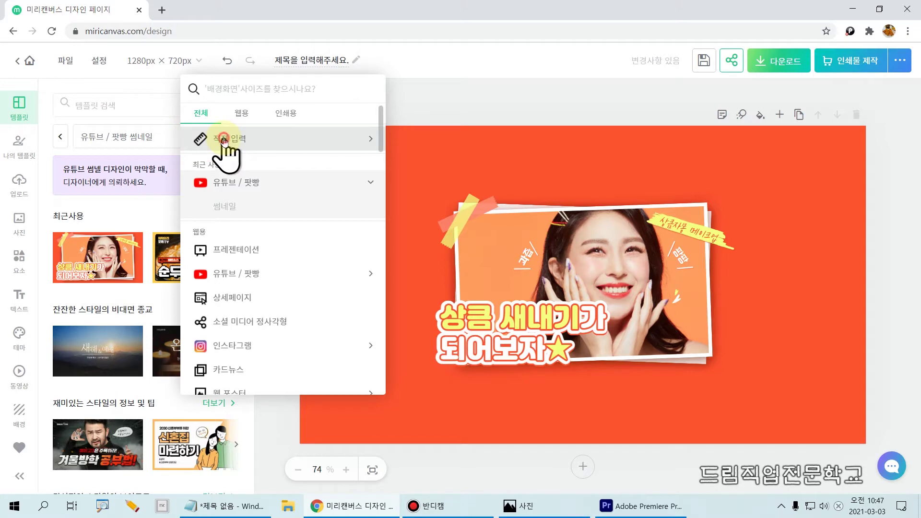
pyautogui.doubleClick(246, 166)
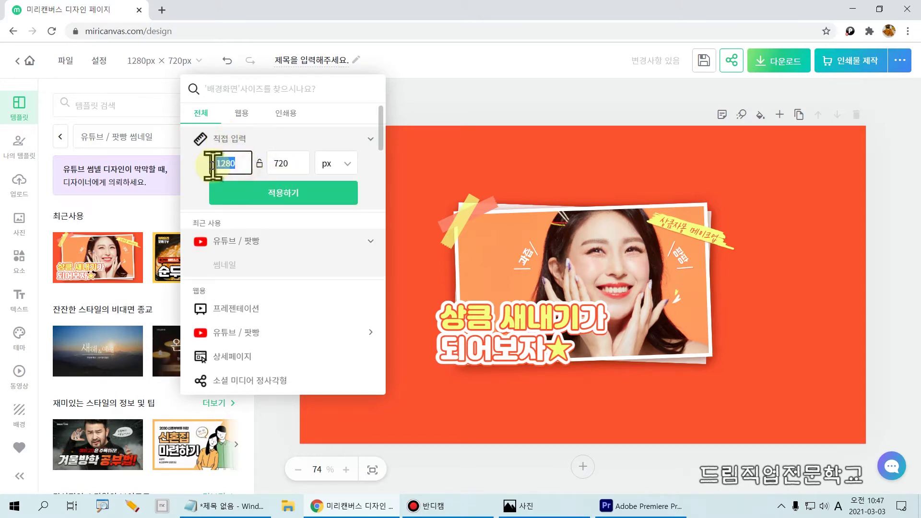
pyautogui.doubleClick(286, 165)
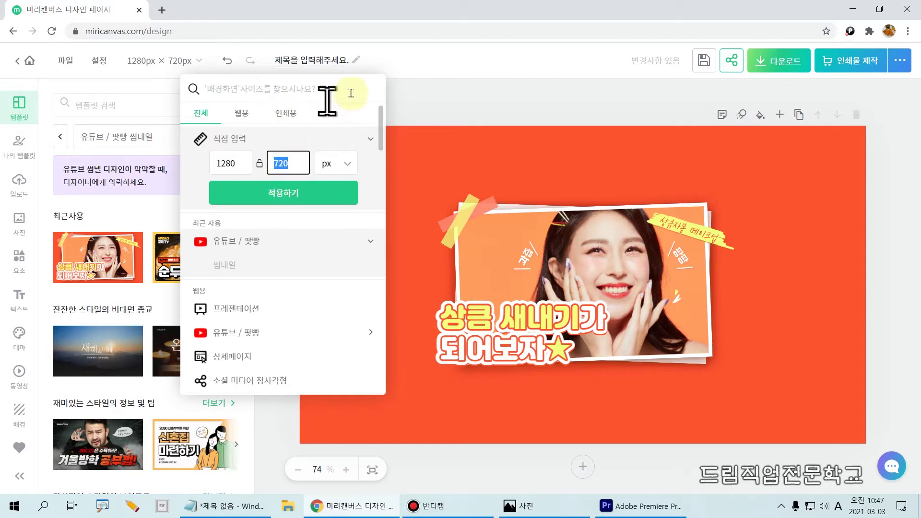
pyautogui.click(428, 77)
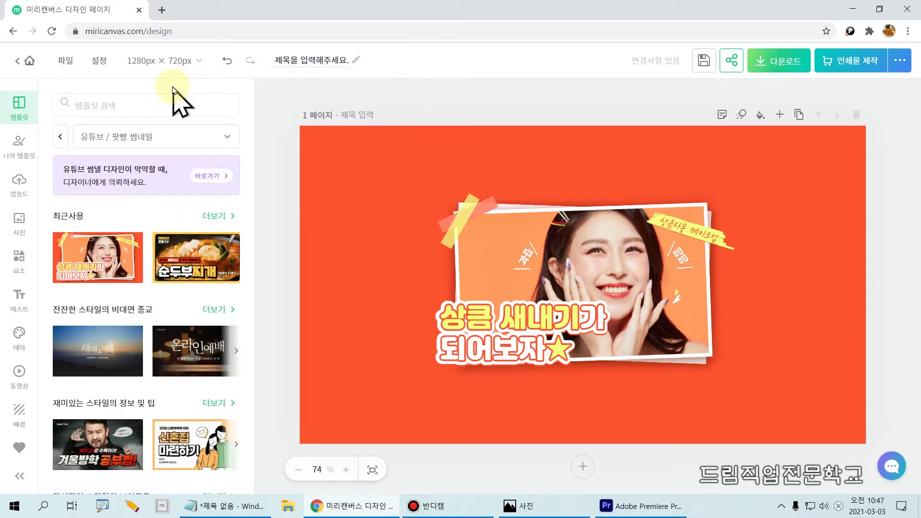
pyautogui.moveTo(280, 105)
pyautogui.mouseDown()
pyautogui.moveTo(699, 366)
pyautogui.moveTo(900, 363)
pyautogui.moveTo(892, 407)
pyautogui.moveTo(903, 465)
pyautogui.mouseUp()
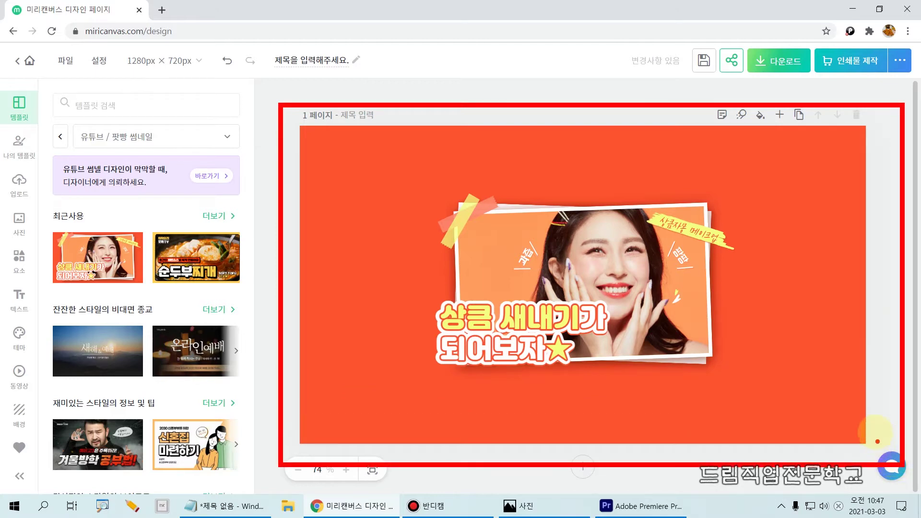
pyautogui.moveTo(111, 44); pyautogui.dragTo(211, 84)
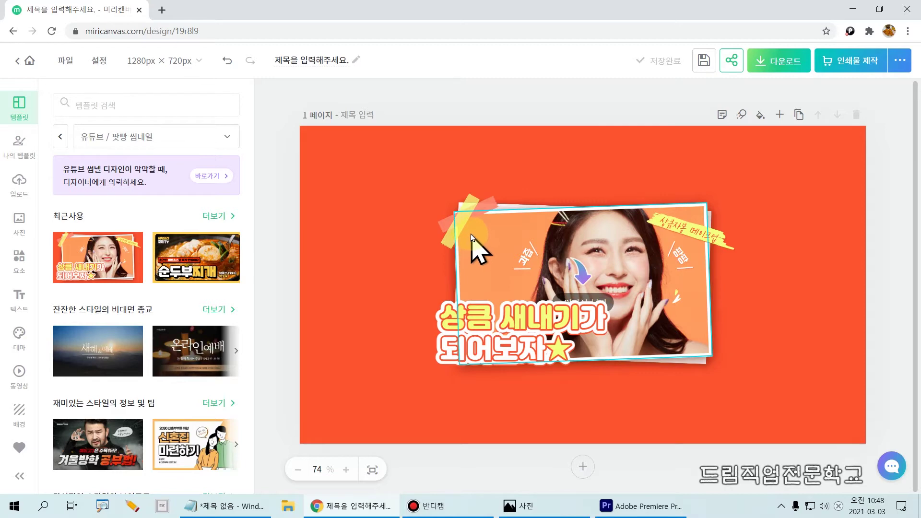
pyautogui.moveTo(400, 176); pyautogui.dragTo(754, 390)
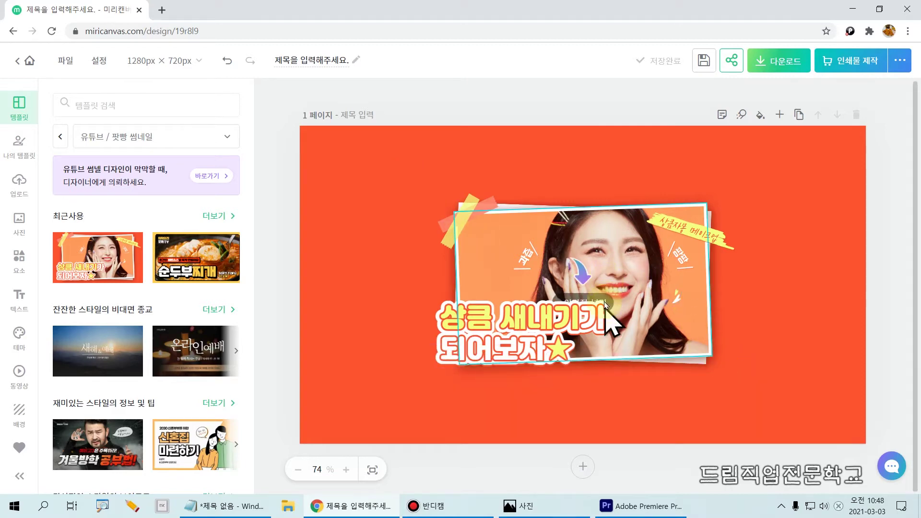
# Move the coloured 상큼 새내기가 되어보자 title and its white outline layer together to the photo's lower-left corner.
pyautogui.click(610, 263)
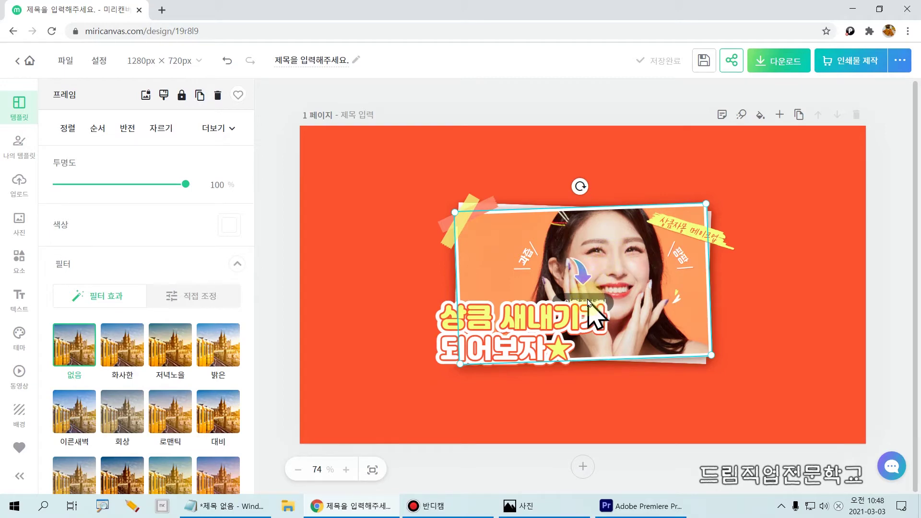
pyautogui.click(533, 327)
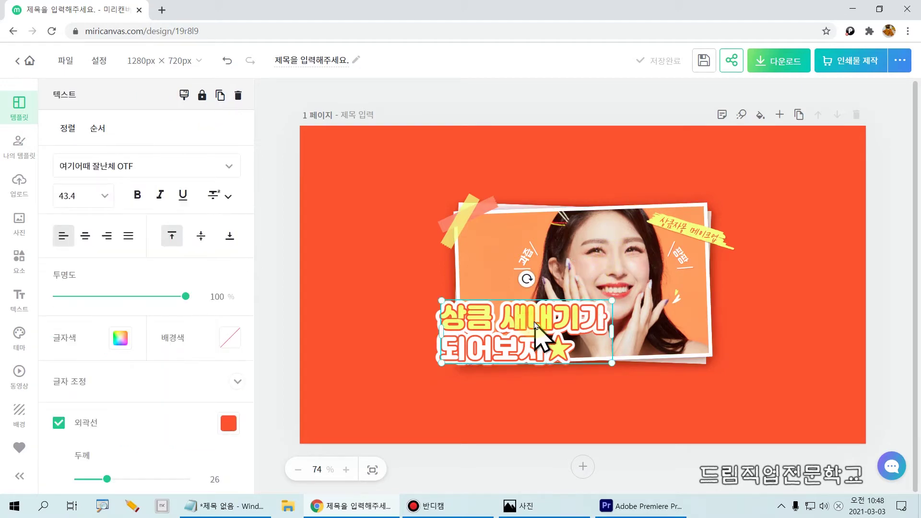
pyautogui.moveTo(523, 324); pyautogui.dragTo(501, 343)
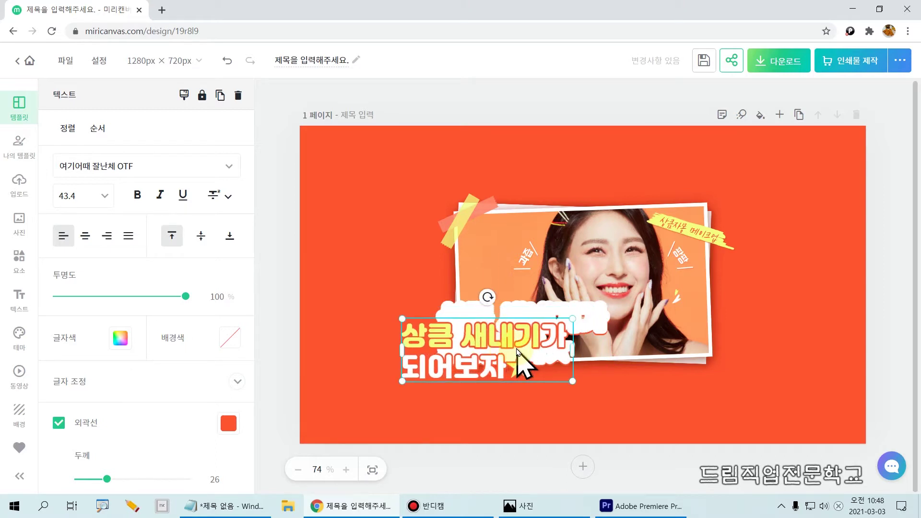
pyautogui.hotkey('ctrl', 'z')
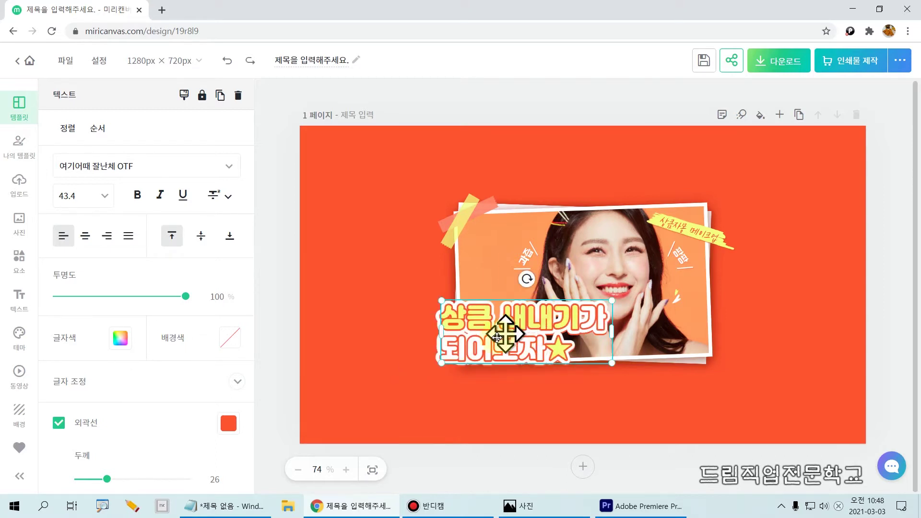
pyautogui.moveTo(541, 320); pyautogui.dragTo(485, 348)
pyautogui.click(529, 320)
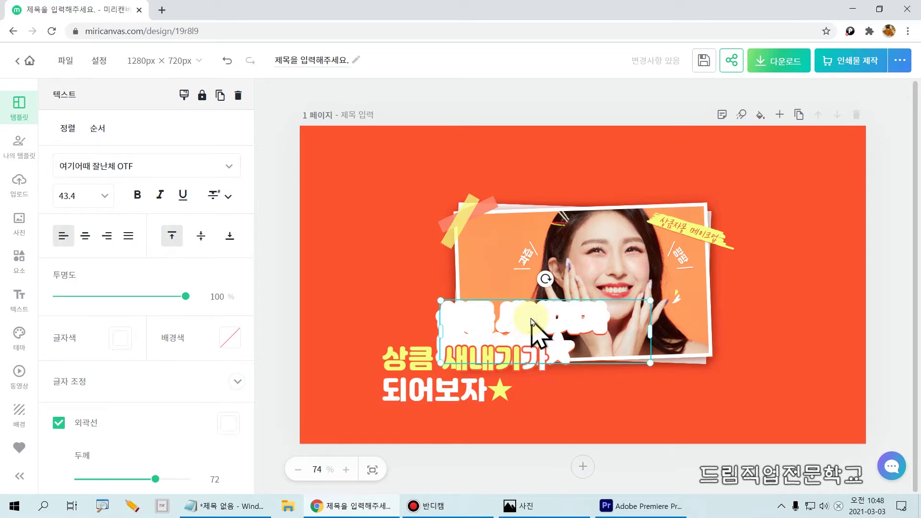
pyautogui.moveTo(526, 326); pyautogui.dragTo(481, 353)
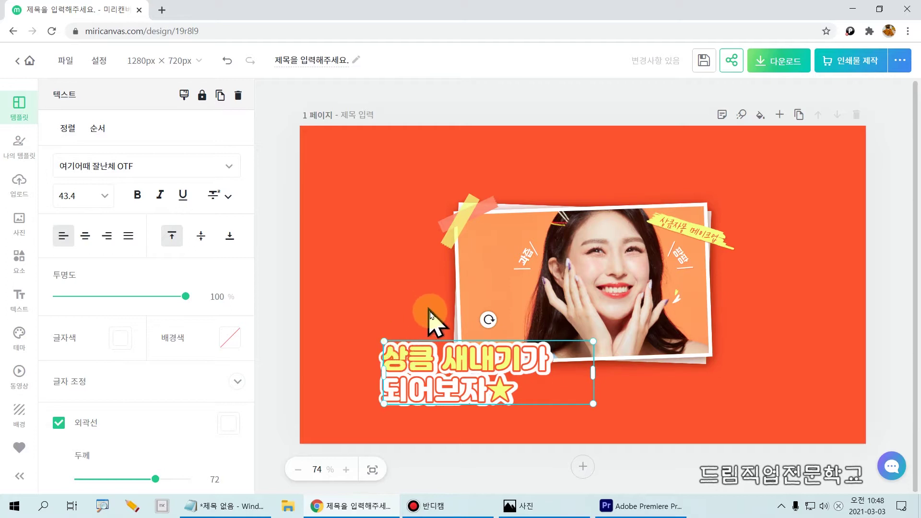
# Enlarge the title's white outline layer to about size 56.7 and the coloured title text to about size 59.5.
pyautogui.moveTo(383, 341); pyautogui.dragTo(318, 321)
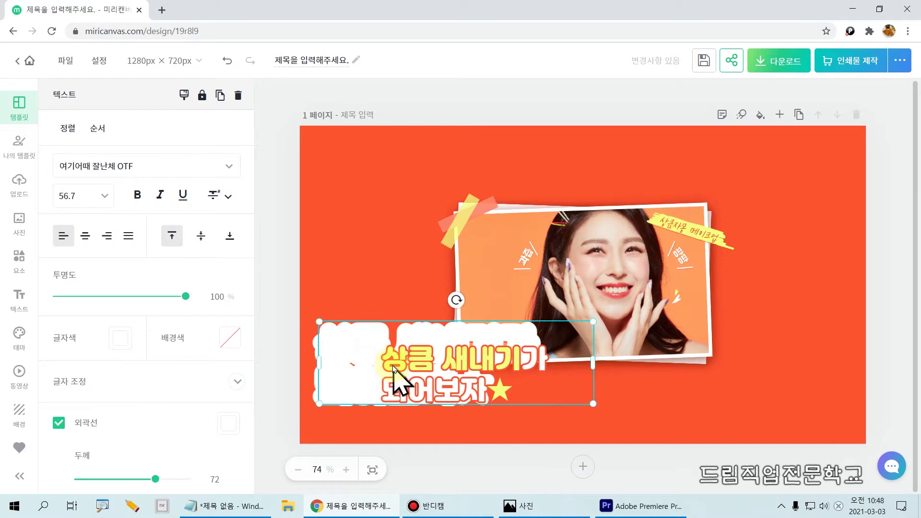
pyautogui.hotkey('ctrl', 'z')
pyautogui.moveTo(386, 341); pyautogui.dragTo(317, 333)
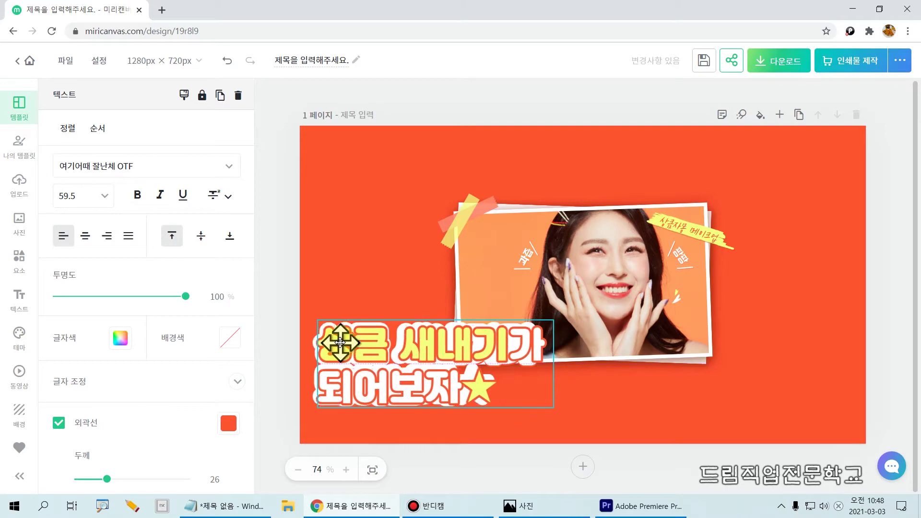
pyautogui.click(355, 299)
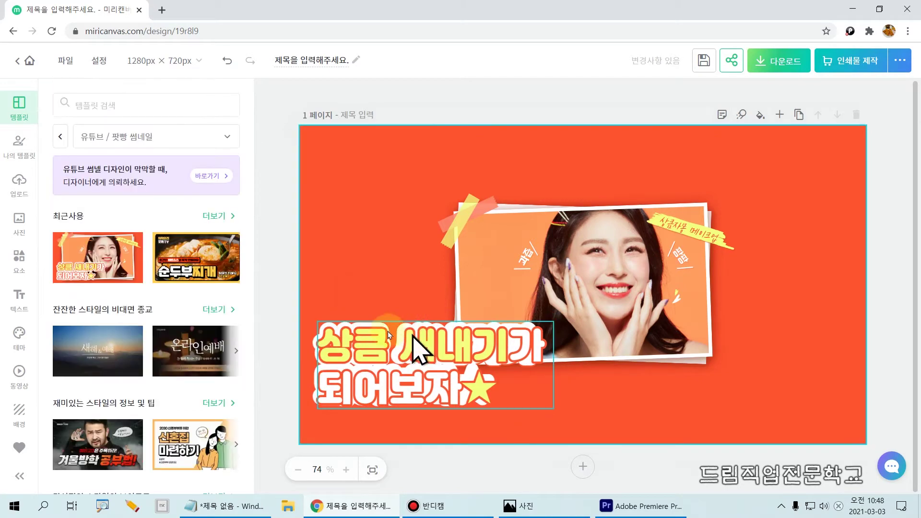
# Move the white outline layer slightly right and place the coloured title text back over it.
pyautogui.moveTo(360, 324); pyautogui.dragTo(432, 264)
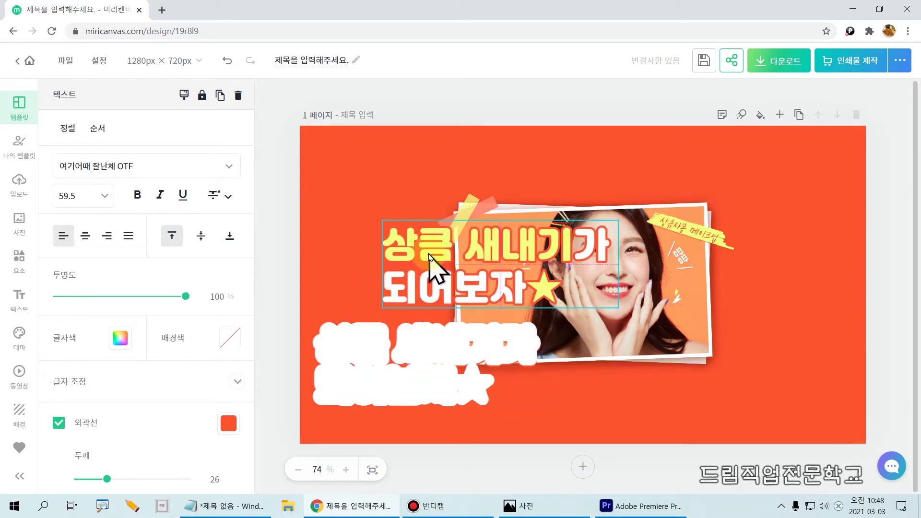
pyautogui.moveTo(363, 356); pyautogui.dragTo(355, 333)
pyautogui.moveTo(407, 291); pyautogui.dragTo(360, 401)
pyautogui.click(359, 394)
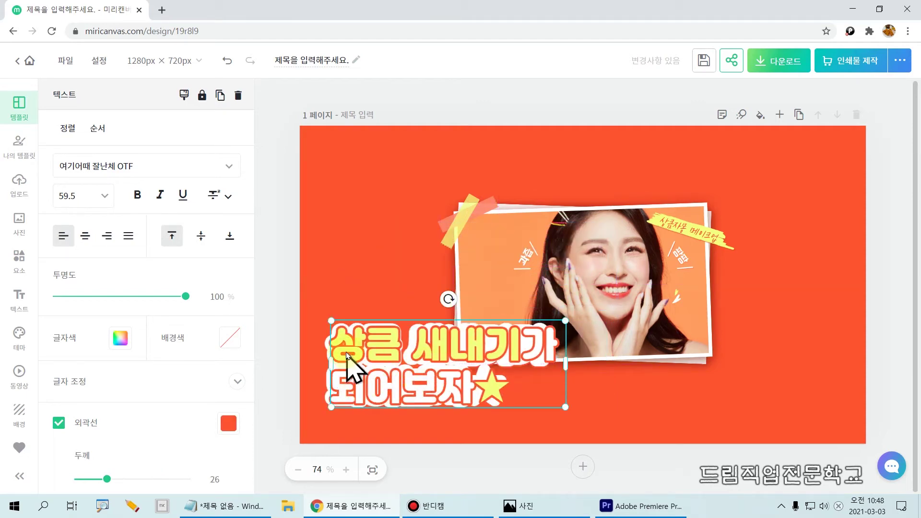
# Enlarge the white outline layer to about size 61.4 and realign the coloured title text on top of it.
pyautogui.moveTo(348, 347); pyautogui.dragTo(362, 257)
pyautogui.click(365, 374)
pyautogui.moveTo(602, 321); pyautogui.dragTo(628, 315)
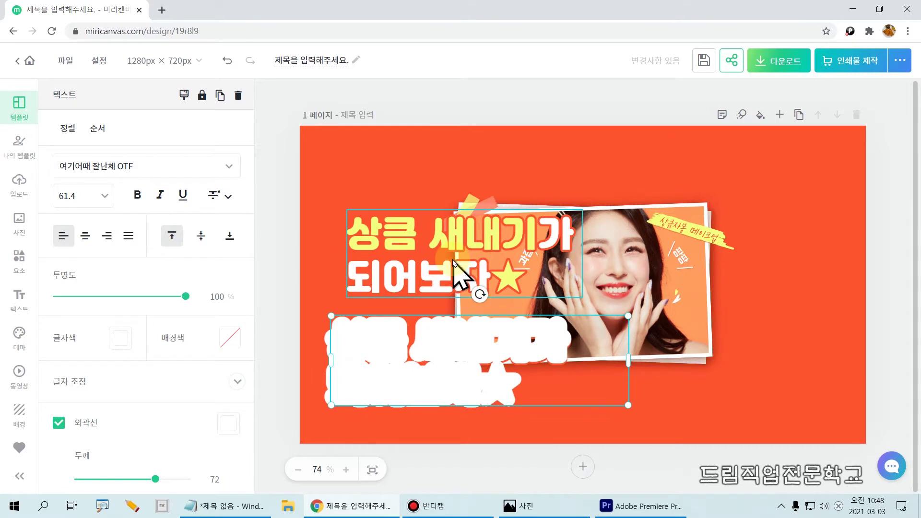
pyautogui.moveTo(453, 262); pyautogui.dragTo(437, 363)
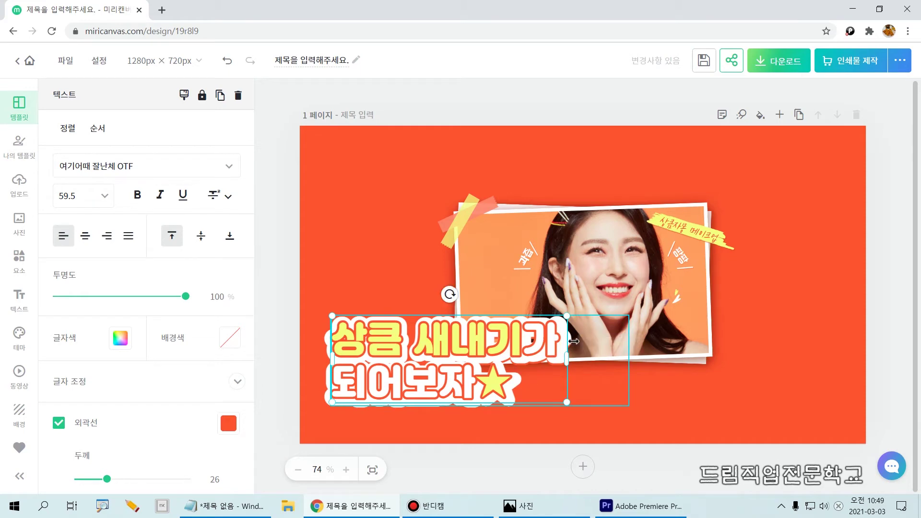
pyautogui.click(514, 452)
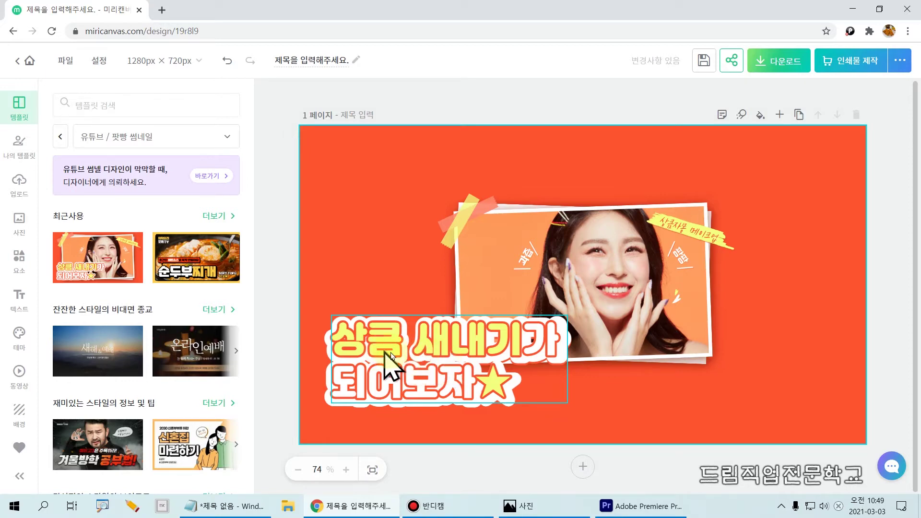
# Replace the coloured title's text with the welcome message 모나코몬도에 오신걸 환영합니다.
pyautogui.click(438, 339)
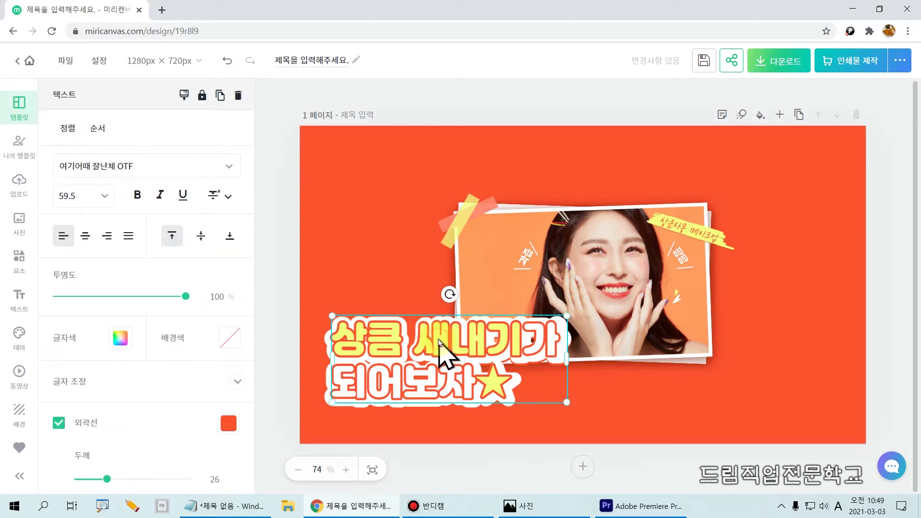
pyautogui.click(439, 340)
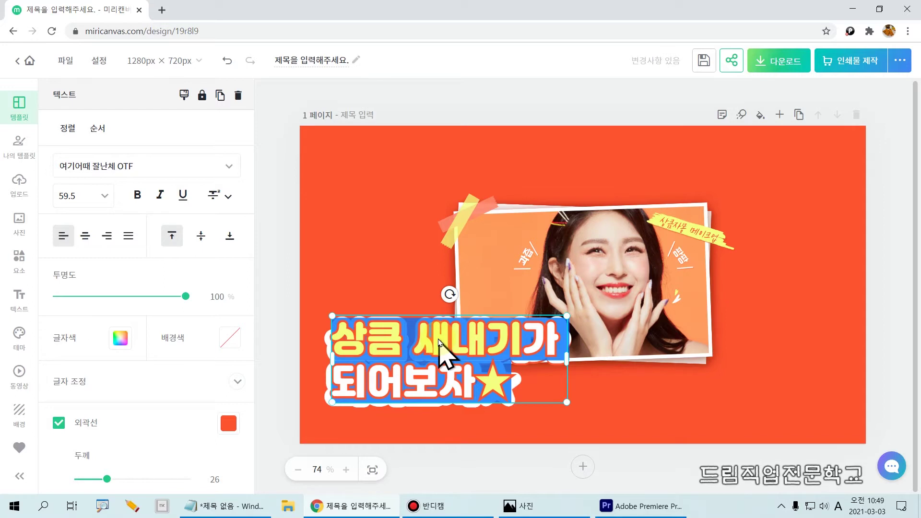
pyautogui.press('BackSpace')
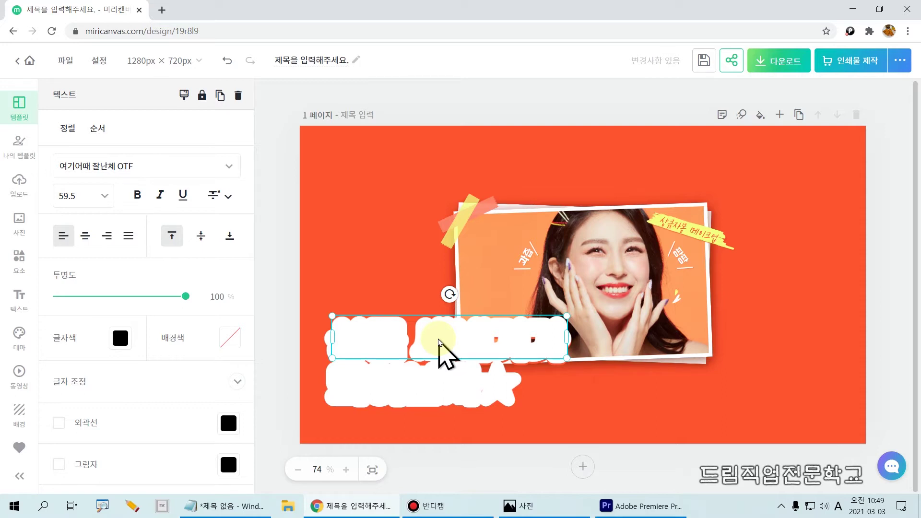
pyautogui.write('ah')
pyautogui.press('BackSpace')
pyautogui.press('BackSpace')
pyautogui.write('모나코')
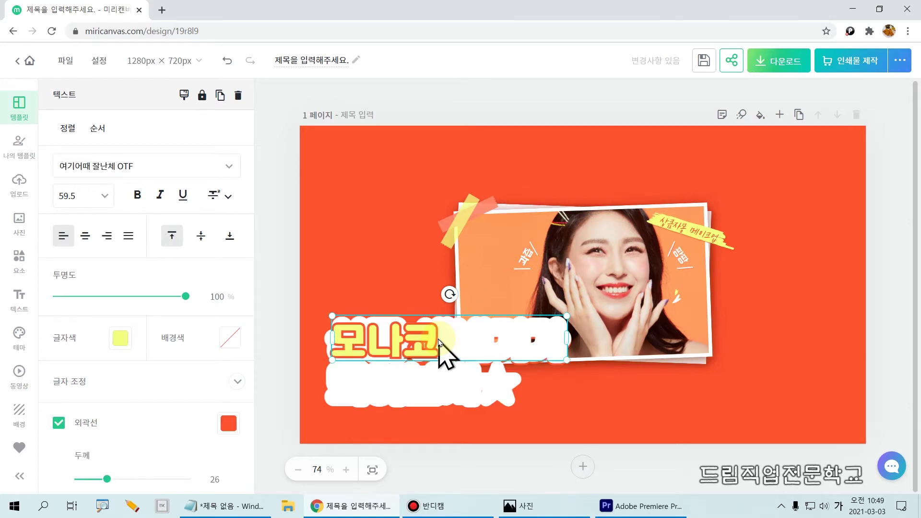
pyautogui.write('몬도')
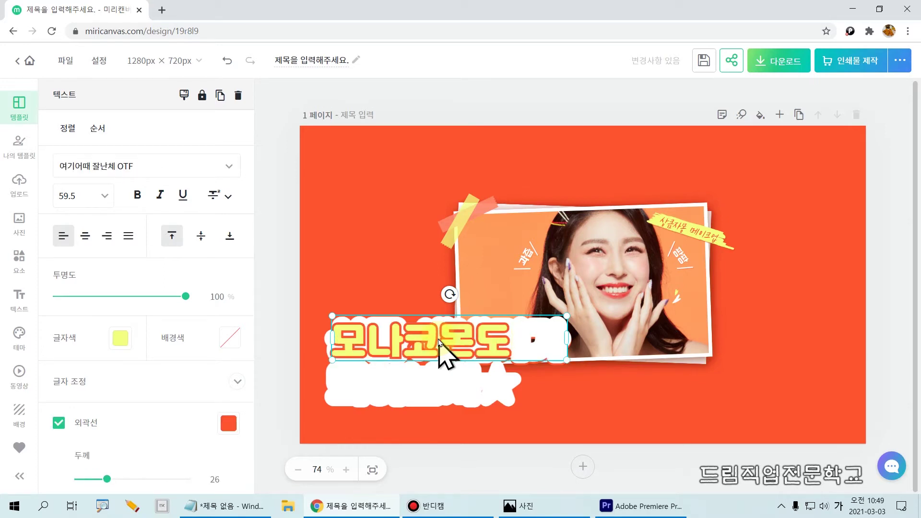
pyautogui.write('에')
pyautogui.write(' 오신거')
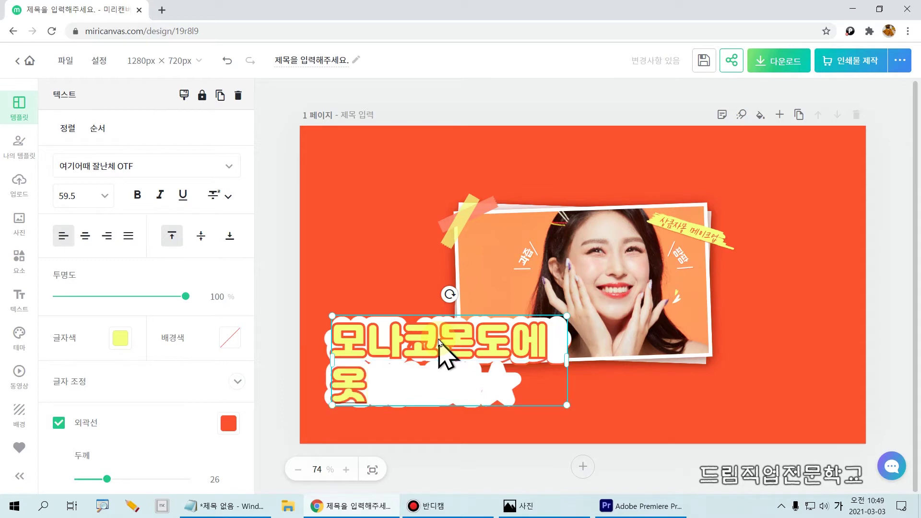
pyautogui.write('ㄹ 환영')
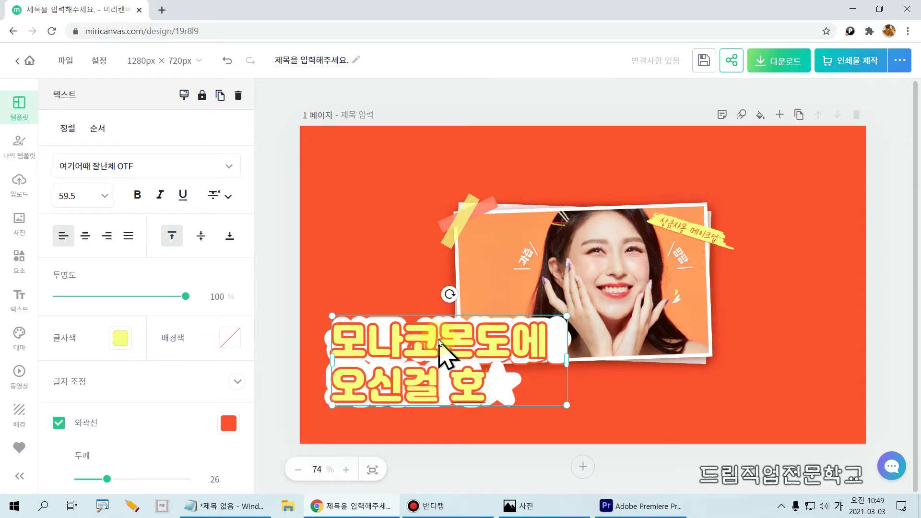
pyautogui.write('합니')
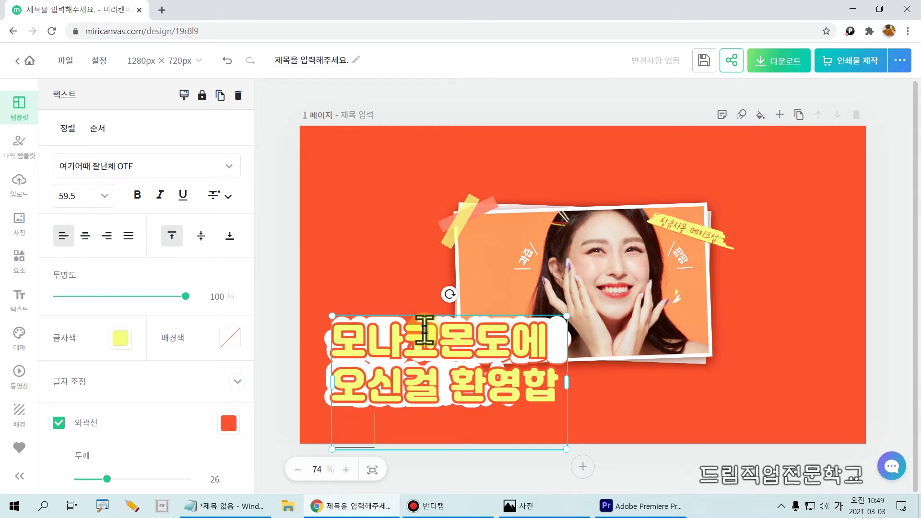
# Set the coloured title's font size to 48 and finish its ending as 환영합니다.
pyautogui.click(103, 196)
pyautogui.click(82, 195)
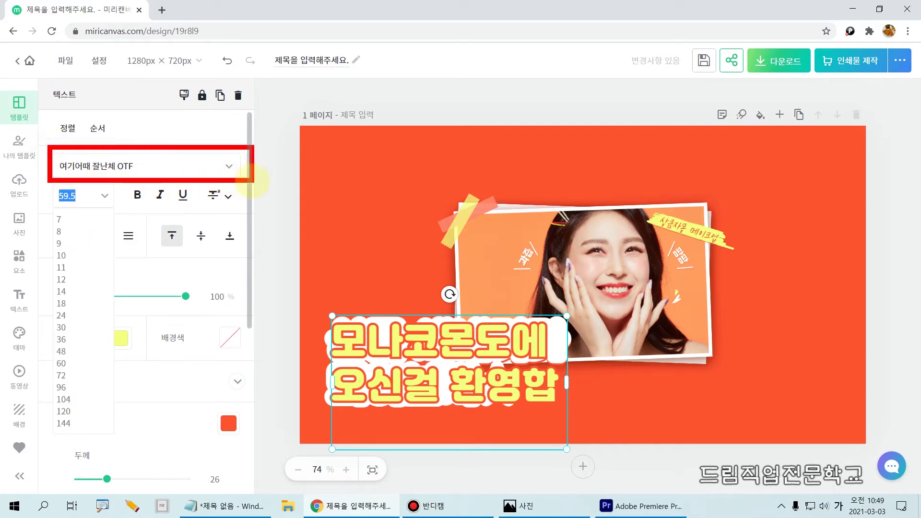
pyautogui.moveTo(48, 182); pyautogui.dragTo(98, 379)
pyautogui.moveTo(122, 186)
pyautogui.mouseDown()
pyautogui.moveTo(144, 211)
pyautogui.moveTo(242, 214)
pyautogui.mouseUp()
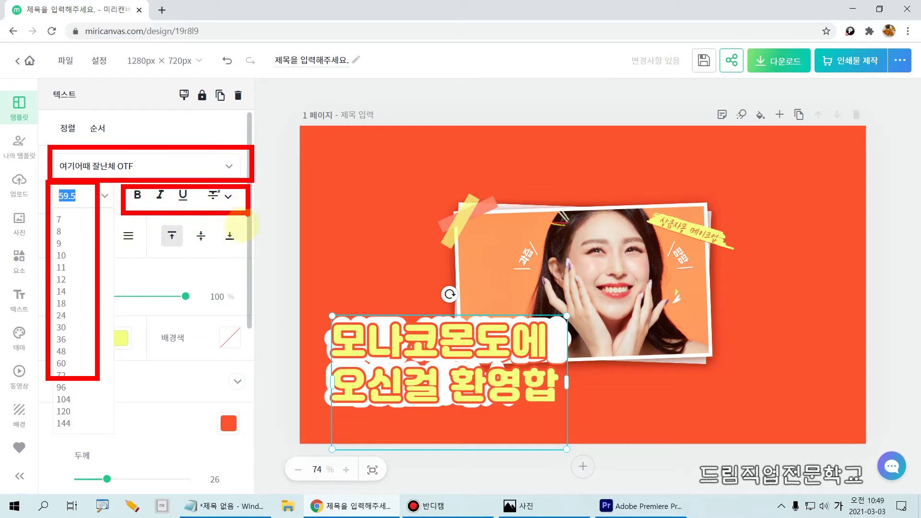
pyautogui.press('Escape')
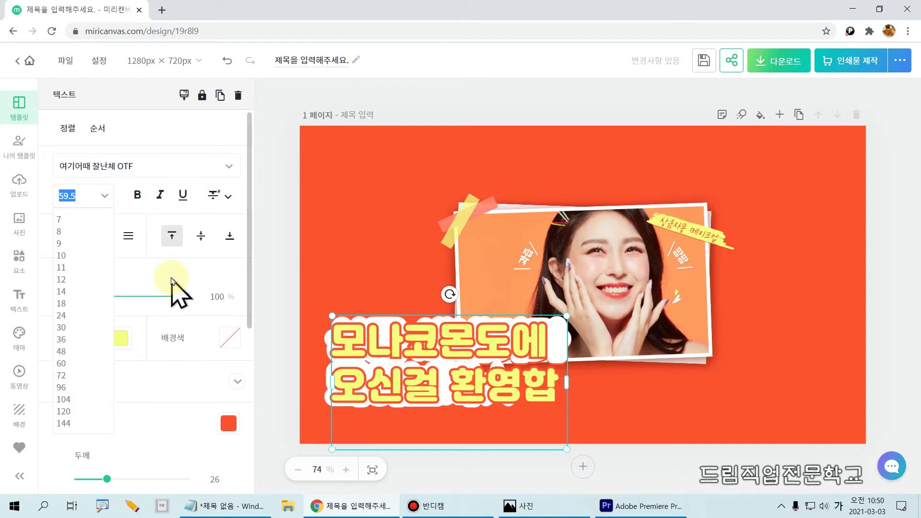
pyautogui.click(67, 353)
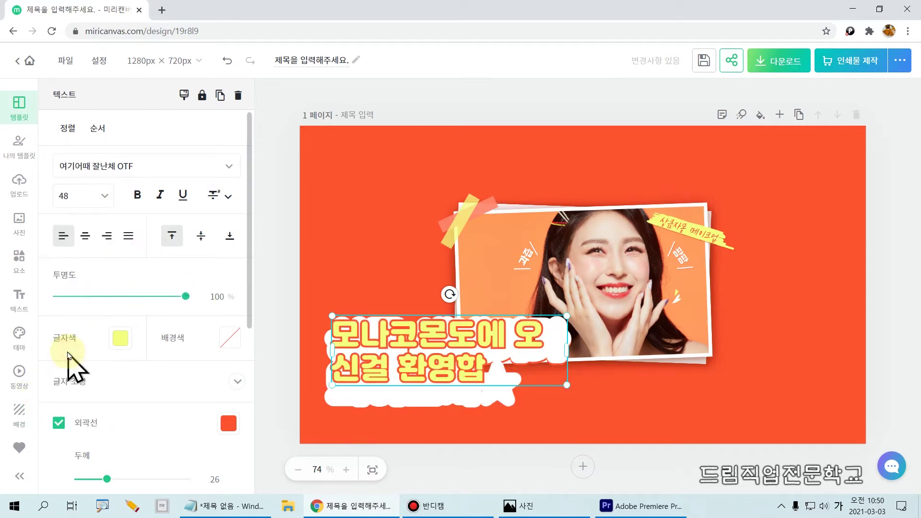
pyautogui.doubleClick(536, 386)
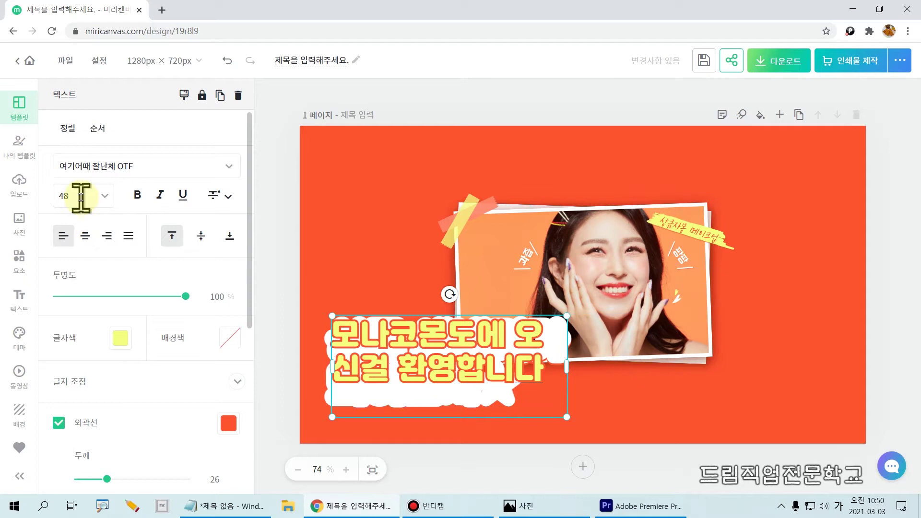
# Try font sizes 30 and 60 on the coloured title and set it back to 48.
pyautogui.click(103, 200)
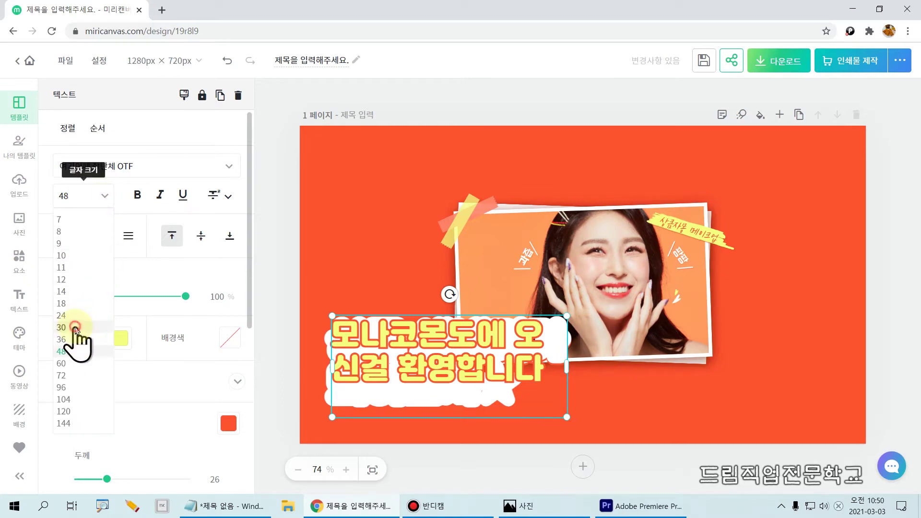
pyautogui.click(76, 331)
pyautogui.click(103, 197)
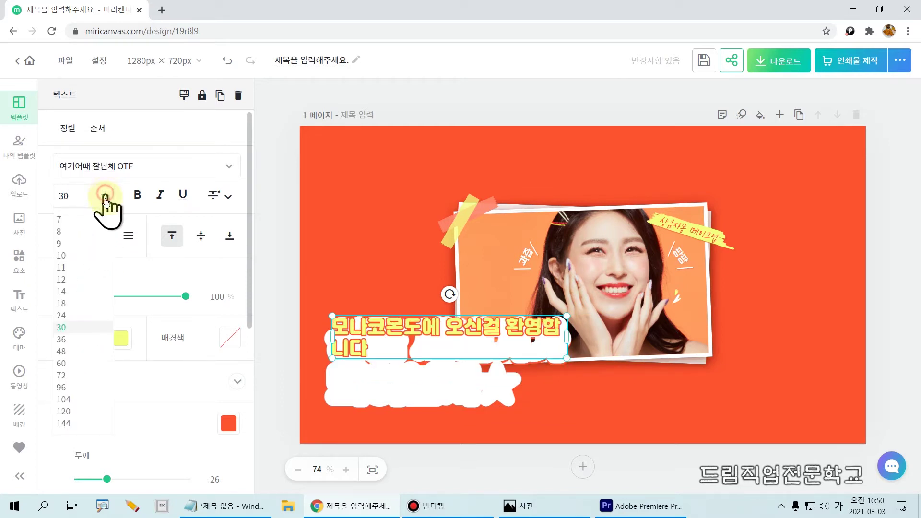
pyautogui.click(71, 364)
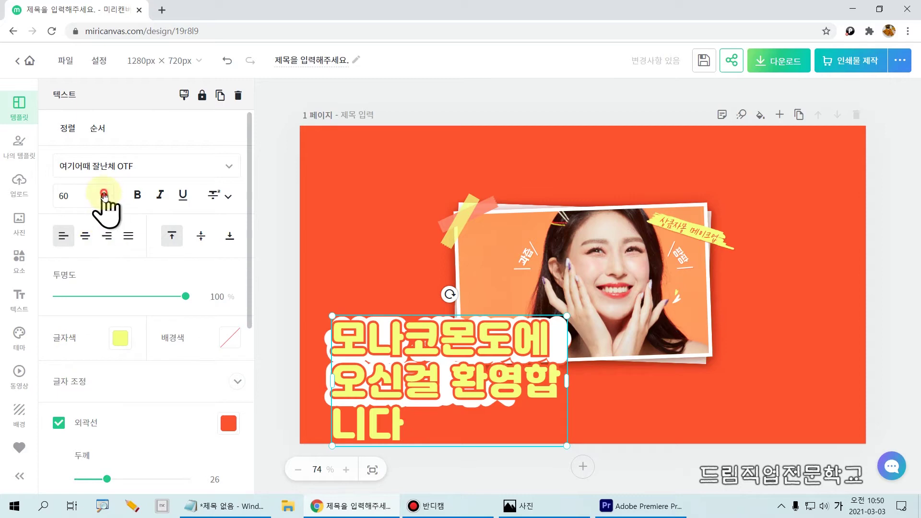
pyautogui.click(102, 198)
pyautogui.click(63, 351)
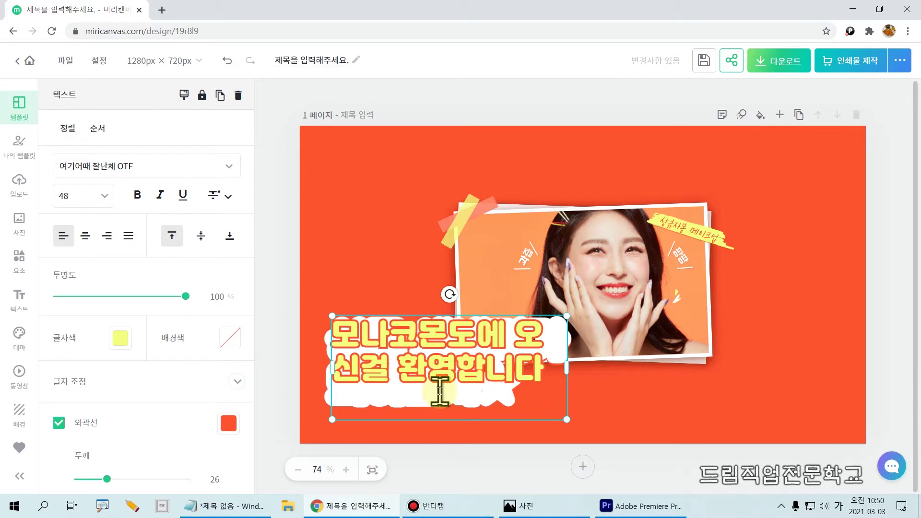
# Move the coloured welcome title up, clear of the white outline layer.
pyautogui.click(396, 303)
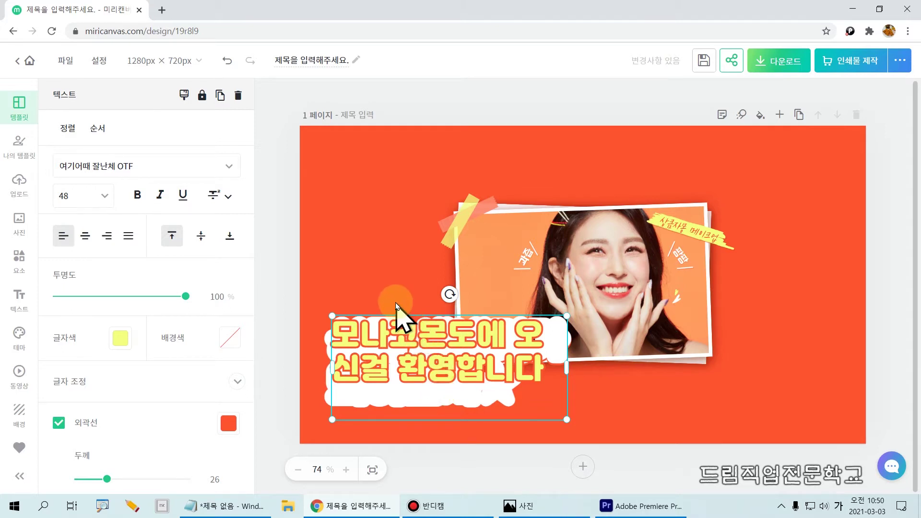
pyautogui.click(360, 265)
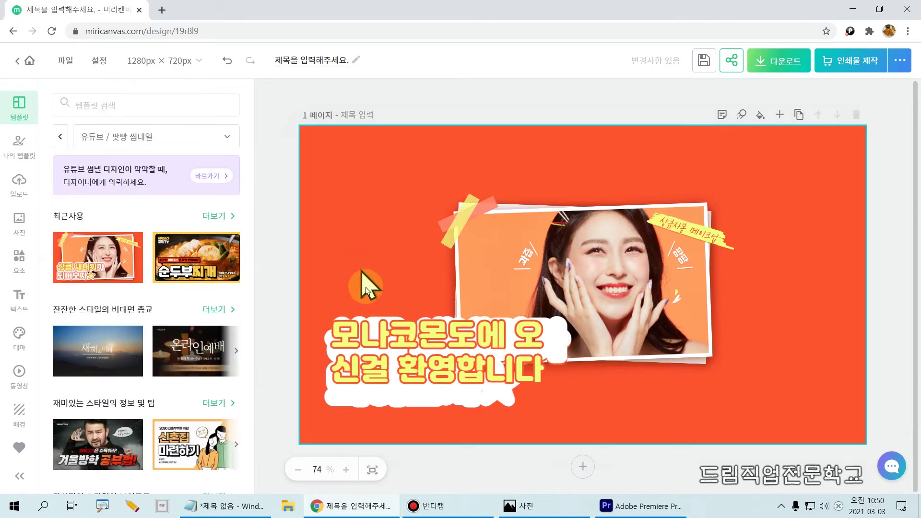
pyautogui.moveTo(390, 329); pyautogui.dragTo(384, 222)
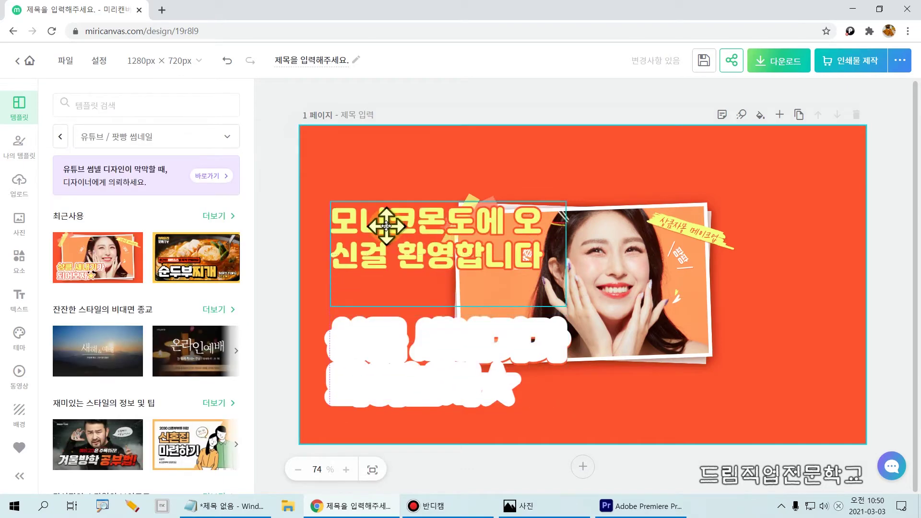
# Replace the white outline layer's text with the same welcome message, 모나코몬도에 오신걸 환영합니다.
pyautogui.click(390, 373)
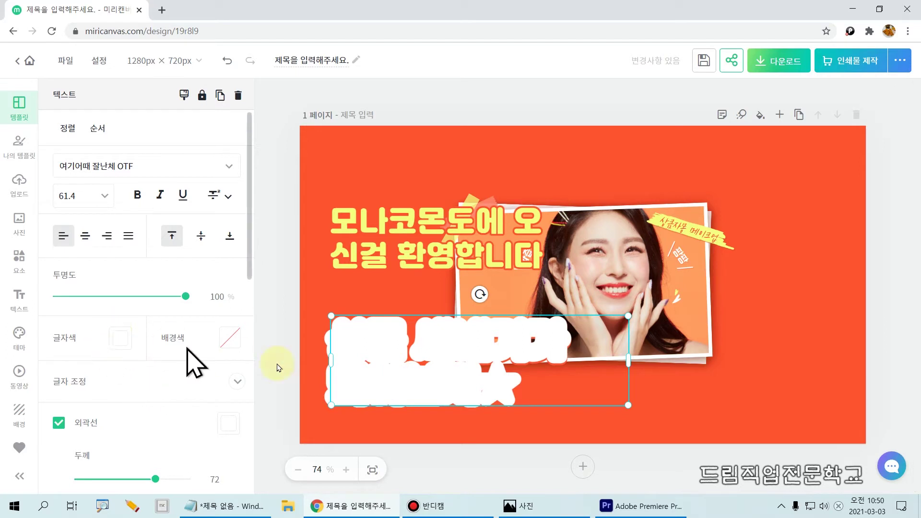
pyautogui.doubleClick(368, 370)
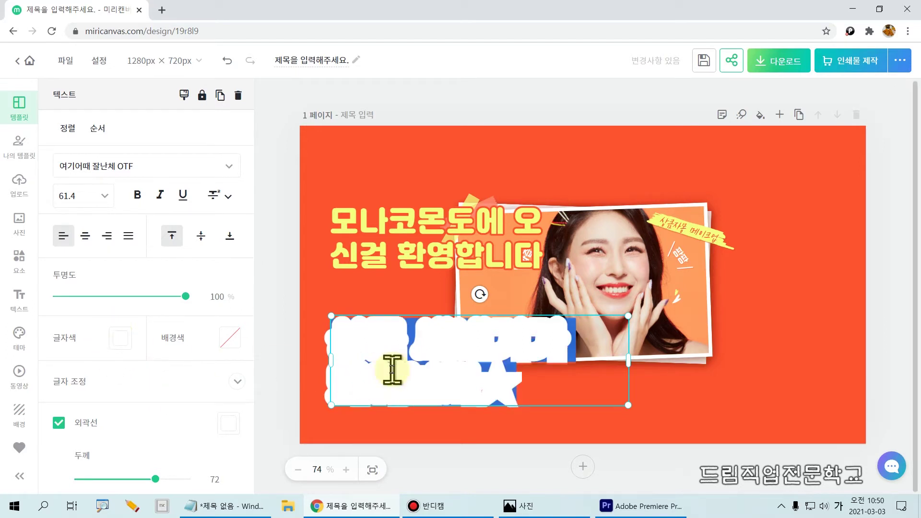
pyautogui.press('BackSpace')
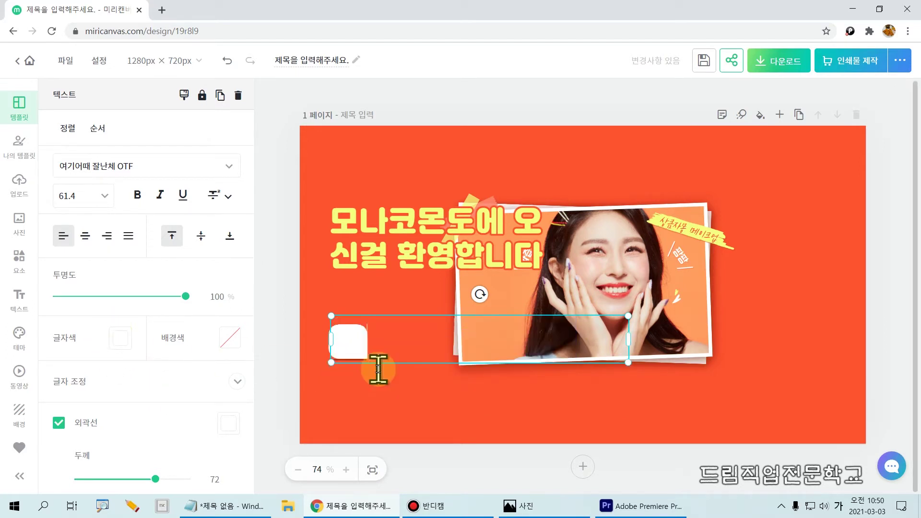
pyautogui.write('신상 할인')
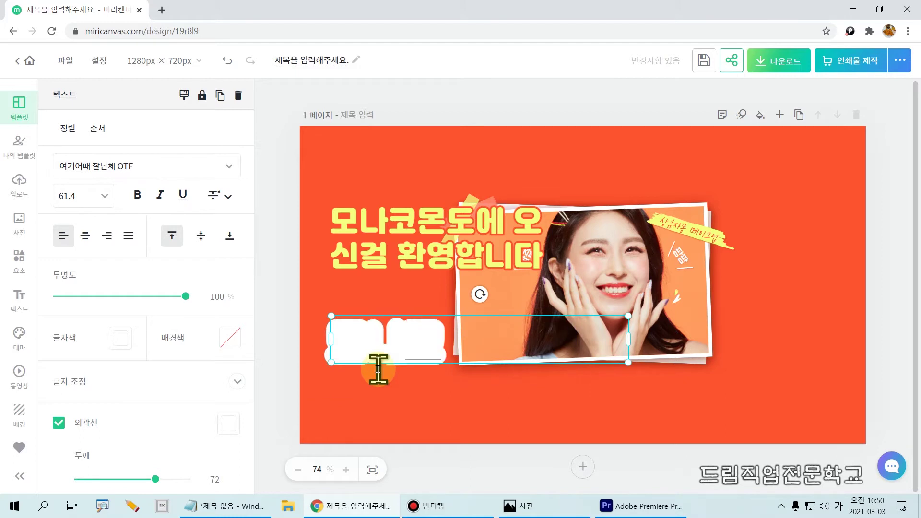
pyautogui.write('이벤')
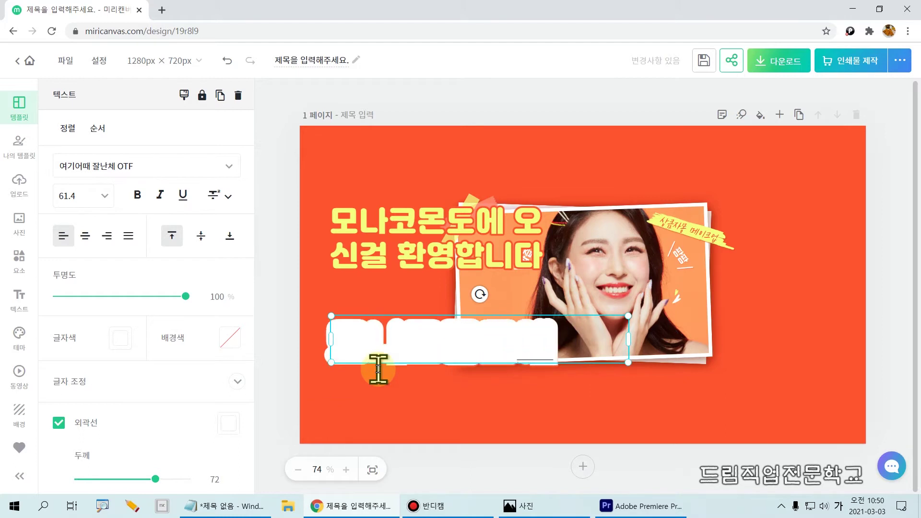
pyautogui.write('트 진')
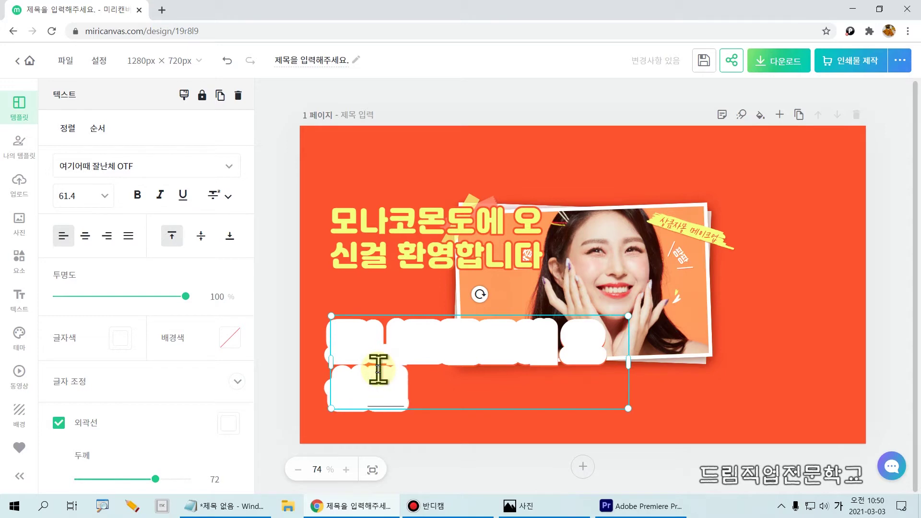
pyautogui.write('행중')
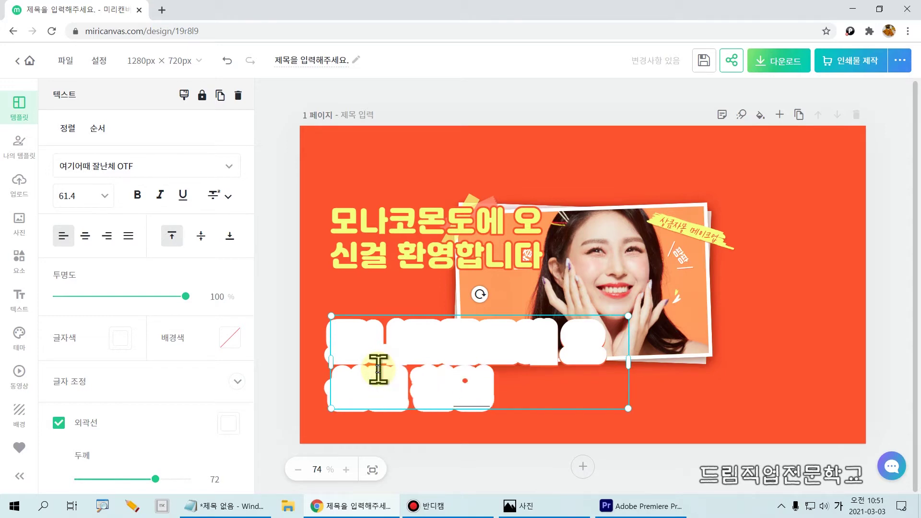
pyautogui.write('ㄴㅇ러')
pyautogui.press('BackSpace')
pyautogui.press('BackSpace')
pyautogui.press('BackSpace')
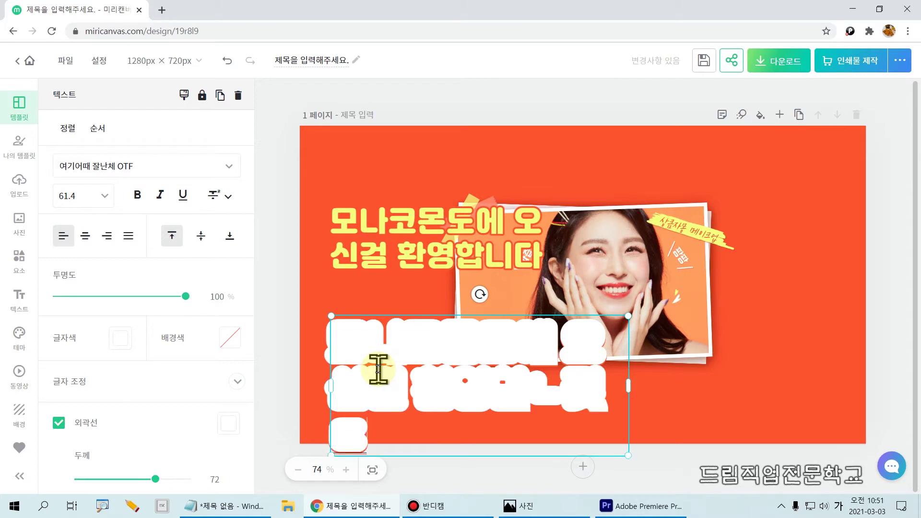
pyautogui.press('BackSpace')
pyautogui.write('입')
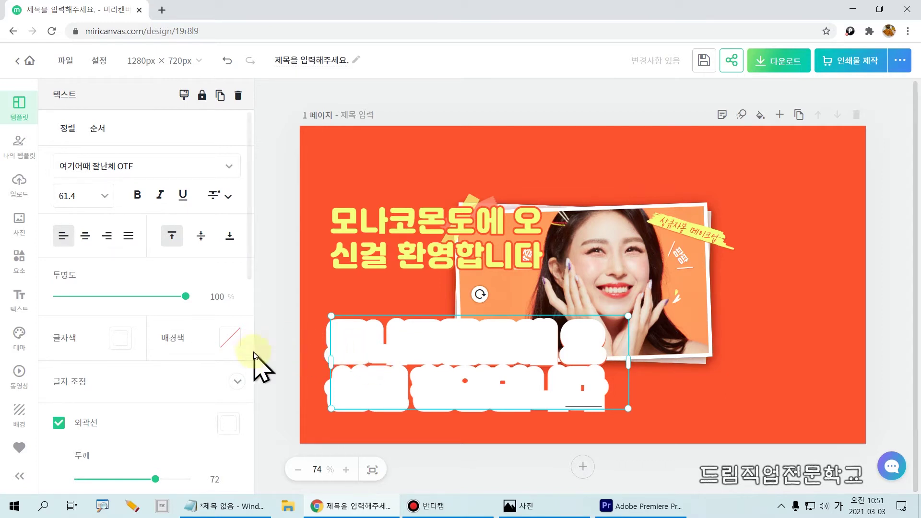
# Set the white outline layer's font size to 48 and break its first line after 오 to match the coloured title.
pyautogui.click(89, 197)
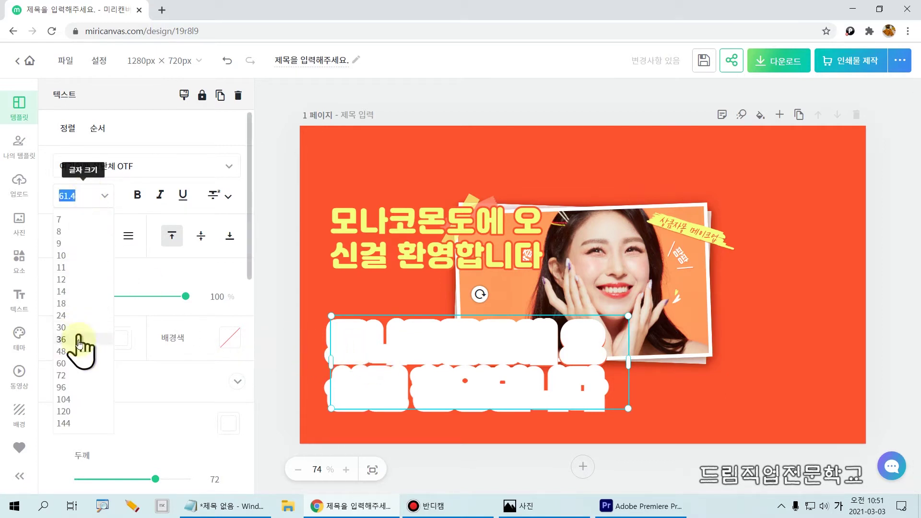
pyautogui.click(61, 351)
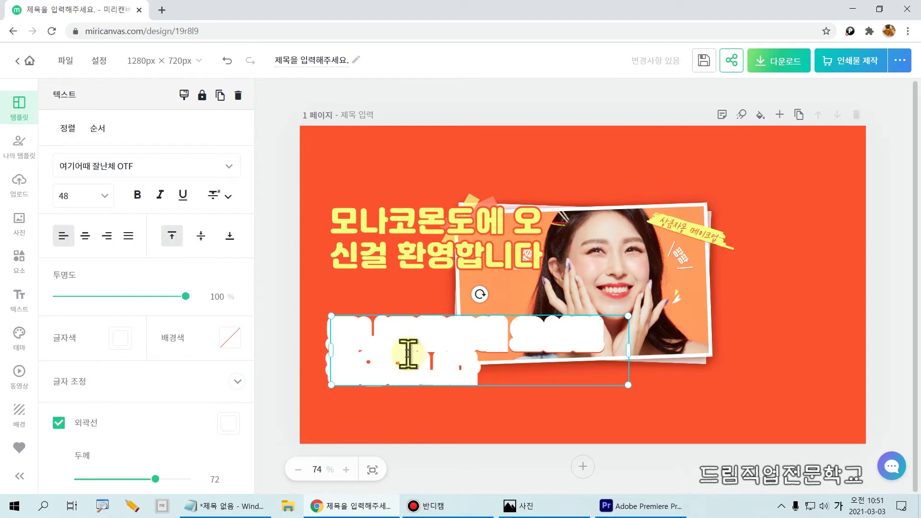
pyautogui.click(549, 338)
pyautogui.doubleClick(545, 335)
pyautogui.click(545, 335)
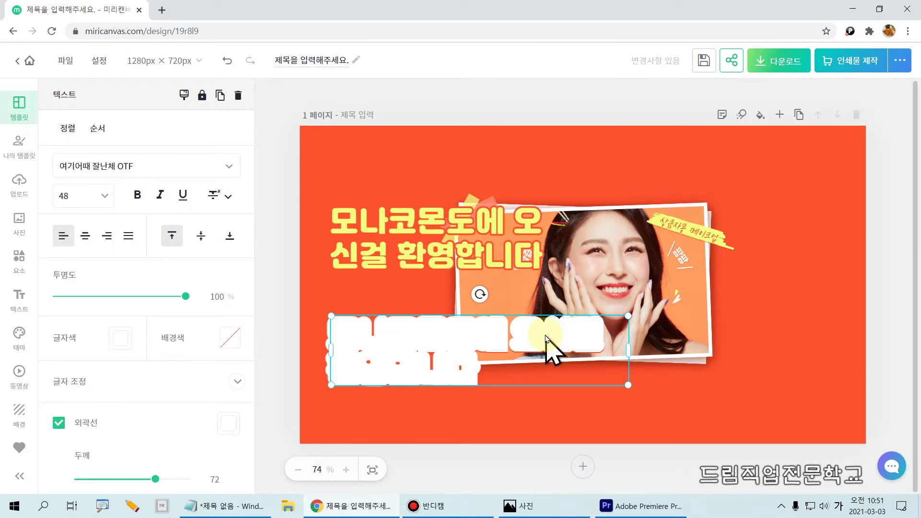
pyautogui.press('Return')
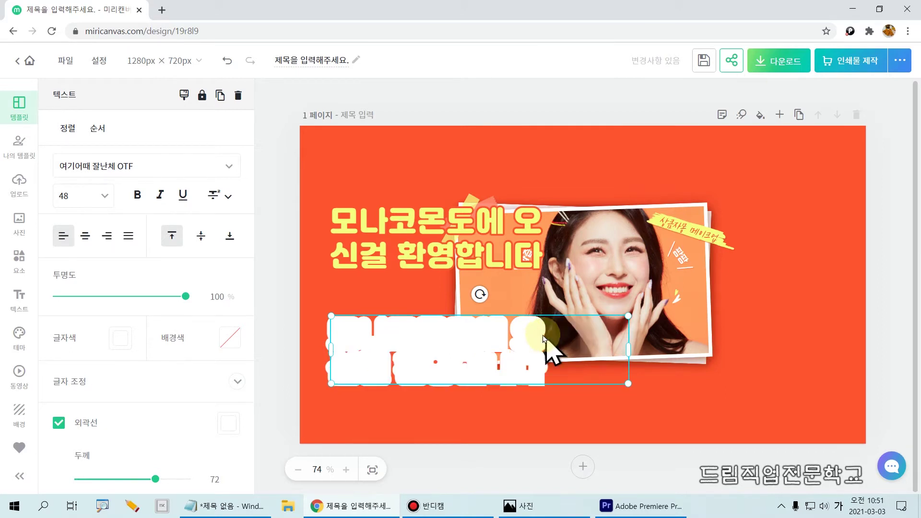
# Move the coloured welcome title back down over the matching white outline layer and deselect it.
pyautogui.moveTo(438, 232); pyautogui.dragTo(431, 321)
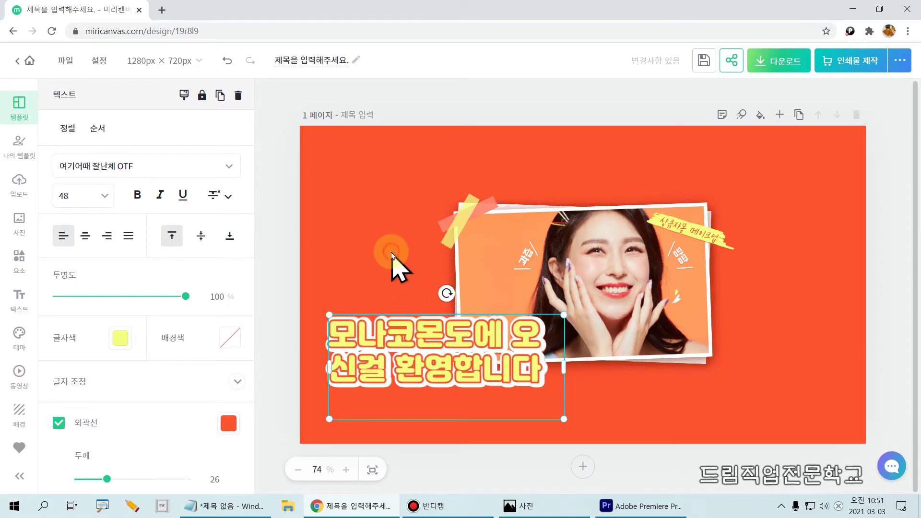
pyautogui.click(392, 255)
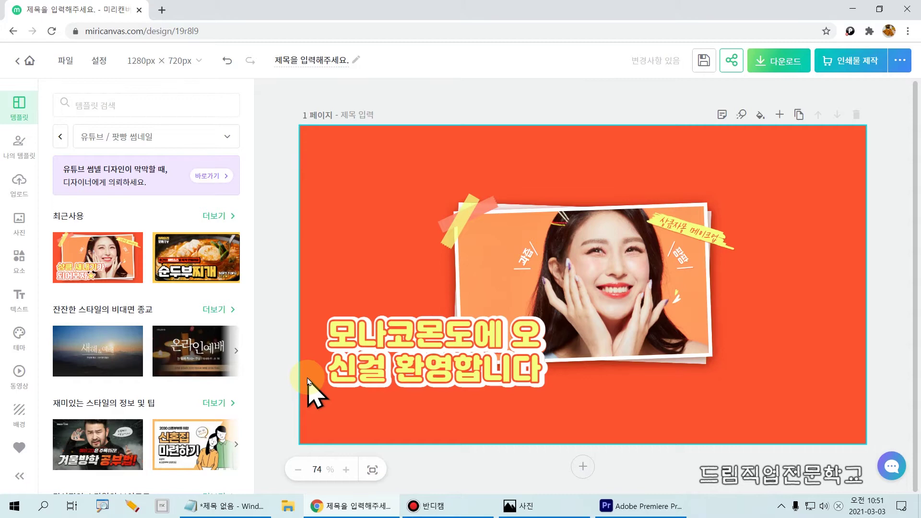
# Break the coloured title's first line before 오 so that 오 starts the second line.
pyautogui.doubleClick(506, 344)
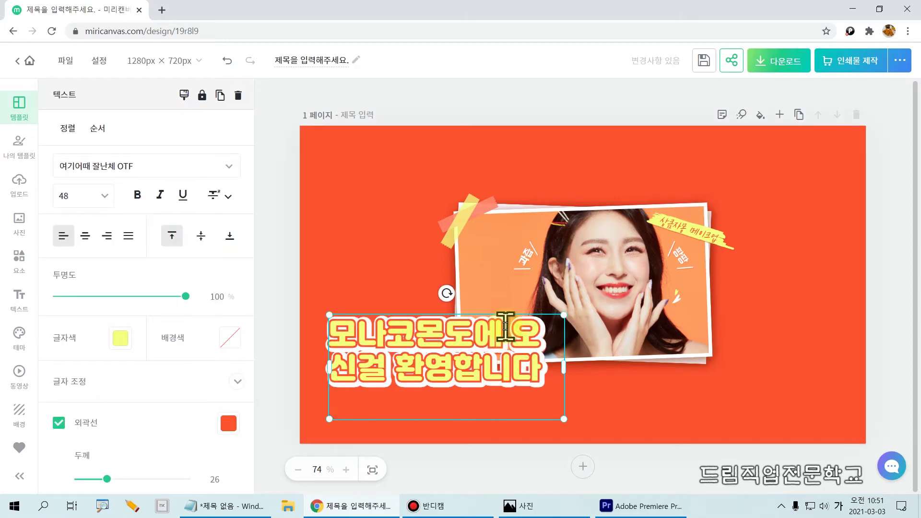
pyautogui.press('Return')
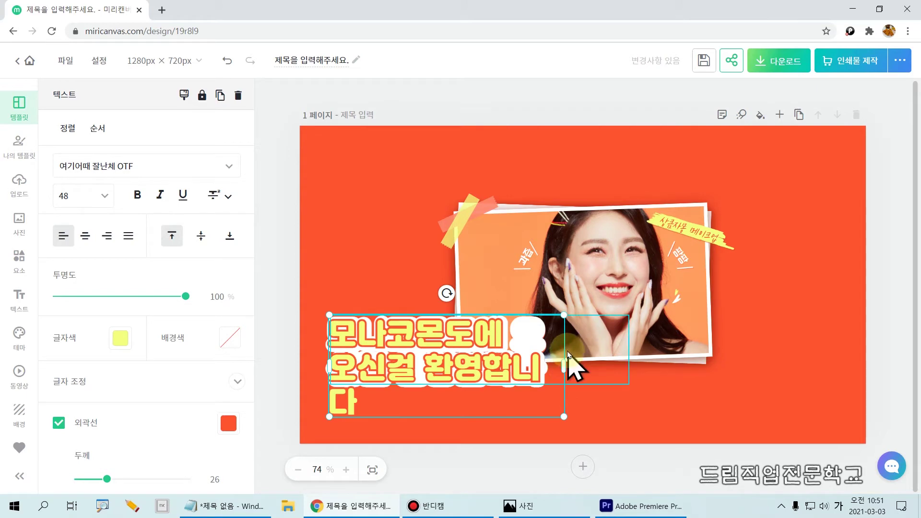
pyautogui.moveTo(289, 285)
pyautogui.mouseDown()
pyautogui.moveTo(492, 415)
pyautogui.moveTo(622, 439)
pyautogui.mouseUp()
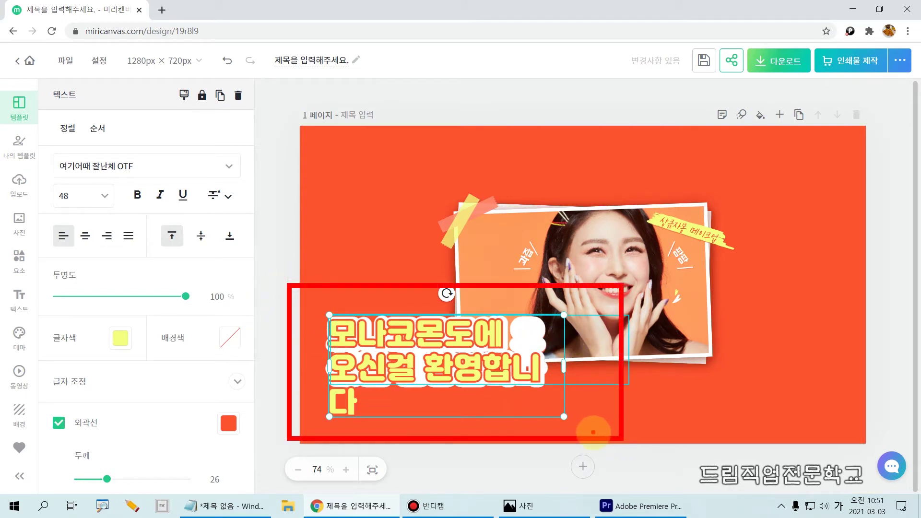
pyautogui.press('Escape')
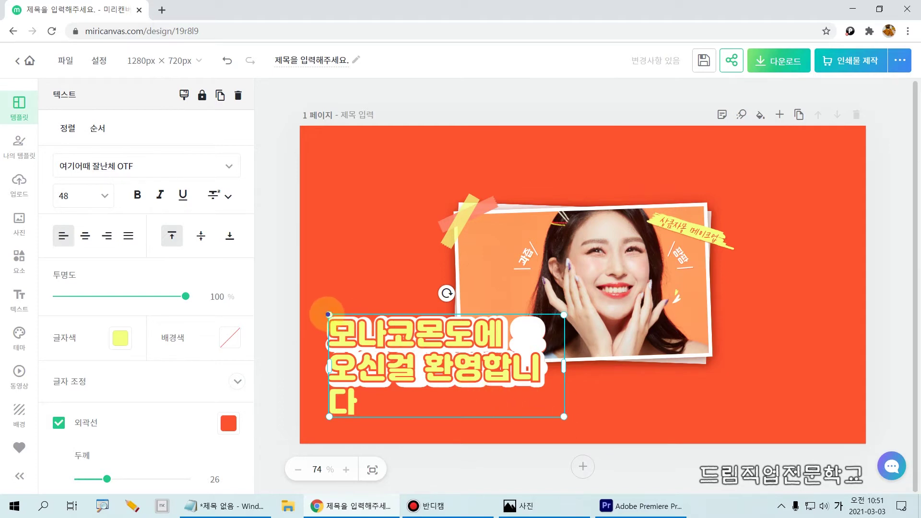
pyautogui.moveTo(328, 314)
pyautogui.mouseDown()
pyautogui.moveTo(325, 333)
pyautogui.moveTo(398, 386)
pyautogui.moveTo(567, 418)
pyautogui.mouseUp()
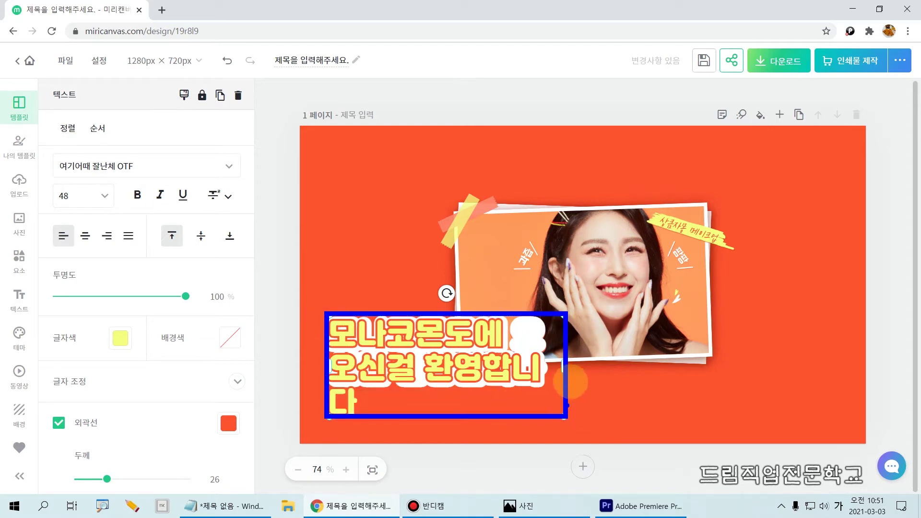
pyautogui.moveTo(579, 359)
pyautogui.mouseDown()
pyautogui.moveTo(566, 367)
pyautogui.moveTo(566, 305)
pyautogui.moveTo(569, 330)
pyautogui.mouseUp()
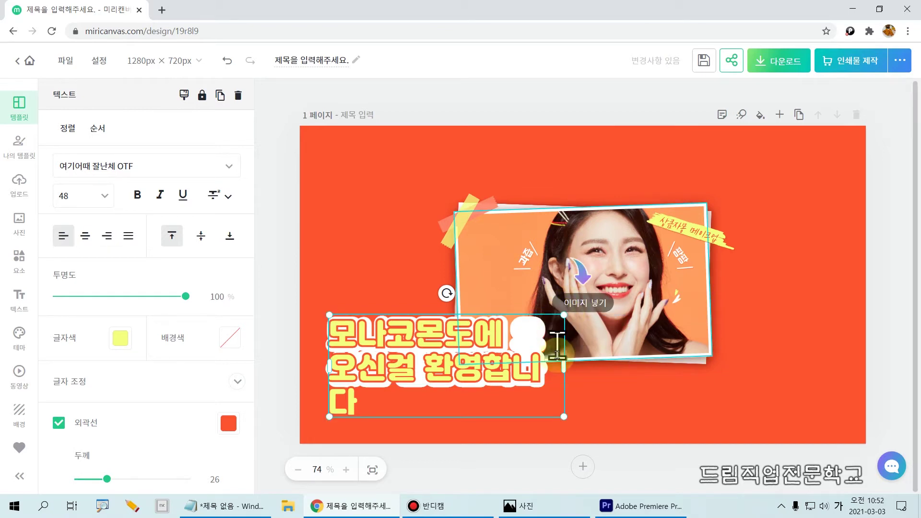
pyautogui.click(565, 416)
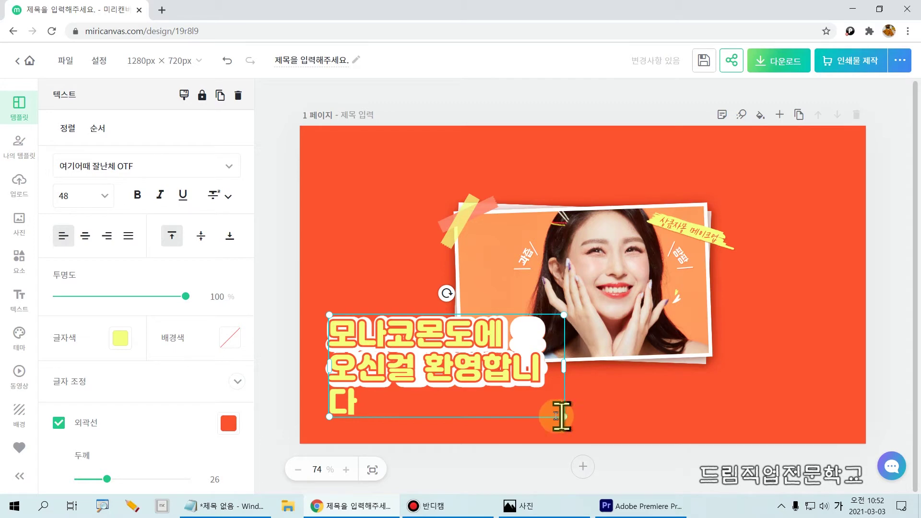
pyautogui.click(428, 398)
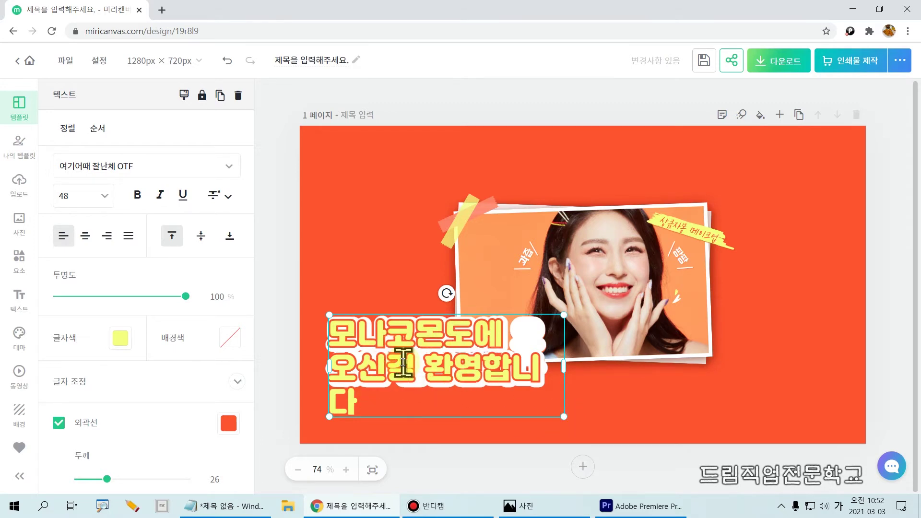
pyautogui.click(384, 274)
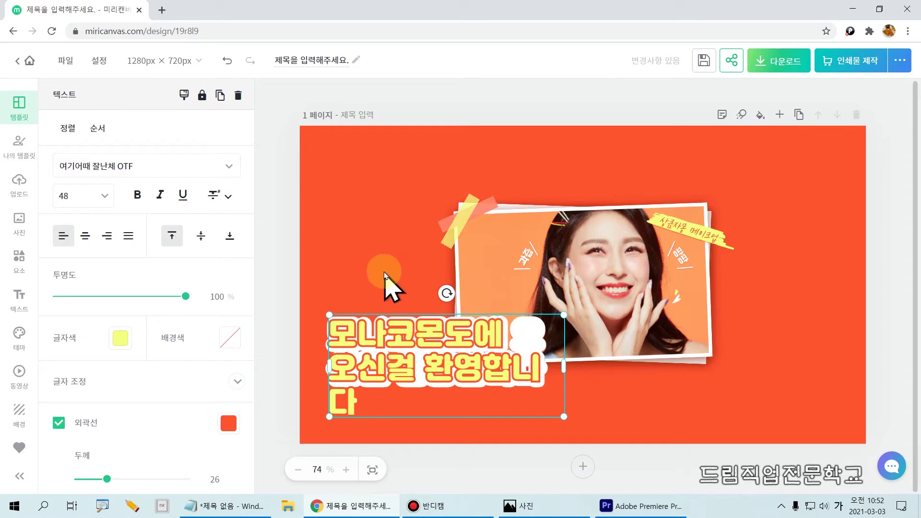
pyautogui.click(384, 273)
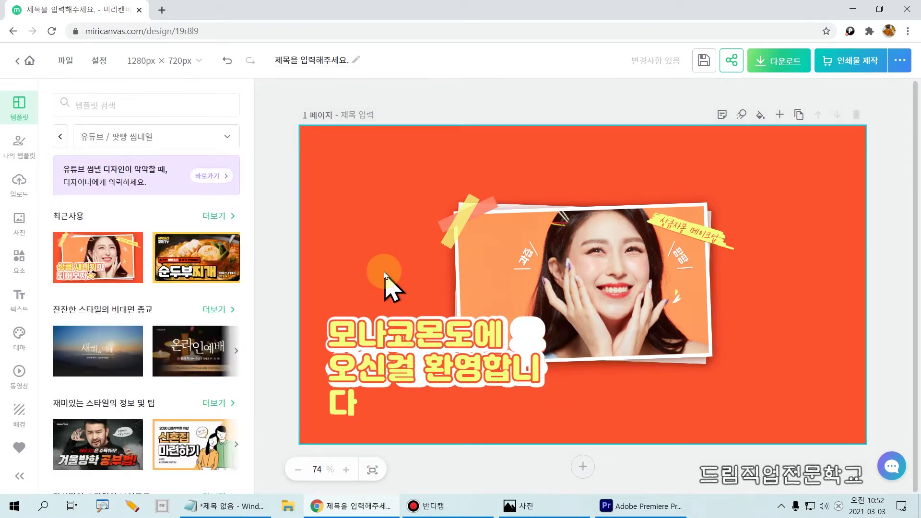
pyautogui.click(377, 276)
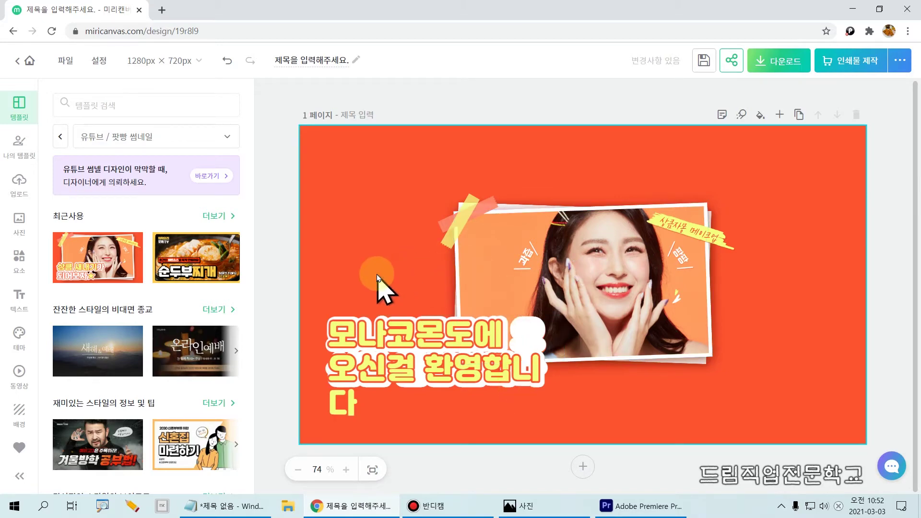
# Widen the coloured title's text box so that 오신걸 환영합니다 fits on a single line.
pyautogui.click(386, 338)
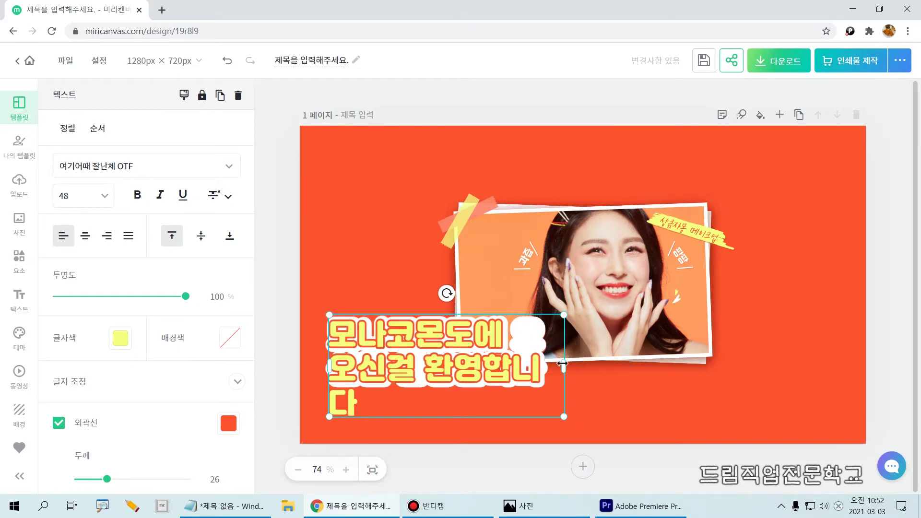
pyautogui.moveTo(563, 370); pyautogui.dragTo(609, 367)
pyautogui.click(550, 410)
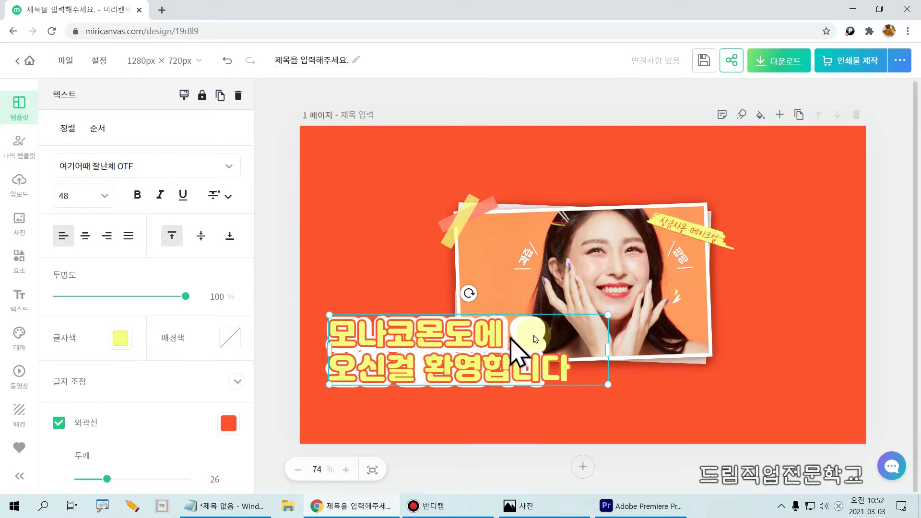
# Move the coloured title up clear of the white outline layer and rebreak the outline text as 모나코몬도에 / 오신걸 환영합니다.
pyautogui.moveTo(479, 312); pyautogui.dragTo(490, 212)
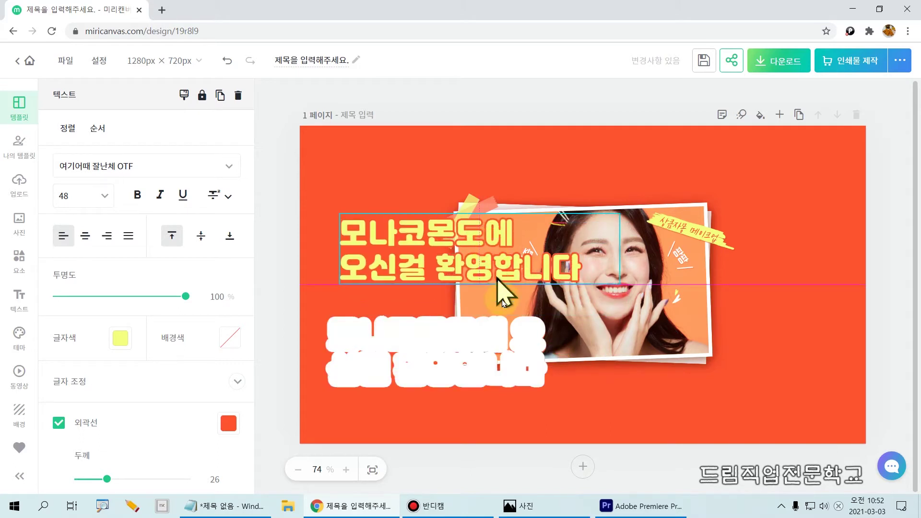
pyautogui.click(501, 339)
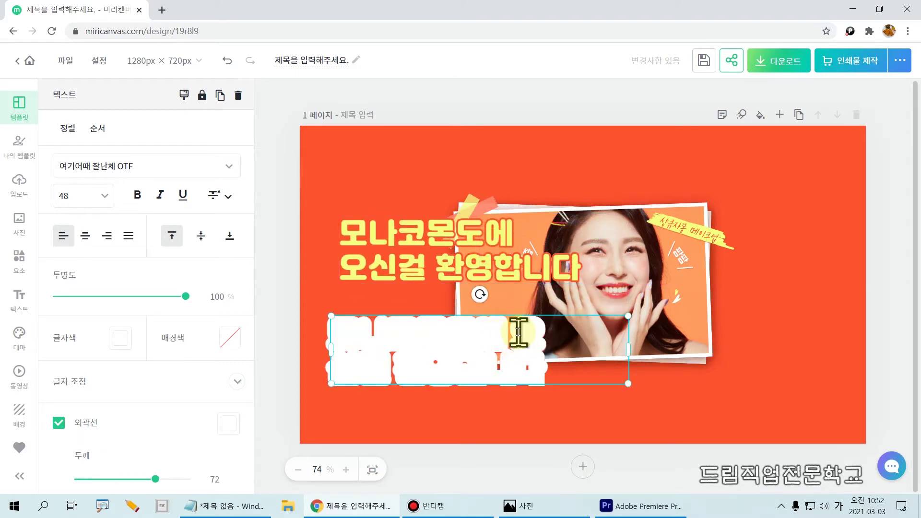
pyautogui.press('Return')
pyautogui.click(380, 363)
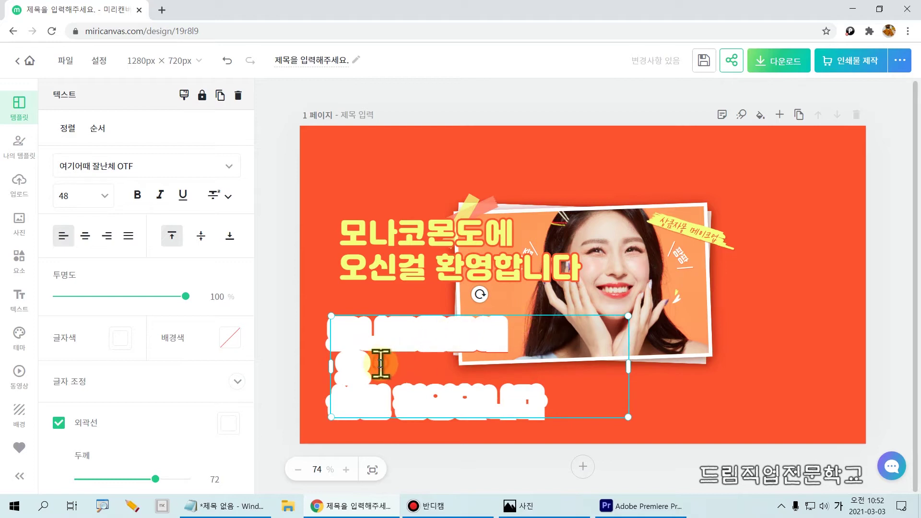
pyautogui.press('Delete')
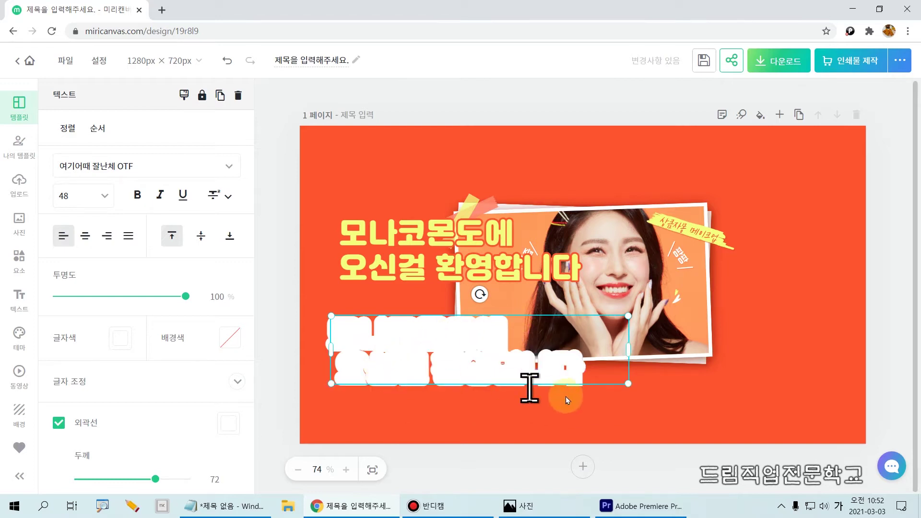
pyautogui.click(626, 420)
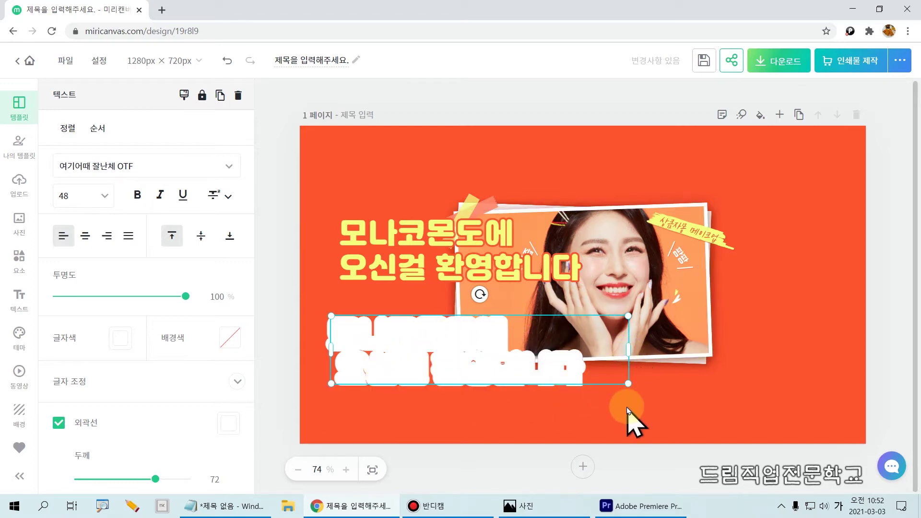
pyautogui.click(569, 381)
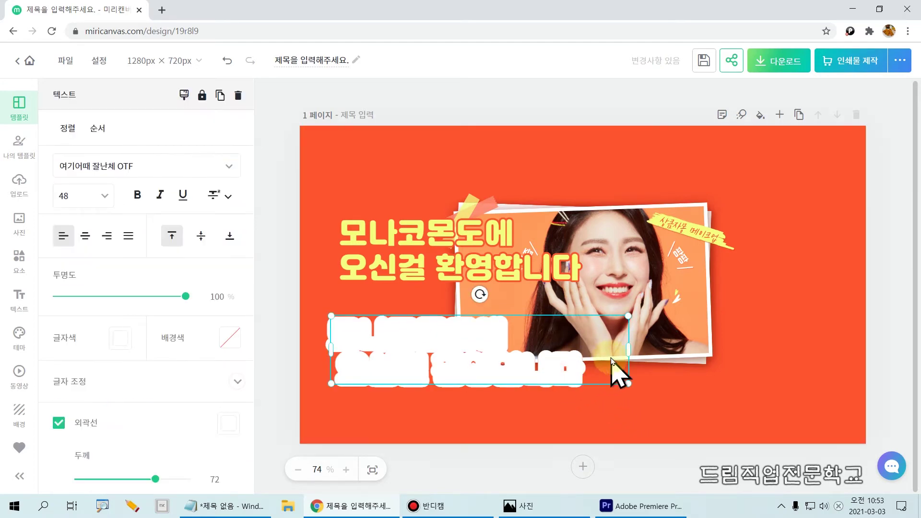
# Move the coloured title back over the white outline layer, nudge it slightly right to centre it, and deselect it.
pyautogui.moveTo(418, 259); pyautogui.dragTo(412, 359)
pyautogui.doubleClick(584, 374)
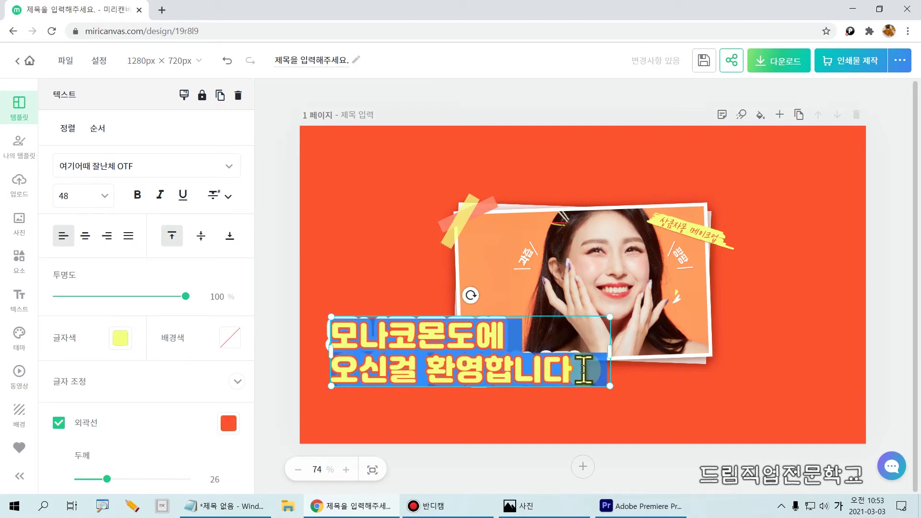
pyautogui.click(670, 389)
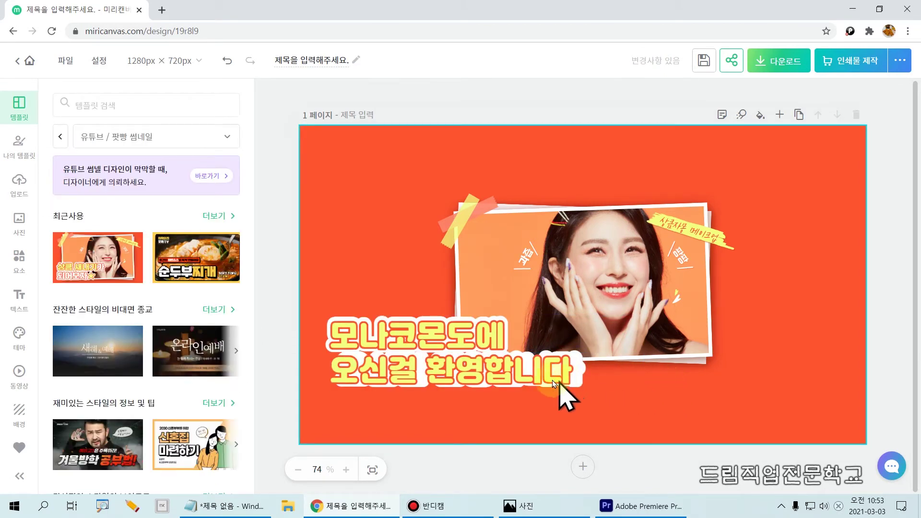
pyautogui.click(536, 372)
pyautogui.moveTo(536, 372); pyautogui.dragTo(540, 372)
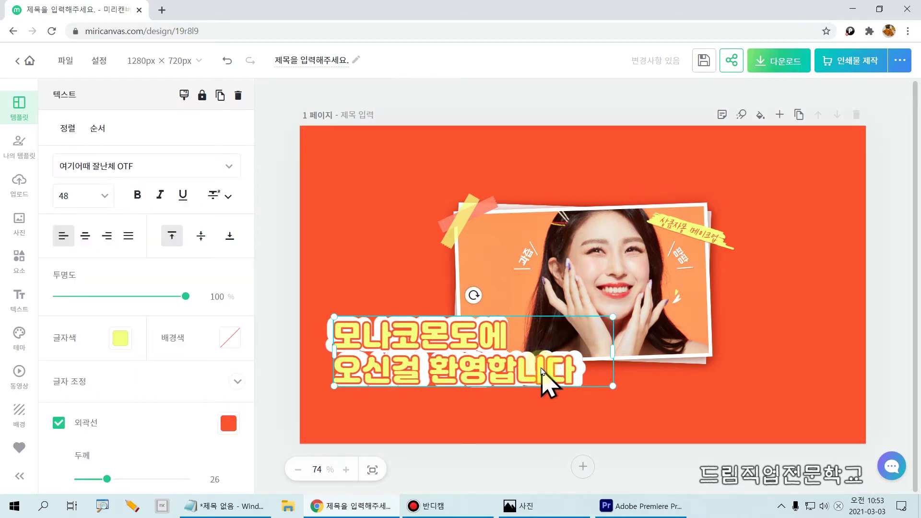
pyautogui.click(511, 408)
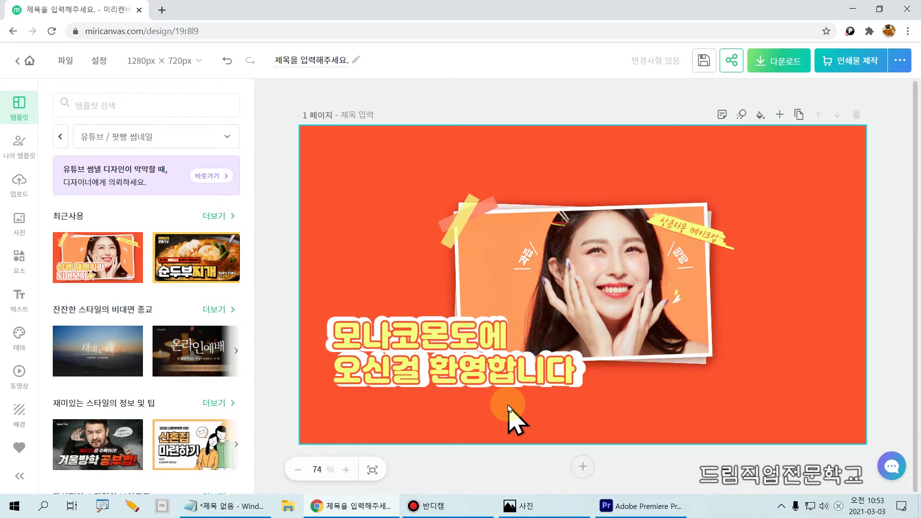
pyautogui.moveTo(324, 316); pyautogui.dragTo(594, 395)
pyautogui.click(592, 393)
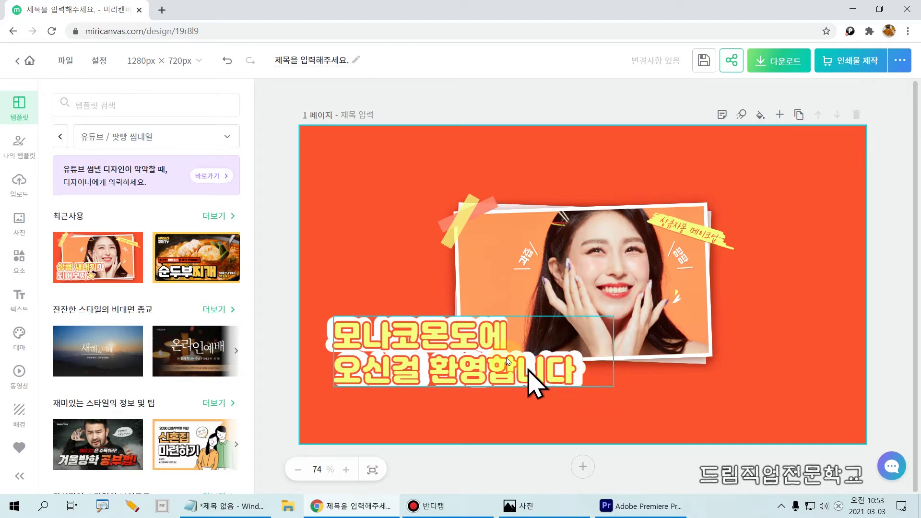
# Set the font size of only the word 모나코몬도 in the coloured title to 60.
pyautogui.click(411, 341)
pyautogui.doubleClick(412, 342)
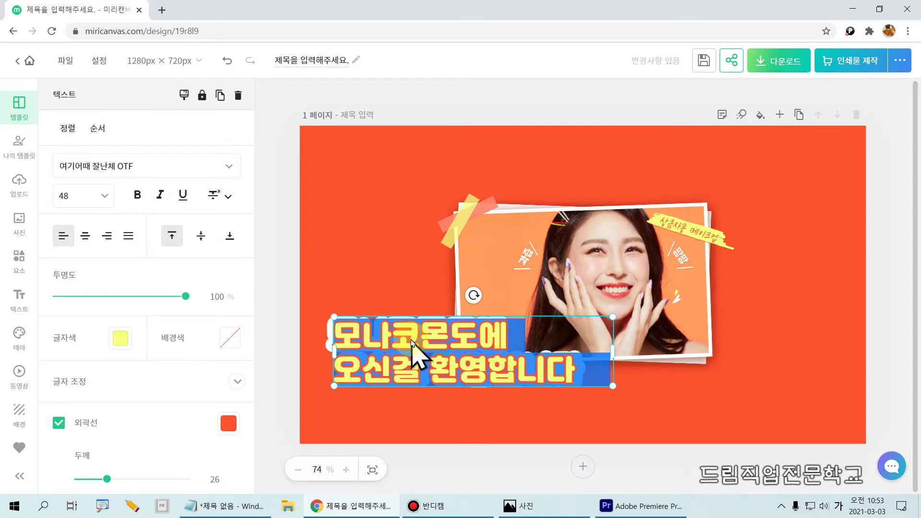
pyautogui.click(469, 329)
pyautogui.moveTo(478, 331)
pyautogui.mouseDown()
pyautogui.moveTo(335, 323)
pyautogui.moveTo(459, 326)
pyautogui.moveTo(475, 338)
pyautogui.mouseUp()
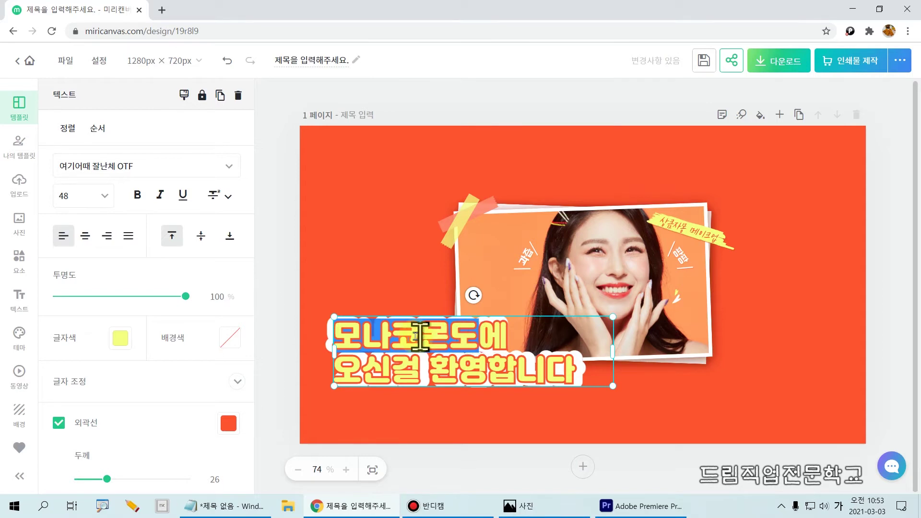
pyautogui.click(105, 198)
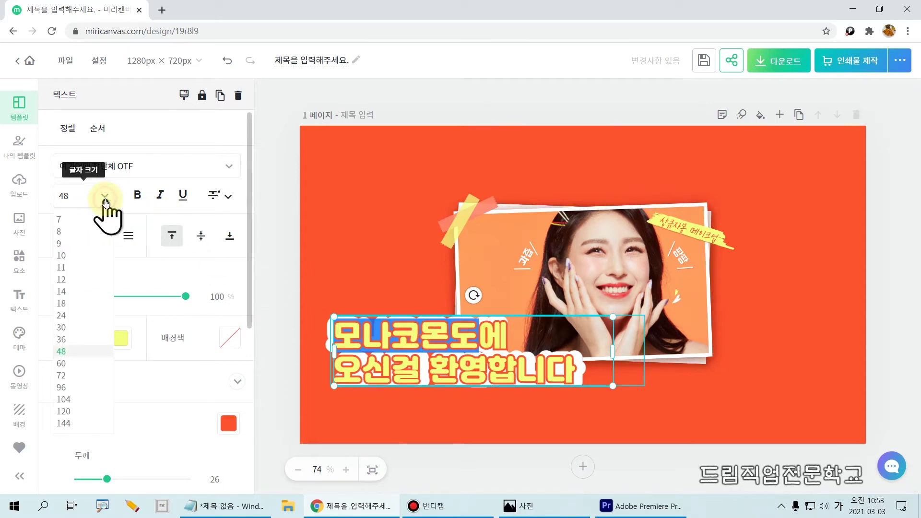
pyautogui.click(77, 363)
# Set the font size of the remaining title text, 에 오신걸 환영합니다, to 30.
pyautogui.moveTo(523, 341); pyautogui.dragTo(578, 369)
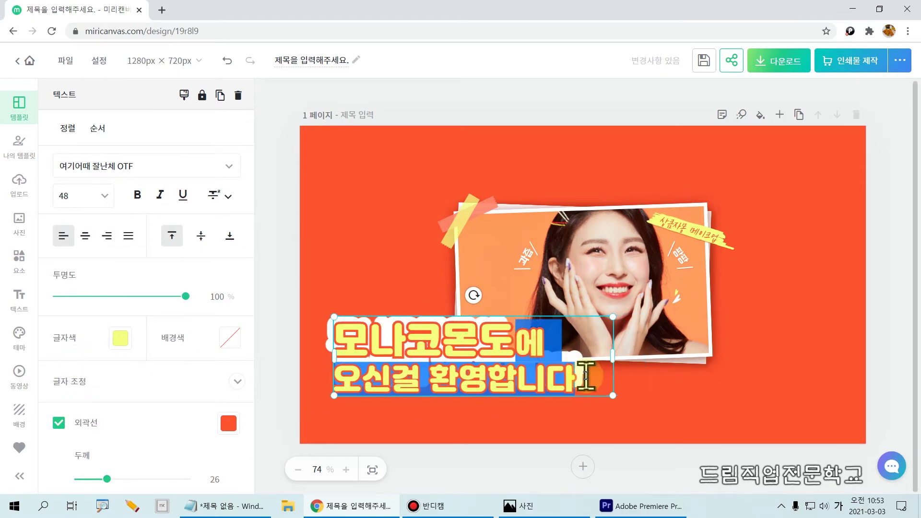
pyautogui.click(110, 197)
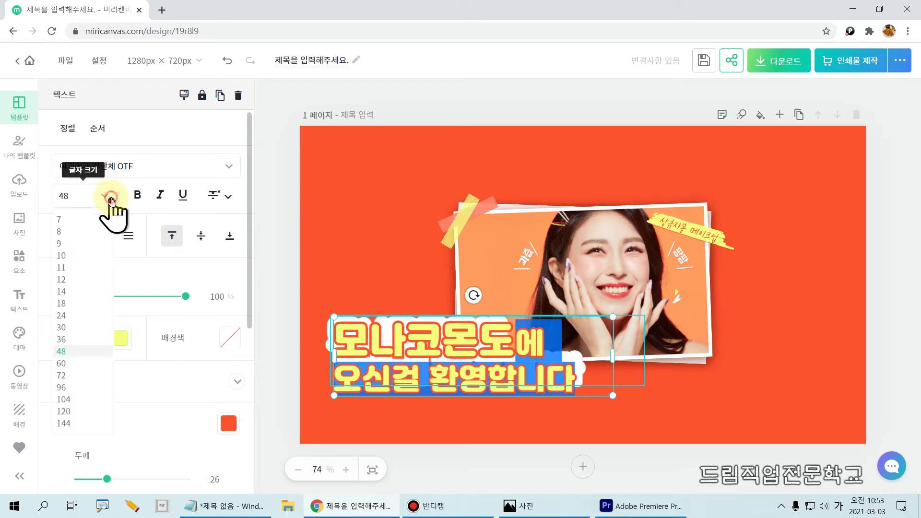
pyautogui.click(70, 332)
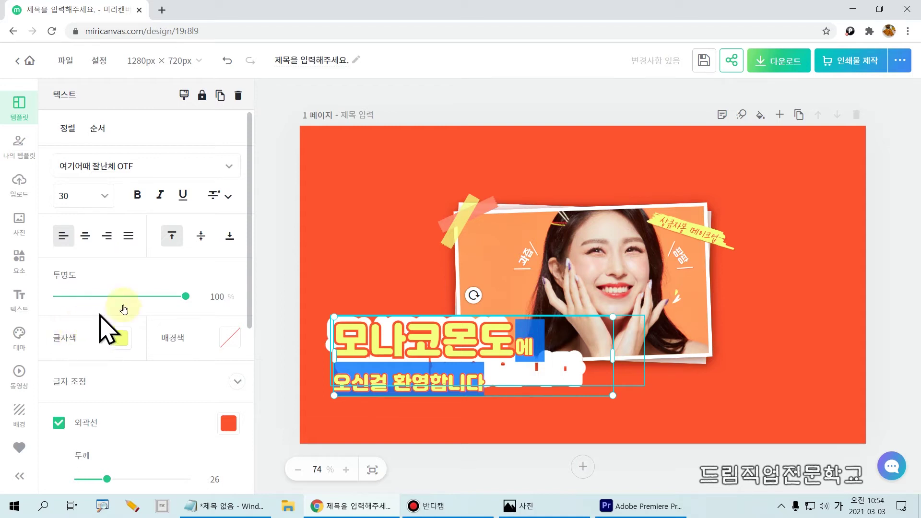
pyautogui.moveTo(253, 271); pyautogui.dragTo(251, 313)
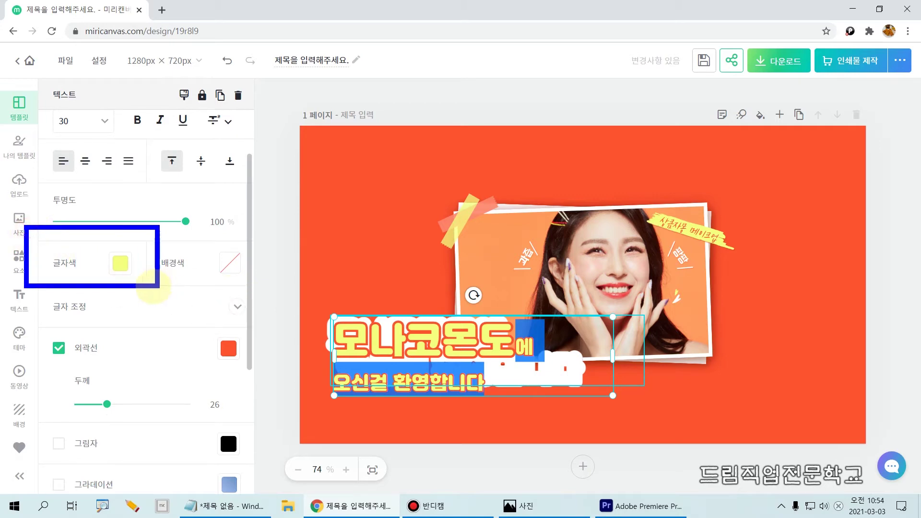
pyautogui.moveTo(160, 238); pyautogui.dragTo(247, 289)
pyautogui.moveTo(34, 312)
pyautogui.mouseDown()
pyautogui.moveTo(62, 378)
pyautogui.moveTo(261, 504)
pyautogui.moveTo(255, 509)
pyautogui.mouseUp()
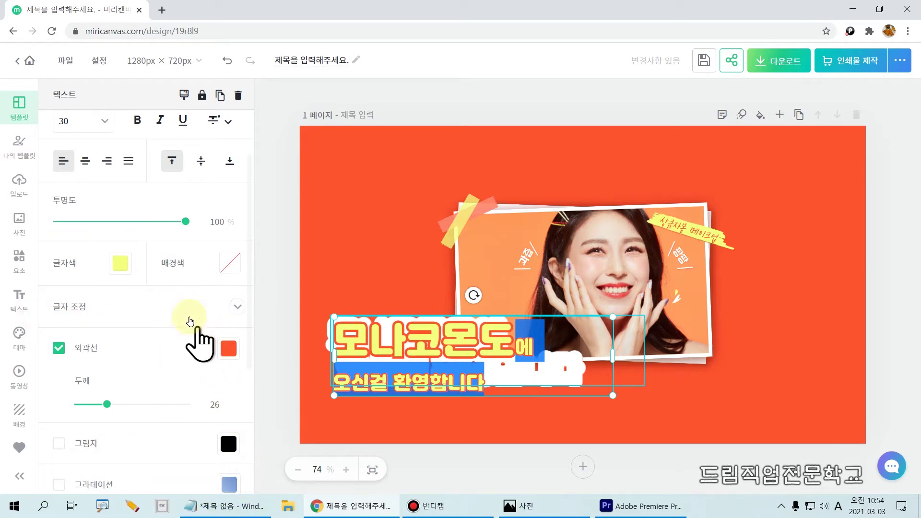
pyautogui.moveTo(33, 240)
pyautogui.mouseDown()
pyautogui.moveTo(54, 271)
pyautogui.moveTo(138, 286)
pyautogui.mouseUp()
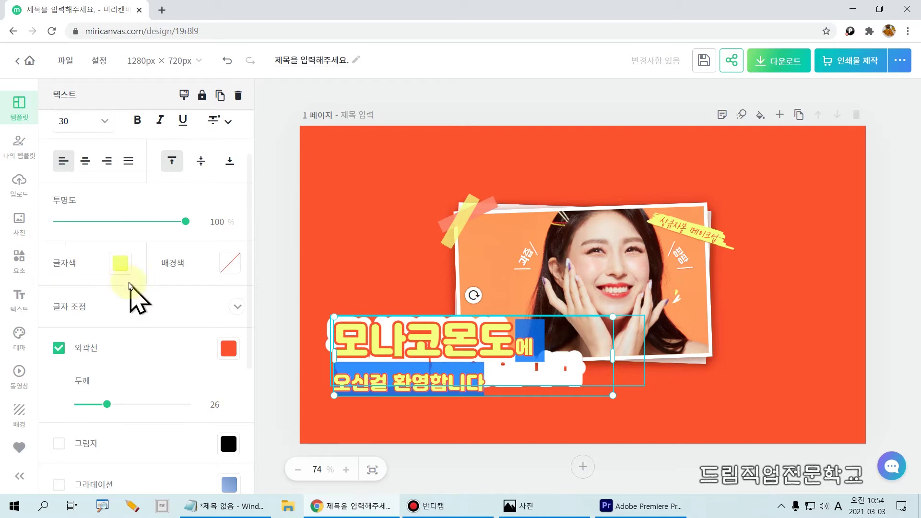
# Change the text colour of the smaller title part, 에 오신걸 환영합니다, to blue #18A8F1.
pyautogui.click(119, 263)
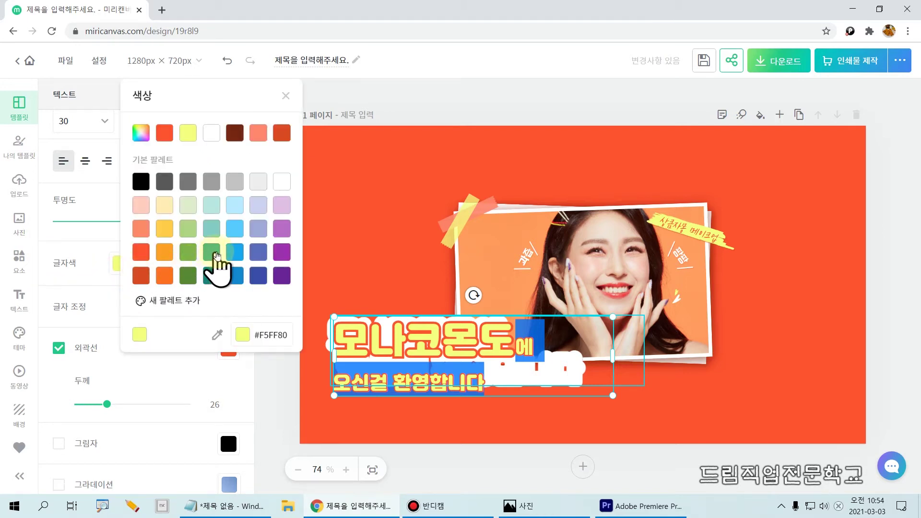
pyautogui.click(236, 255)
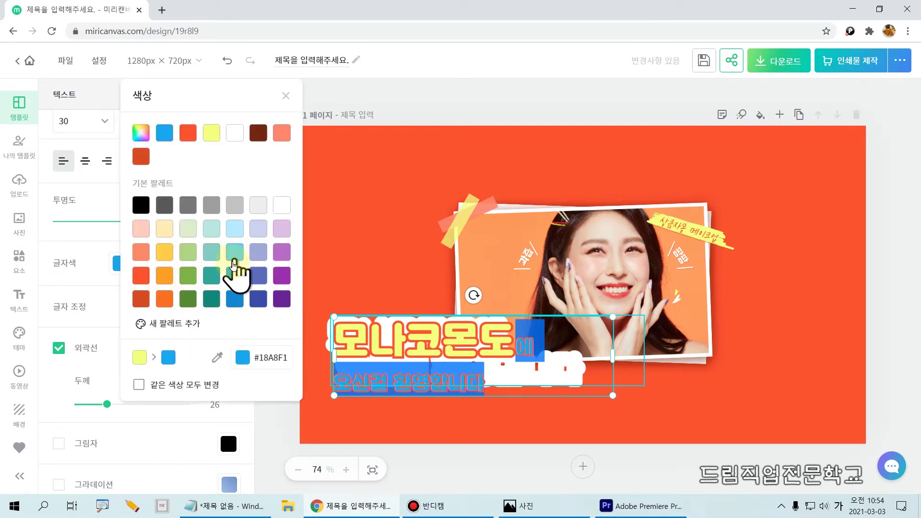
# Change the outline colour of the smaller title text, 에 오신걸 환영합니다, to purple #692498 and deselect it.
pyautogui.click(108, 302)
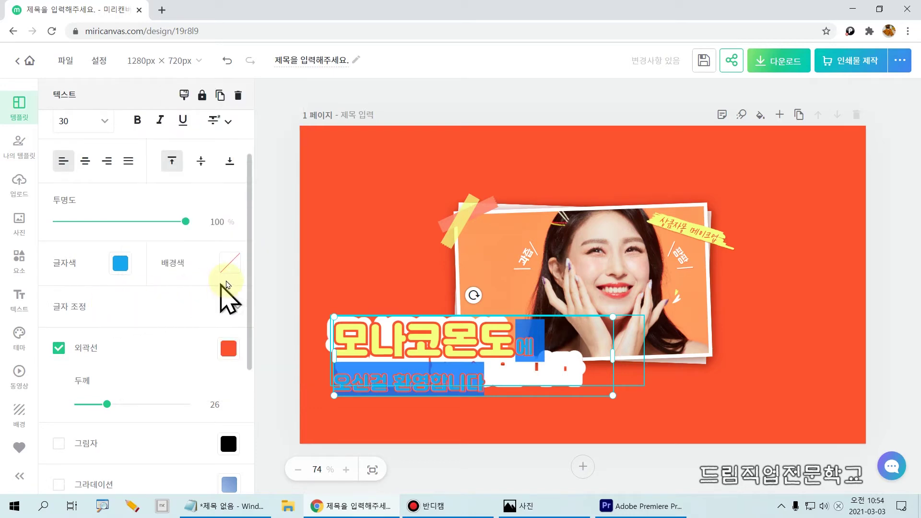
pyautogui.click(251, 263)
pyautogui.moveTo(252, 264); pyautogui.dragTo(252, 349)
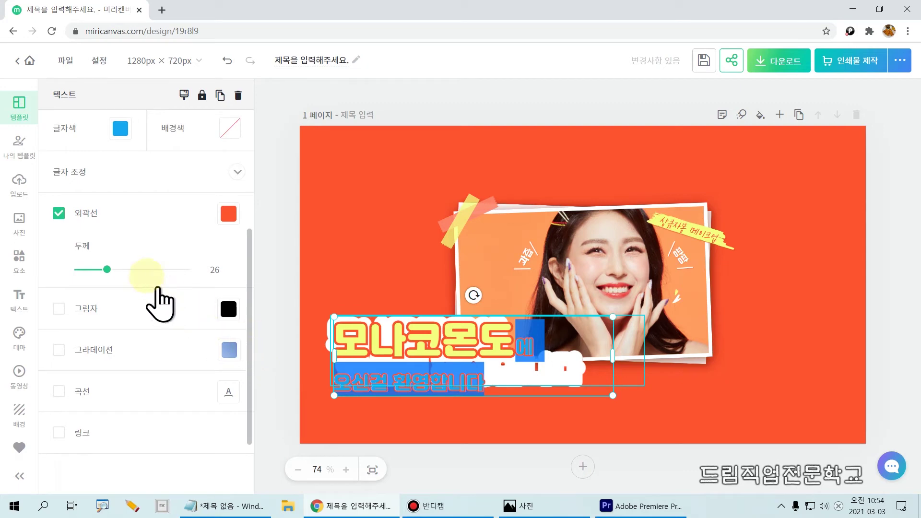
pyautogui.moveTo(24, 195); pyautogui.dragTo(248, 235)
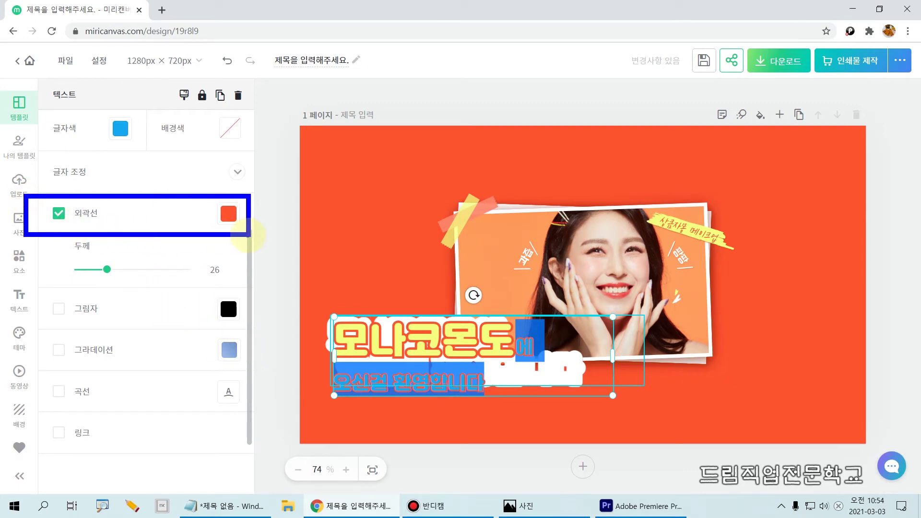
pyautogui.press('Escape')
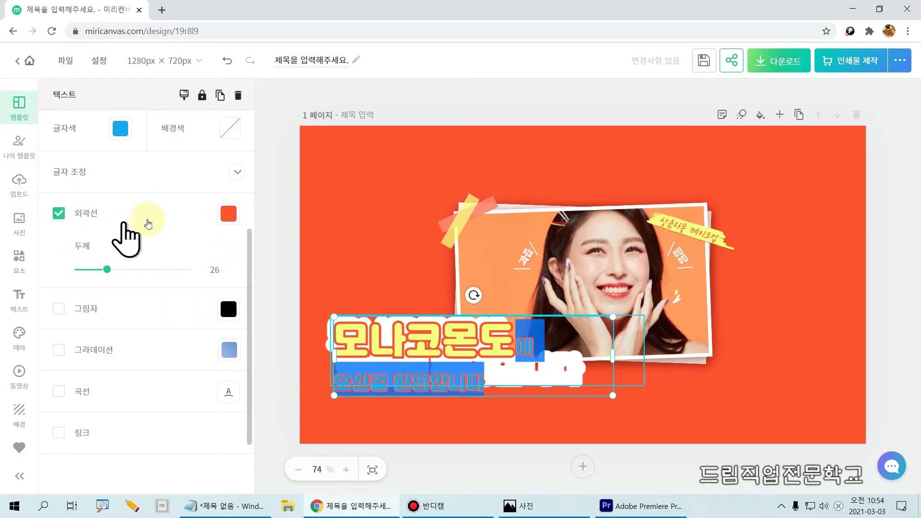
pyautogui.click(224, 215)
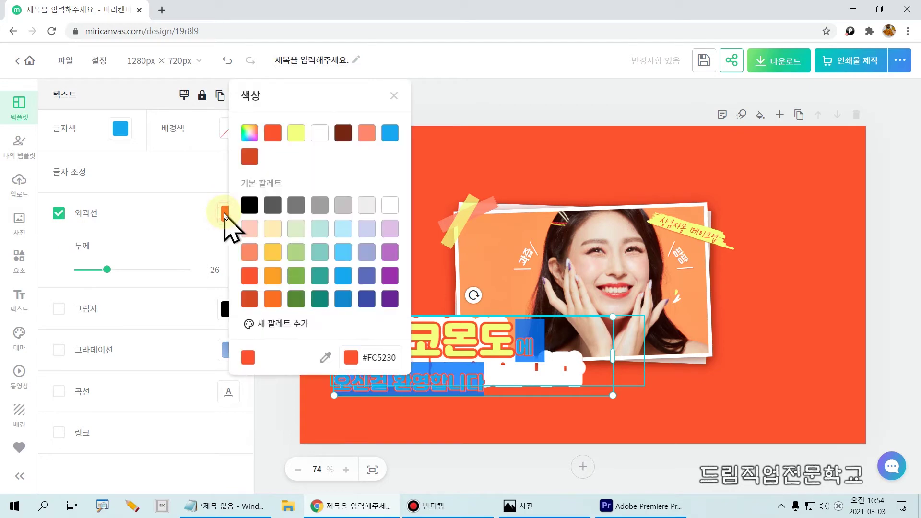
pyautogui.click(390, 299)
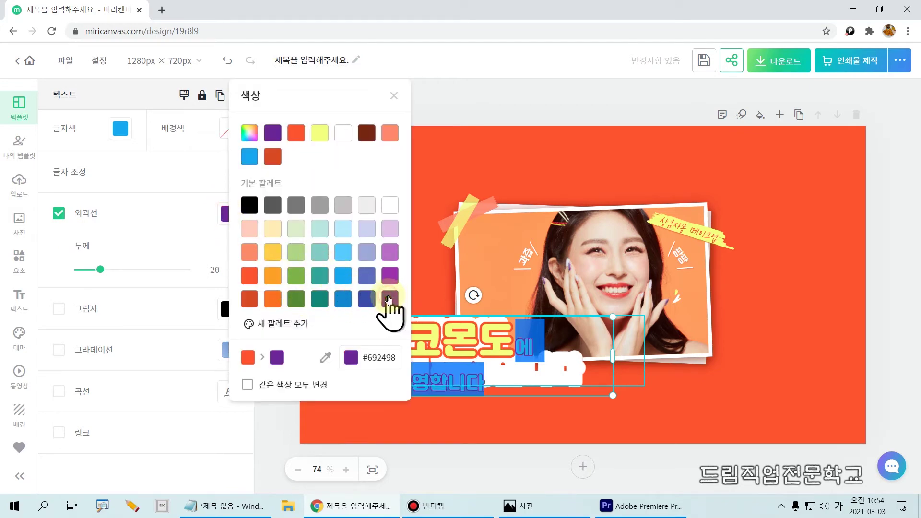
pyautogui.click(394, 95)
pyautogui.click(411, 429)
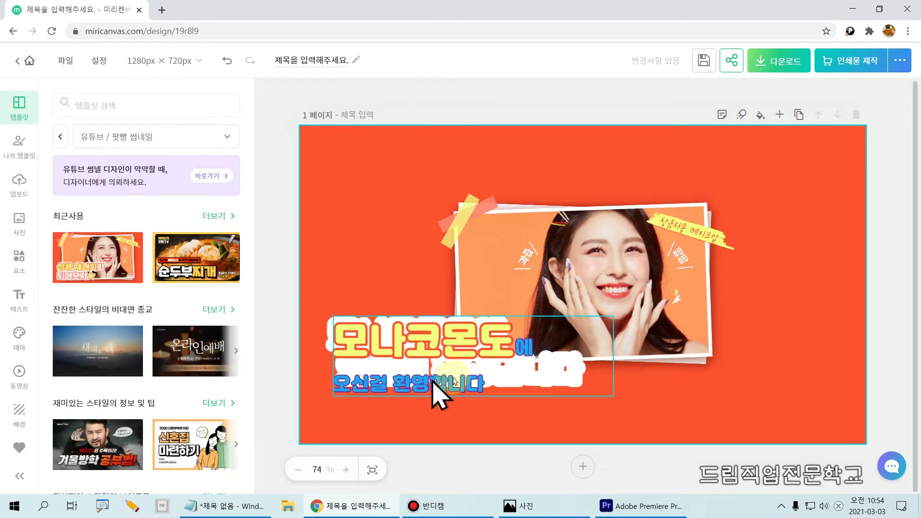
pyautogui.moveTo(522, 353); pyautogui.dragTo(543, 360)
pyautogui.moveTo(318, 366); pyautogui.dragTo(516, 412)
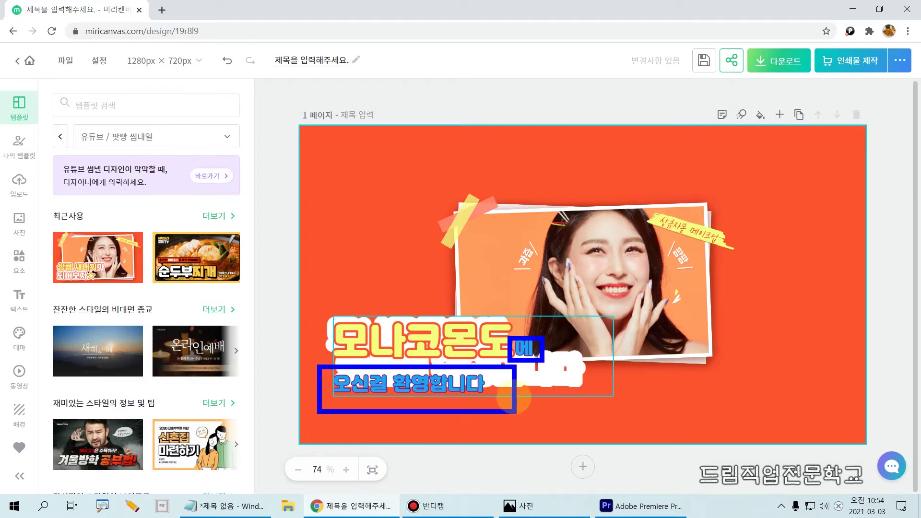
pyautogui.press('Escape')
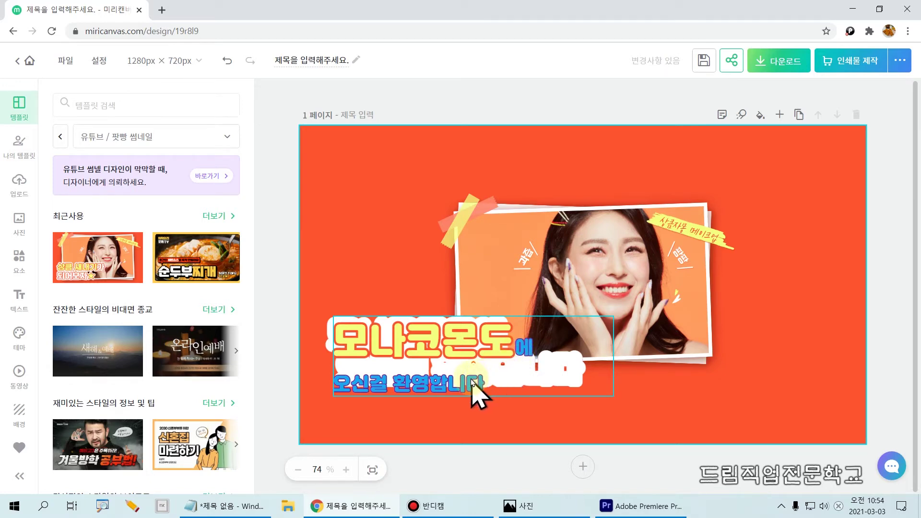
# Try the curve effect on the smaller title text, 에 오신걸 환영합니다, switch it off again, and deselect.
pyautogui.doubleClick(451, 352)
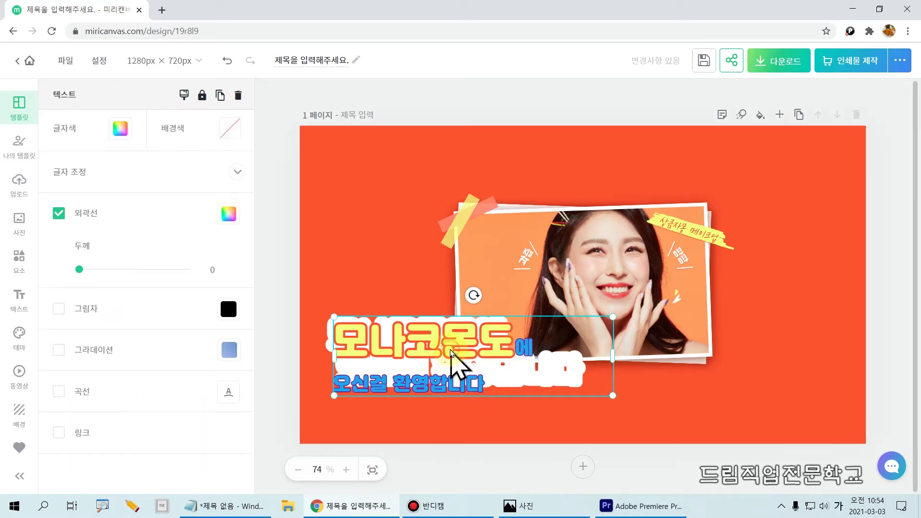
pyautogui.click(493, 352)
pyautogui.moveTo(512, 352); pyautogui.dragTo(277, 373)
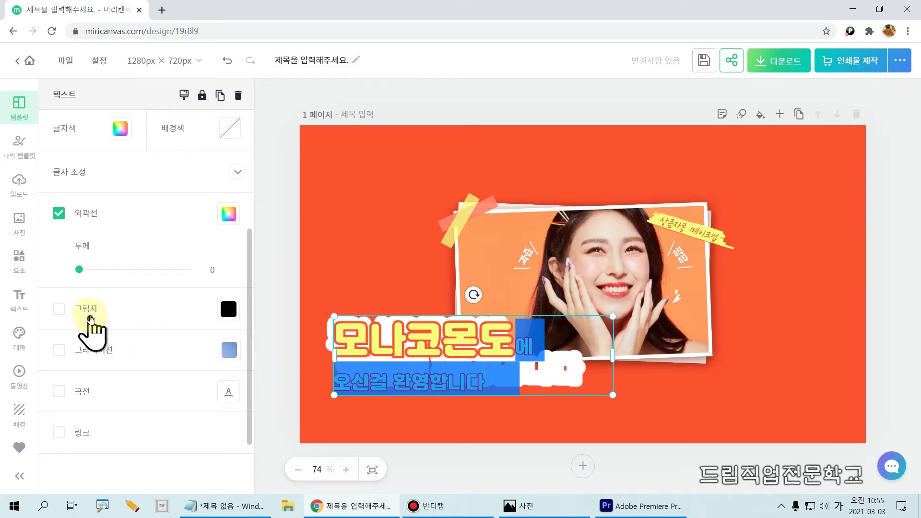
pyautogui.moveTo(30, 284)
pyautogui.mouseDown()
pyautogui.moveTo(173, 399)
pyautogui.moveTo(257, 395)
pyautogui.moveTo(255, 461)
pyautogui.mouseUp()
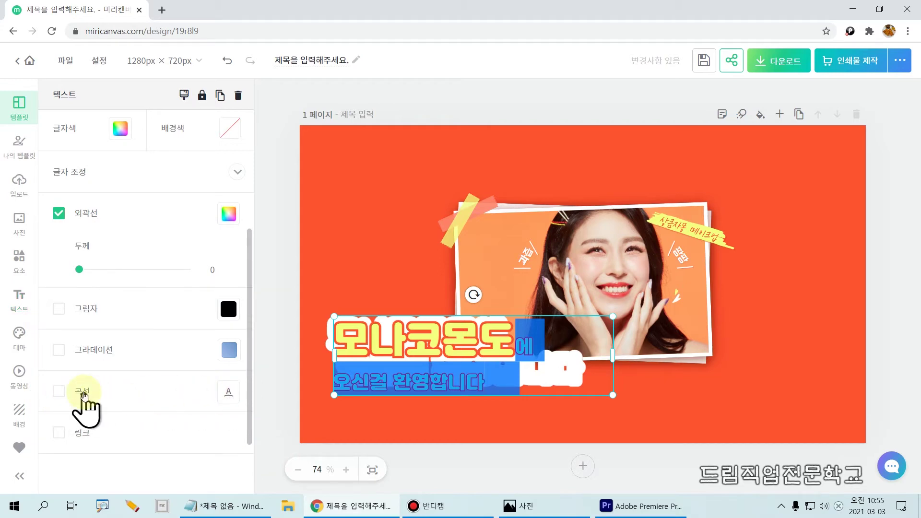
pyautogui.click(58, 395)
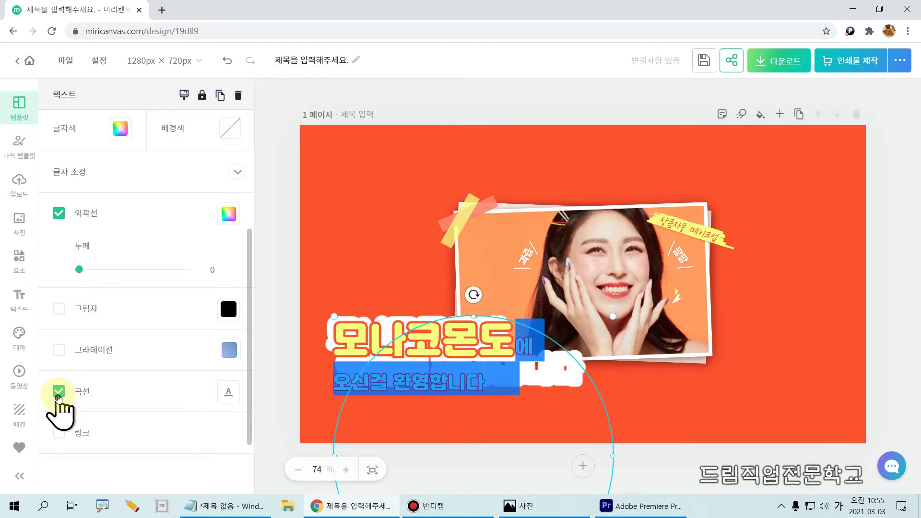
pyautogui.click(59, 391)
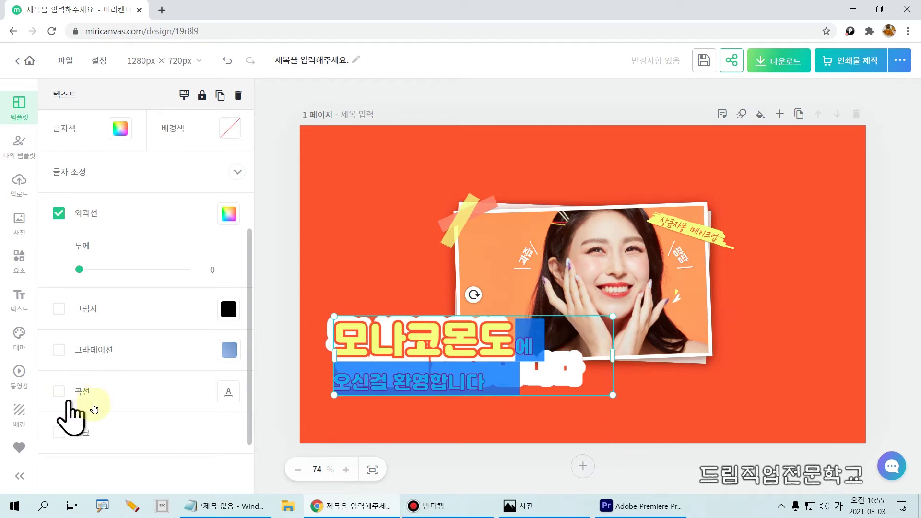
pyautogui.click(332, 421)
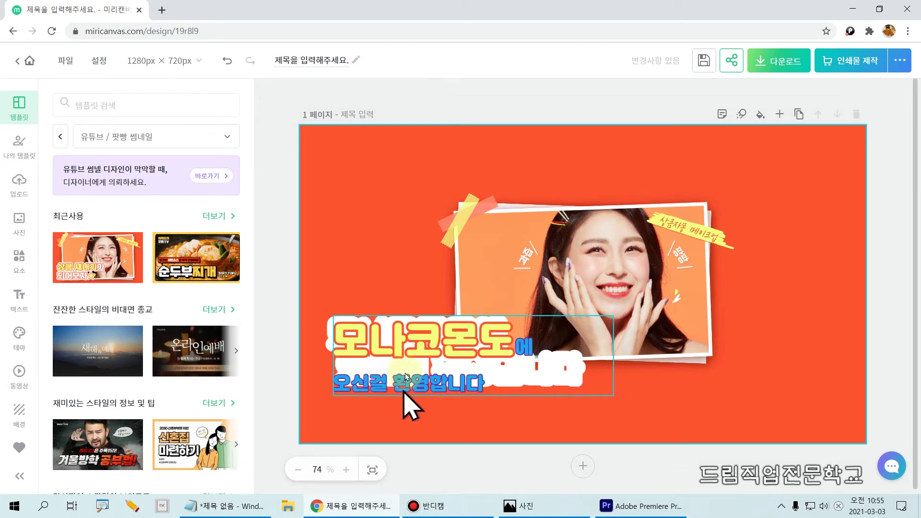
# Move the coloured title up off the white outline layer so that layer can be selected separately.
pyautogui.doubleClick(530, 382)
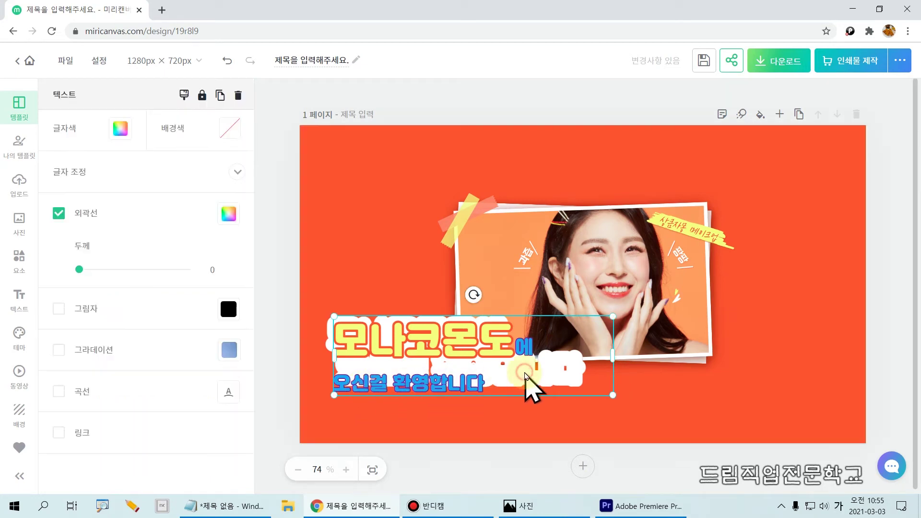
pyautogui.click(573, 377)
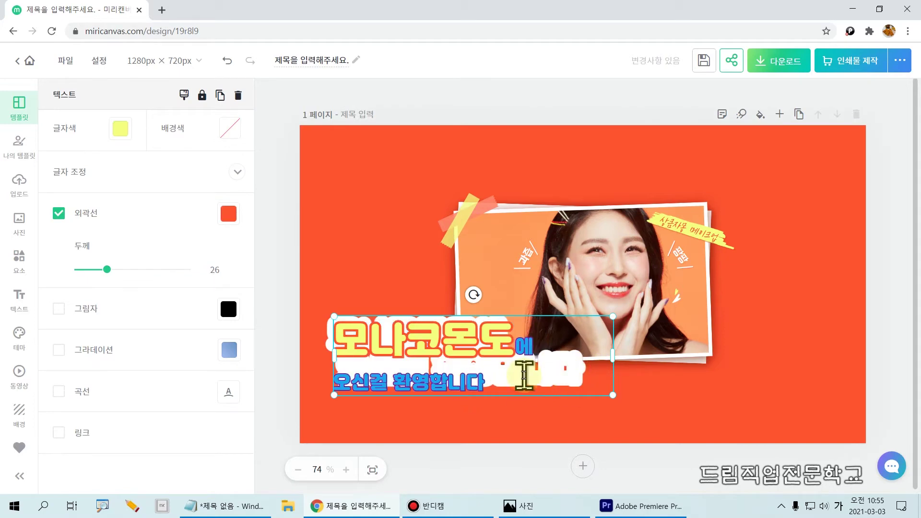
pyautogui.click(342, 217)
pyautogui.moveTo(360, 366); pyautogui.dragTo(369, 249)
# Try to fit the white outline layer to the title by narrowing its text box and trimming the end of its first line.
pyautogui.click(394, 371)
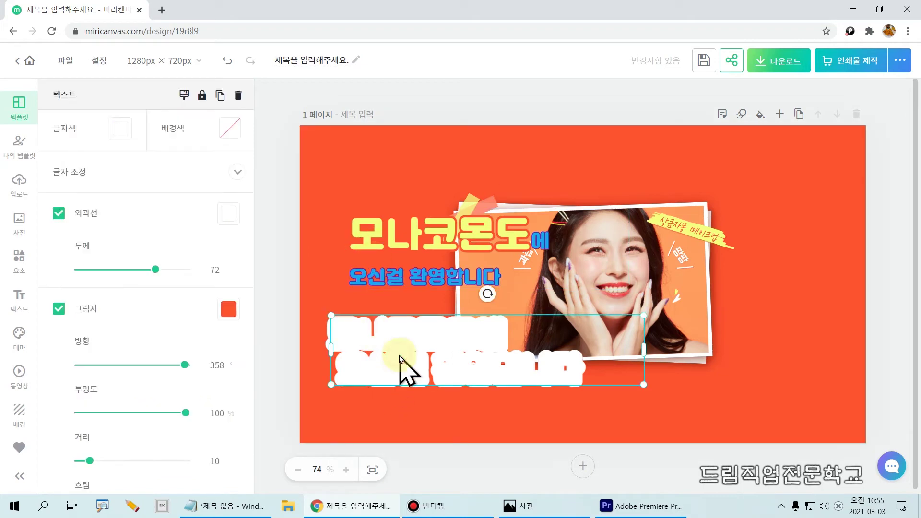
pyautogui.moveTo(643, 349); pyautogui.dragTo(609, 369)
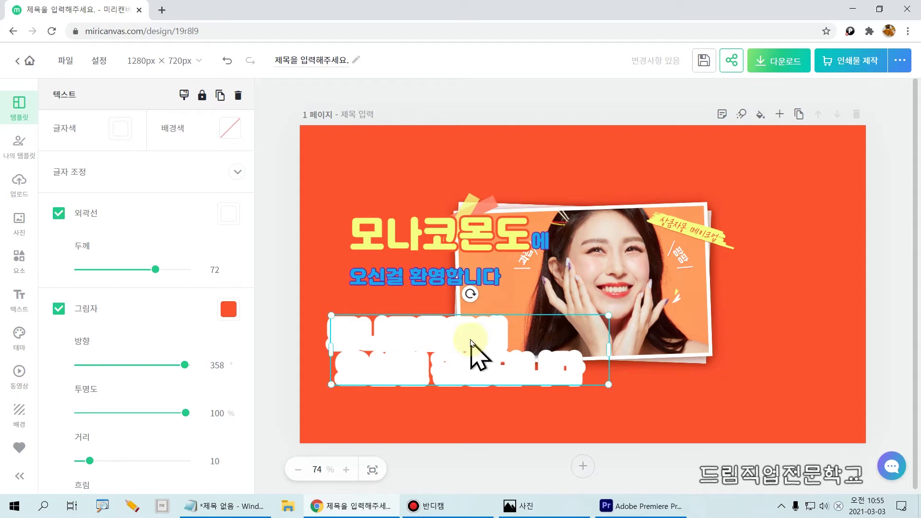
pyautogui.doubleClick(485, 334)
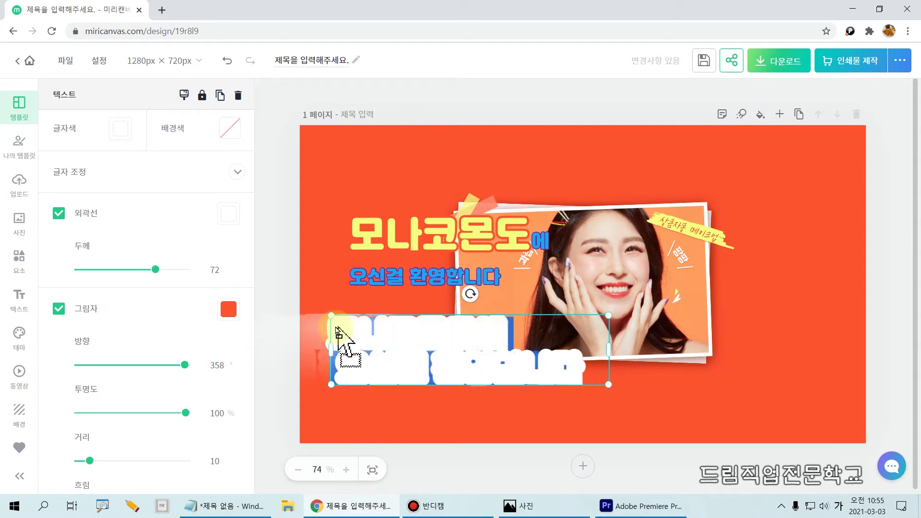
pyautogui.press('Escape')
pyautogui.moveTo(456, 329); pyautogui.dragTo(482, 334)
pyautogui.doubleClick(458, 329)
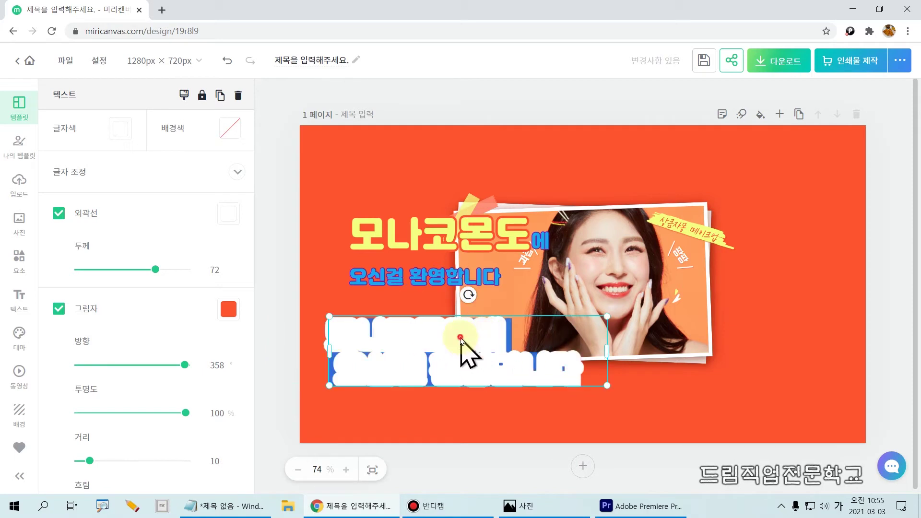
pyautogui.click(467, 334)
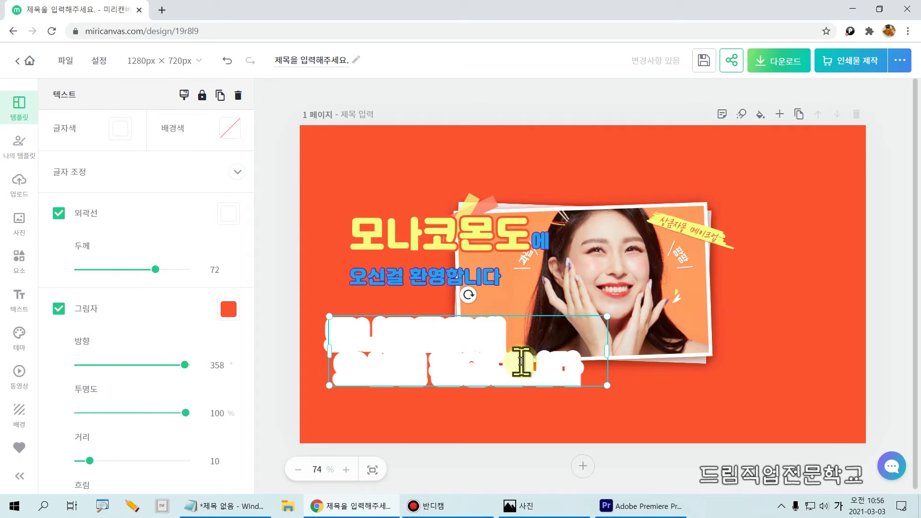
pyautogui.press('BackSpace')
pyautogui.press('BackSpace')
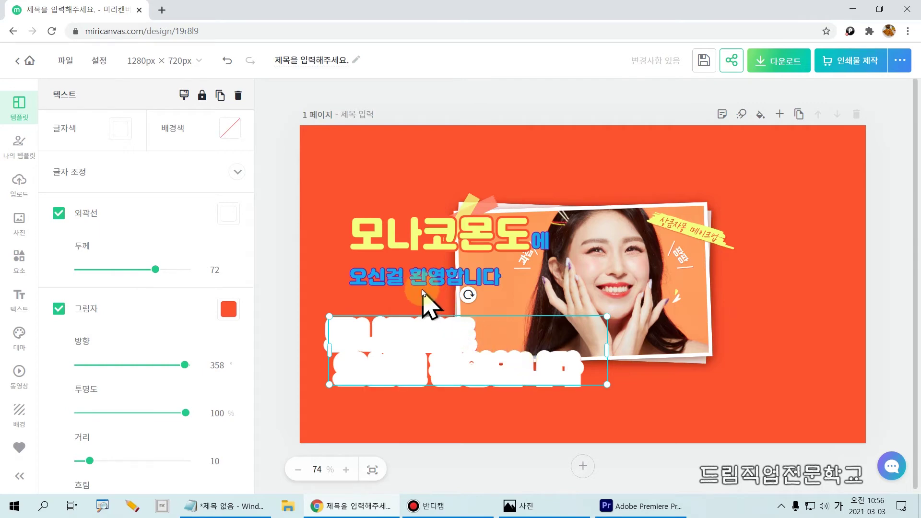
# Delete the white outline layer of the title from the page.
pyautogui.click(342, 417)
pyautogui.click(374, 371)
pyautogui.press('Delete')
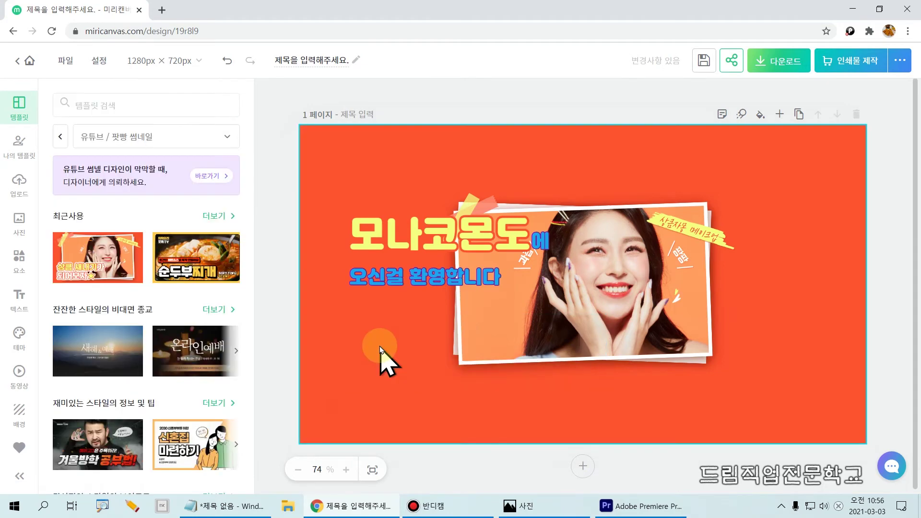
# Move the coloured title back to the lower left of the thumbnail, slightly overlapping the photo frame, and deselect it.
pyautogui.moveTo(404, 277); pyautogui.dragTo(381, 379)
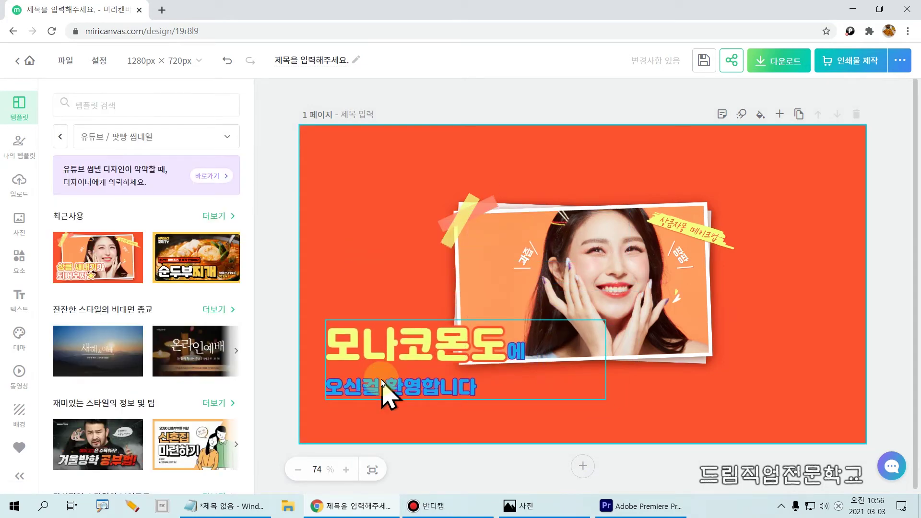
pyautogui.click(386, 390)
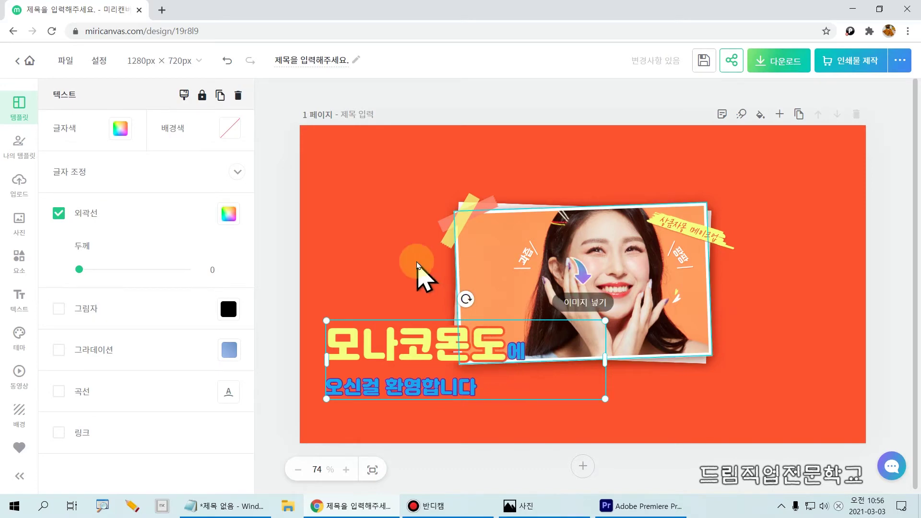
pyautogui.click(422, 277)
pyautogui.moveTo(412, 350); pyautogui.dragTo(412, 365)
pyautogui.click(394, 287)
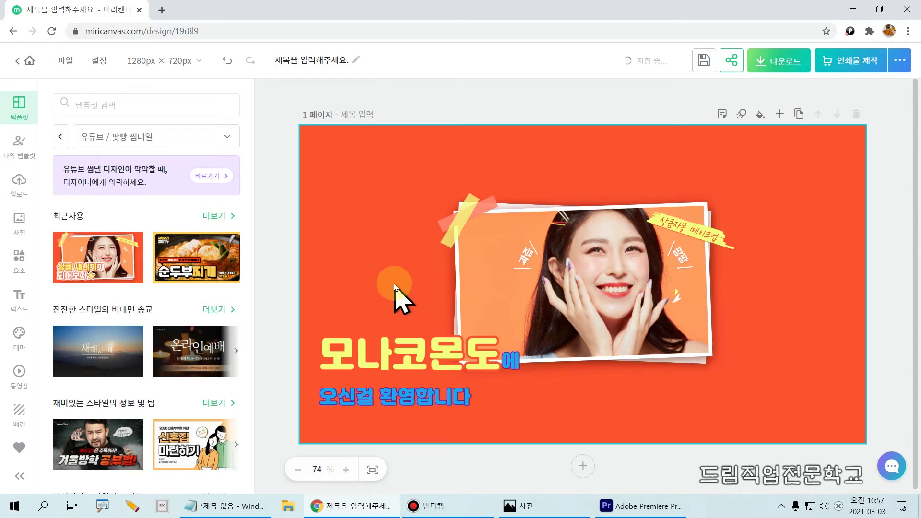
# Replace the woman's picture in the tilted frame with the recently used stock photo of the noodle dish on a yellow patterned plate.
pyautogui.moveTo(447, 190)
pyautogui.mouseDown()
pyautogui.moveTo(461, 283)
pyautogui.moveTo(730, 370)
pyautogui.mouseUp()
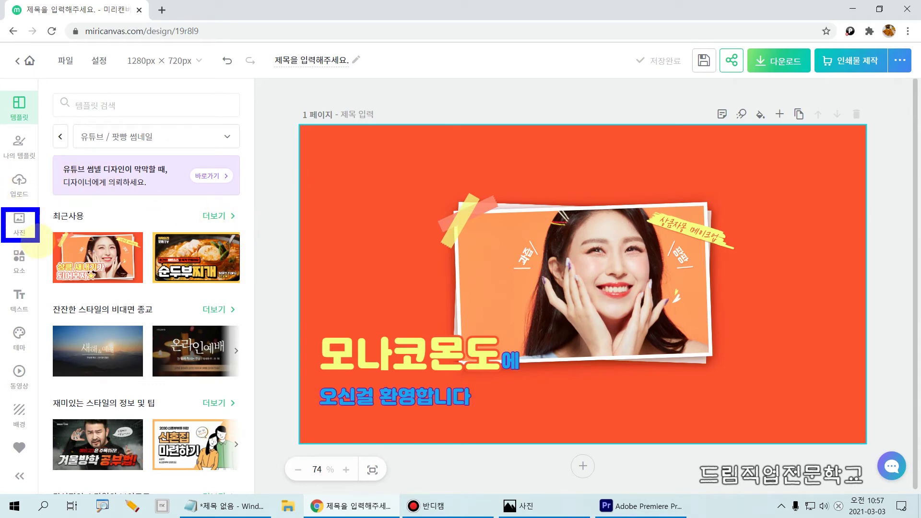
pyautogui.click(19, 222)
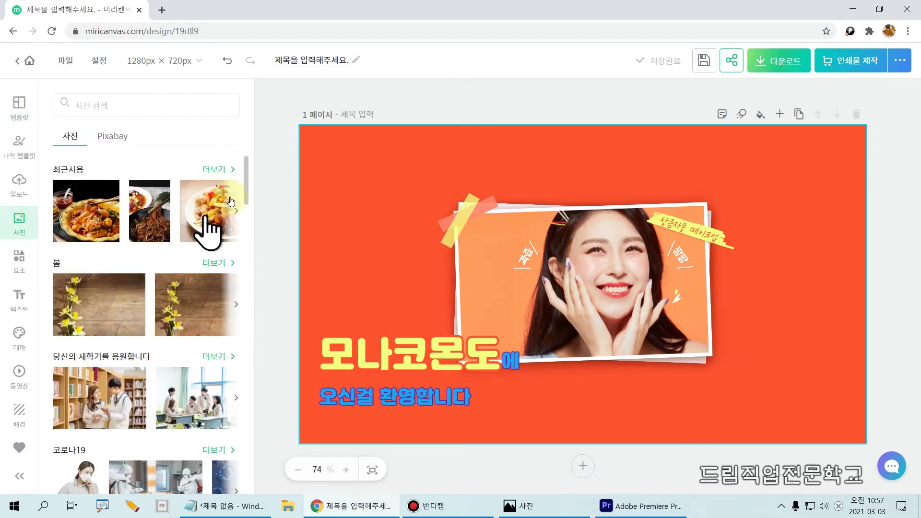
pyautogui.moveTo(246, 195); pyautogui.dragTo(242, 436)
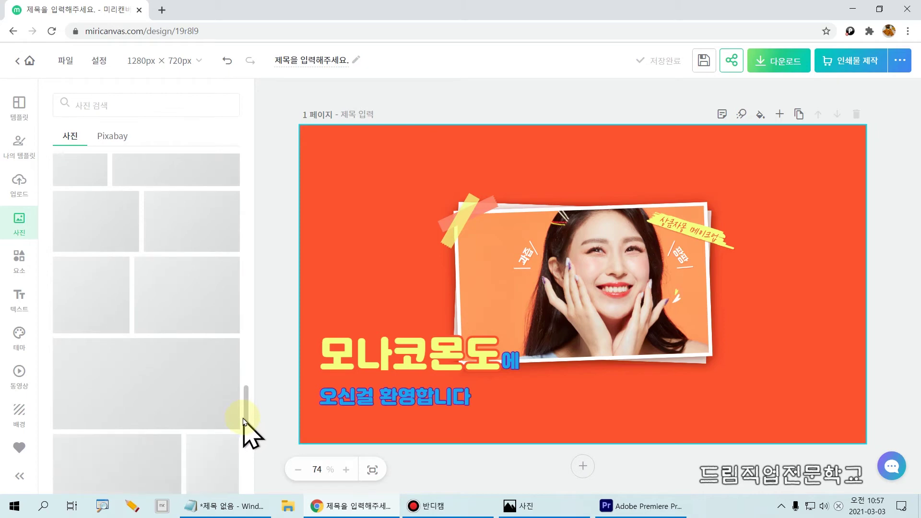
pyautogui.moveTo(247, 431); pyautogui.dragTo(267, 314)
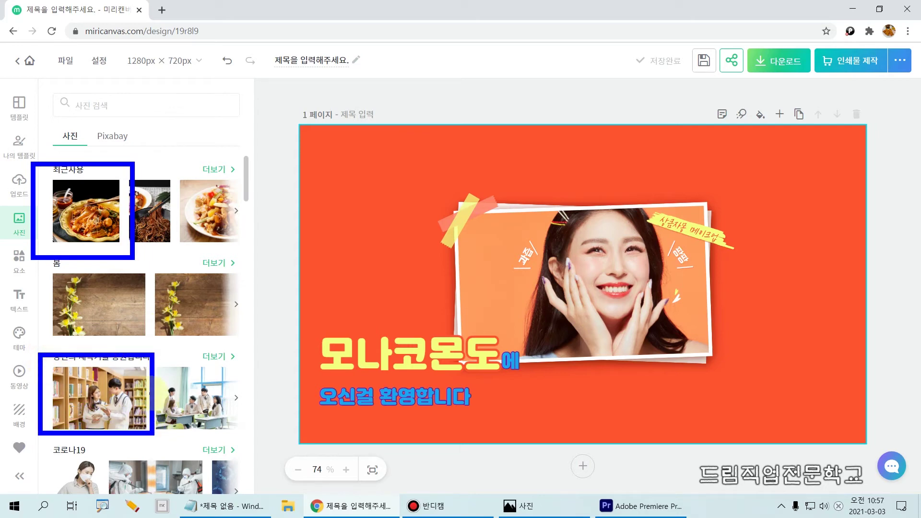
pyautogui.moveTo(115, 228); pyautogui.dragTo(609, 267)
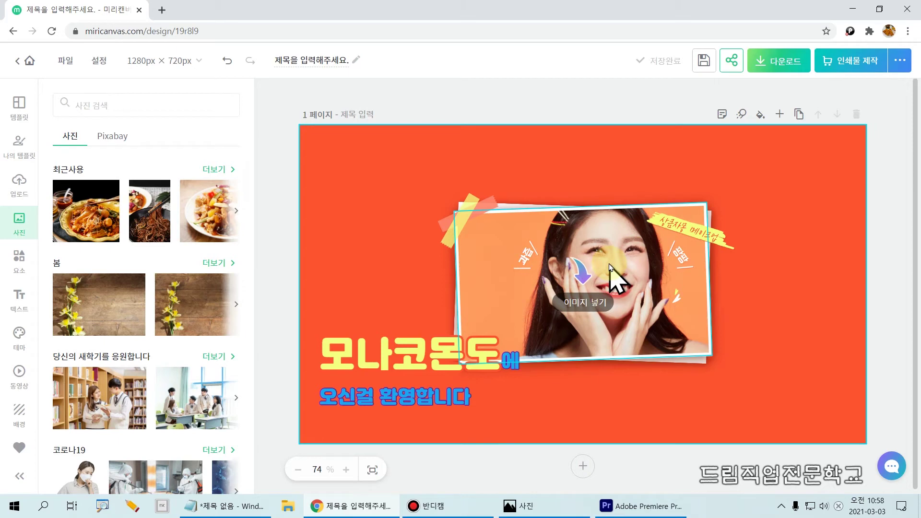
pyautogui.moveTo(609, 267); pyautogui.dragTo(117, 312)
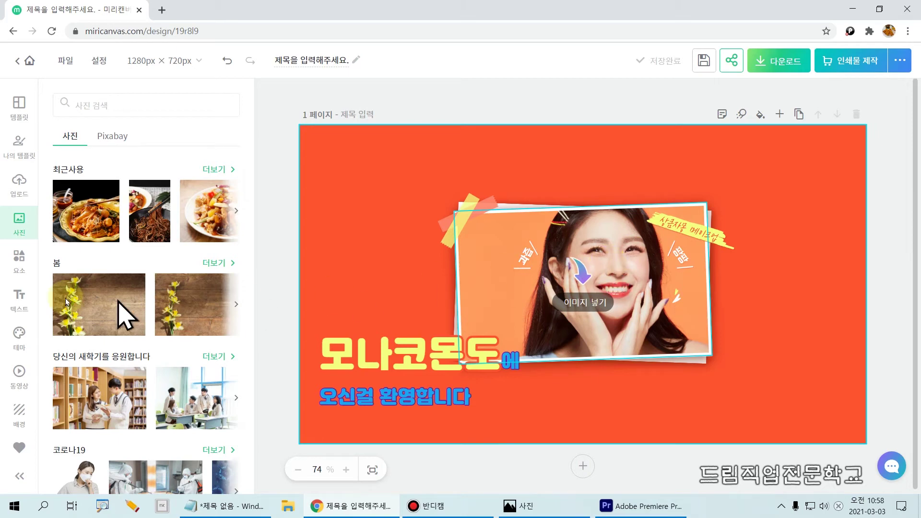
pyautogui.moveTo(68, 225); pyautogui.dragTo(524, 271)
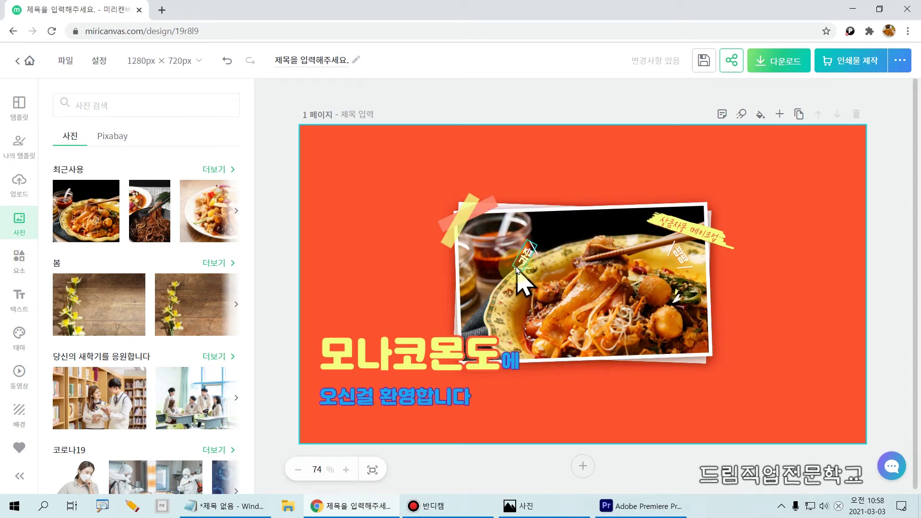
pyautogui.moveTo(45, 164); pyautogui.dragTo(139, 257)
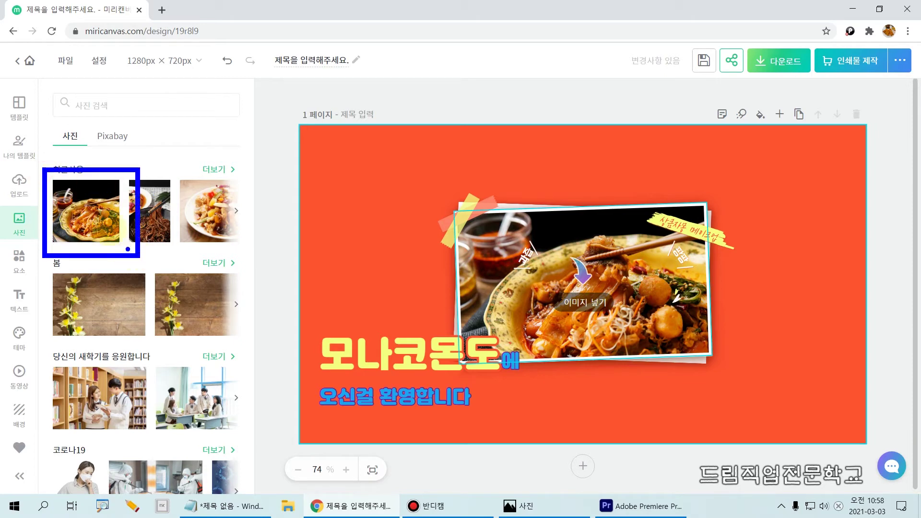
# Delete the two small white caption texts and their accent lines from the upper part of the framed noodle photo.
pyautogui.moveTo(548, 272); pyautogui.dragTo(116, 222)
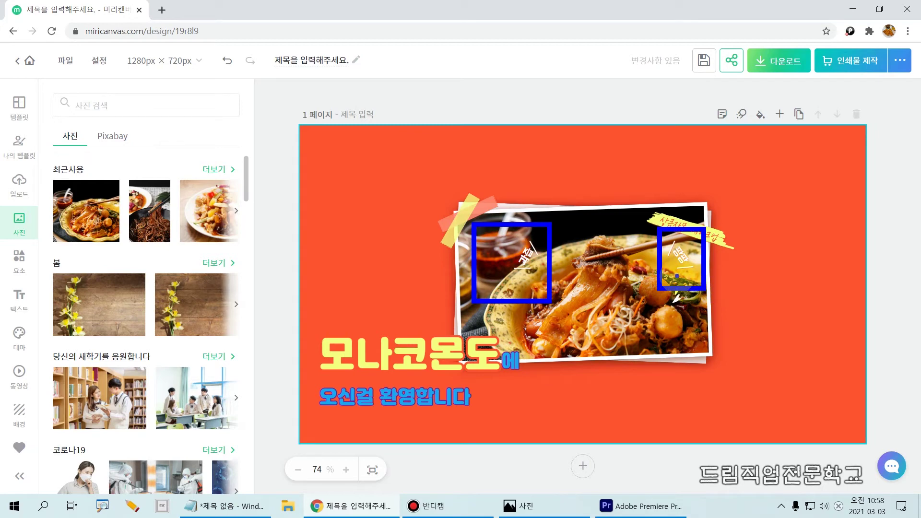
pyautogui.click(529, 261)
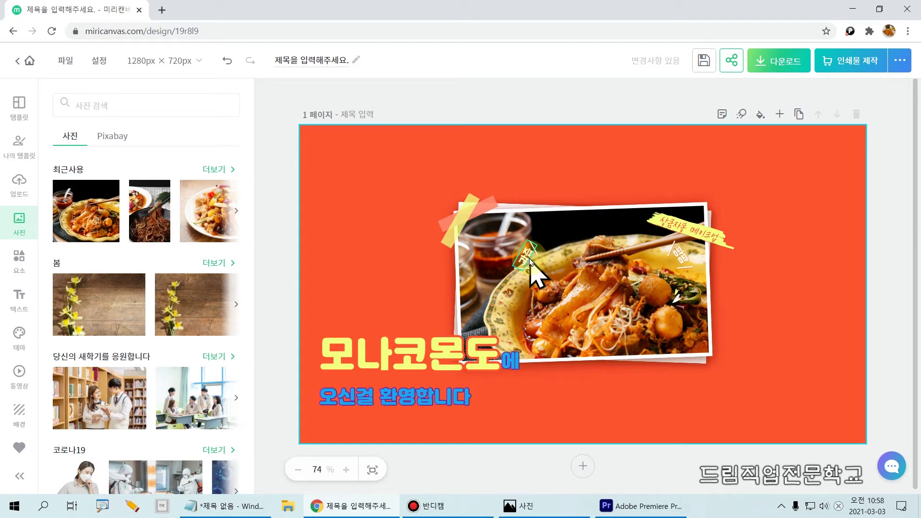
pyautogui.click(529, 261)
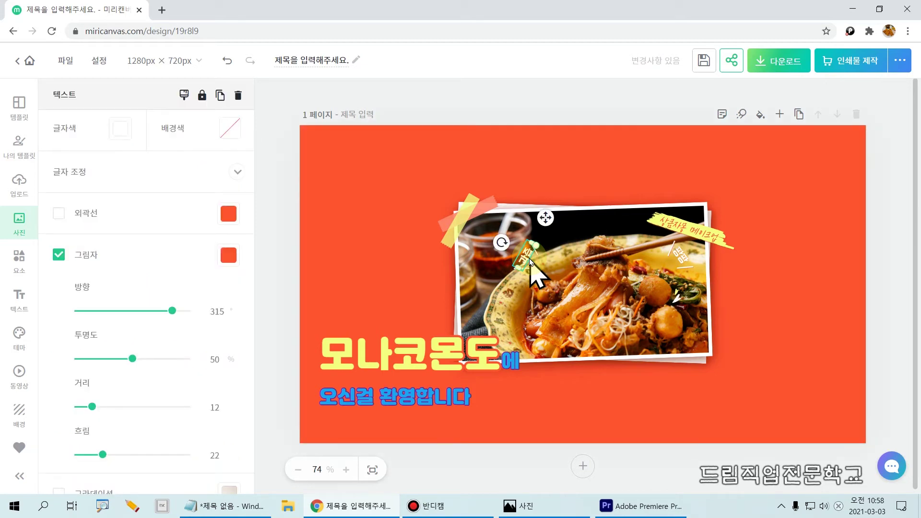
pyautogui.press('Delete')
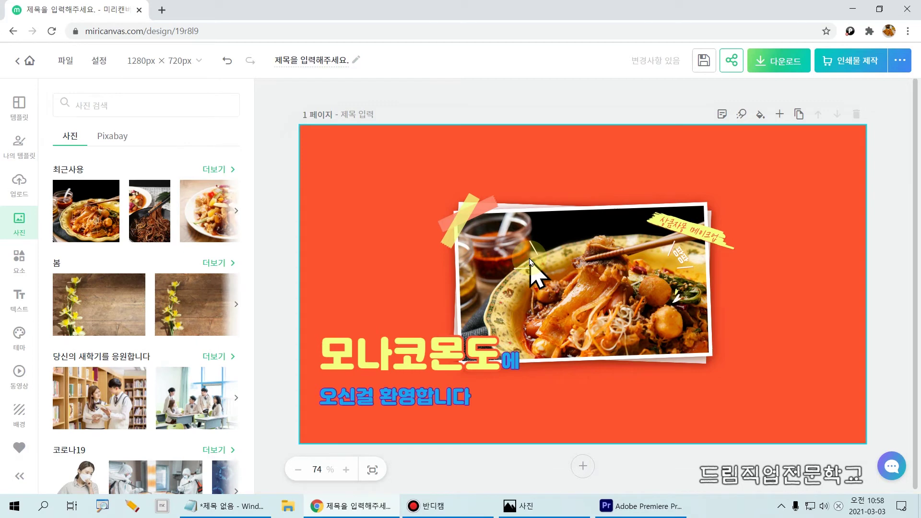
pyautogui.click(681, 255)
pyautogui.press('Delete')
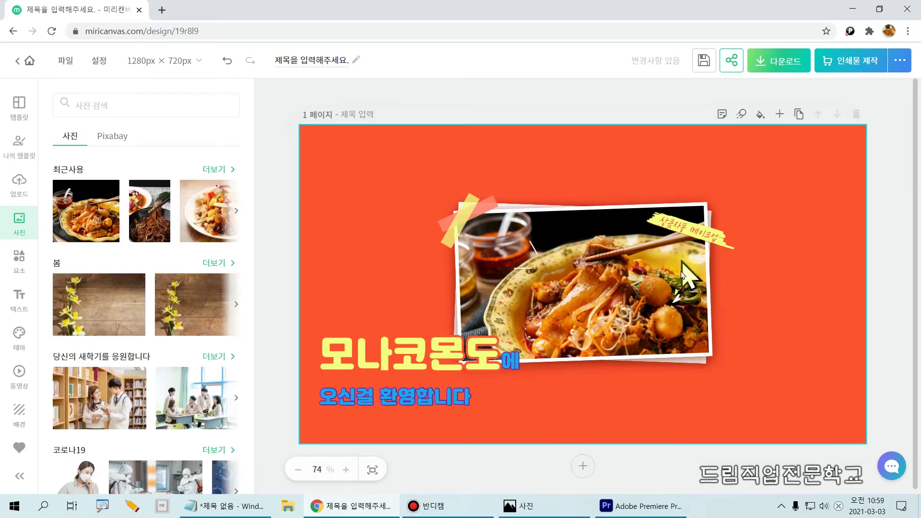
pyautogui.click(541, 263)
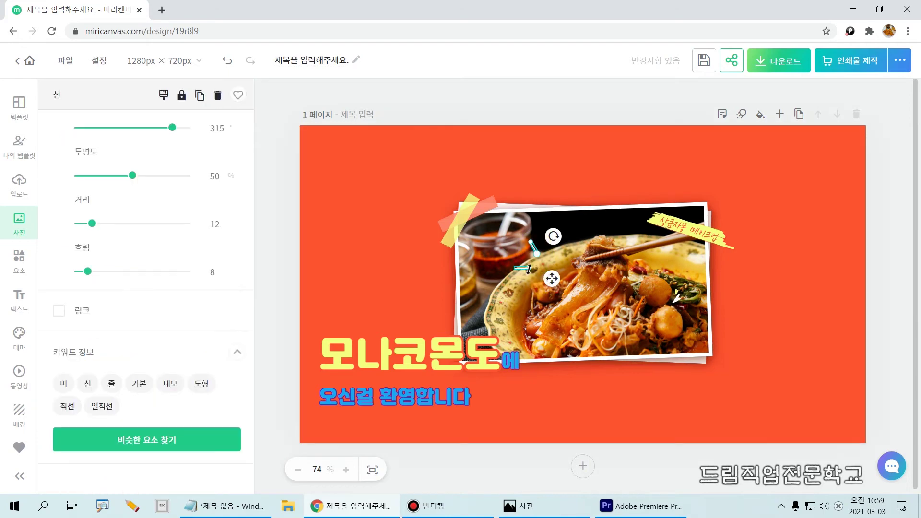
pyautogui.press('Delete')
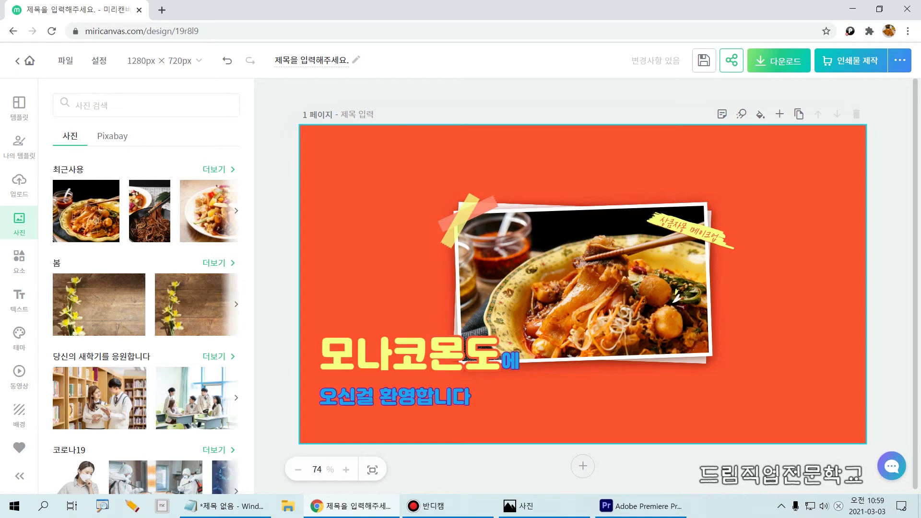
# Try to enlarge the photo frame together with its tape strips and yellow label to about 882 × 502 px, and undo the resize.
pyautogui.click(501, 263)
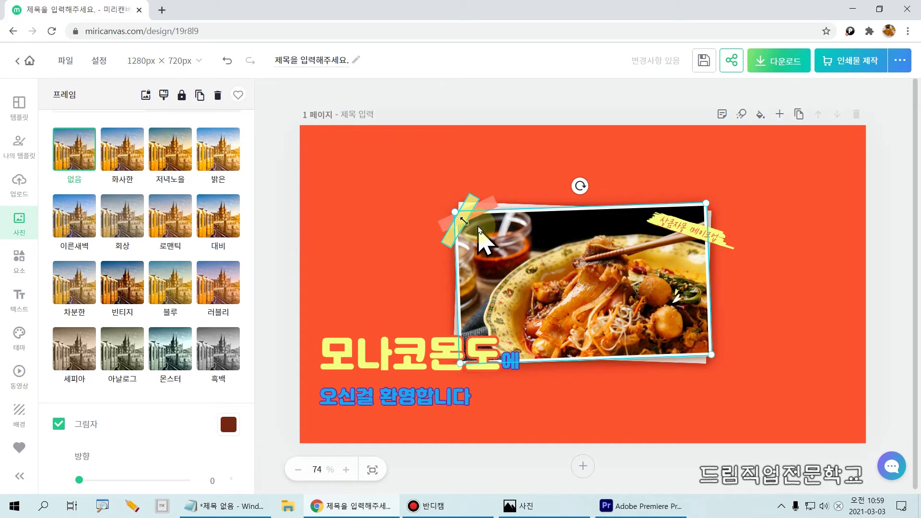
pyautogui.press('Escape')
pyautogui.moveTo(752, 174); pyautogui.dragTo(446, 267)
pyautogui.moveTo(437, 194); pyautogui.dragTo(335, 184)
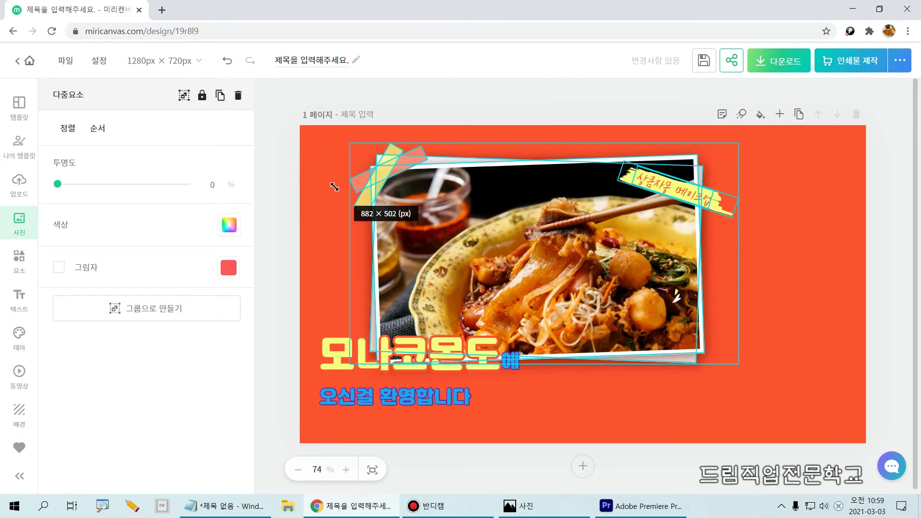
pyautogui.hotkey('ctrl', 'z')
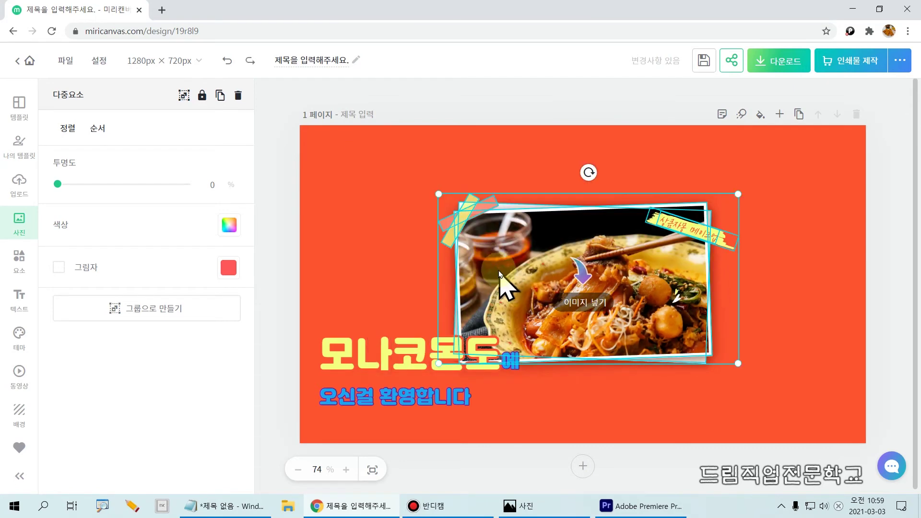
pyautogui.click(809, 199)
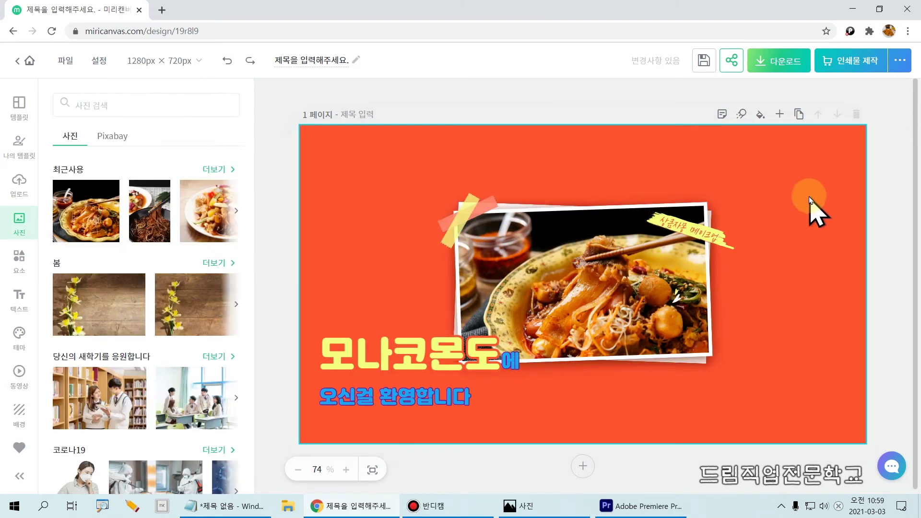
# Try to enlarge only the tilted photo frame towards the page's upper left corner, and undo the resize.
pyautogui.click(646, 277)
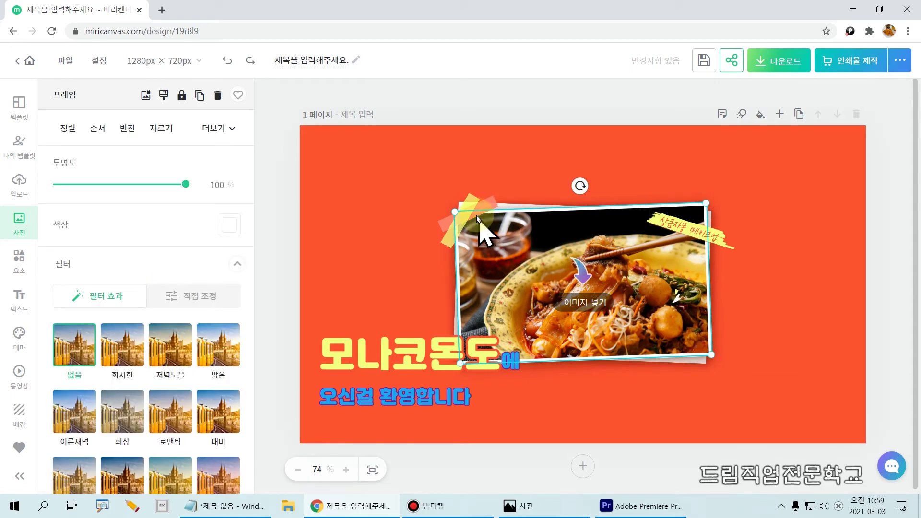
pyautogui.moveTo(452, 211); pyautogui.dragTo(357, 157)
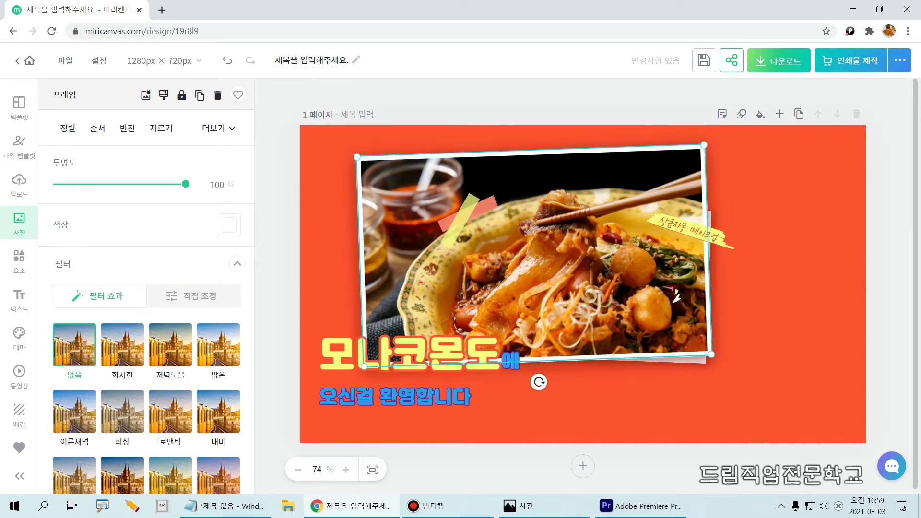
pyautogui.hotkey('ctrl', 'z')
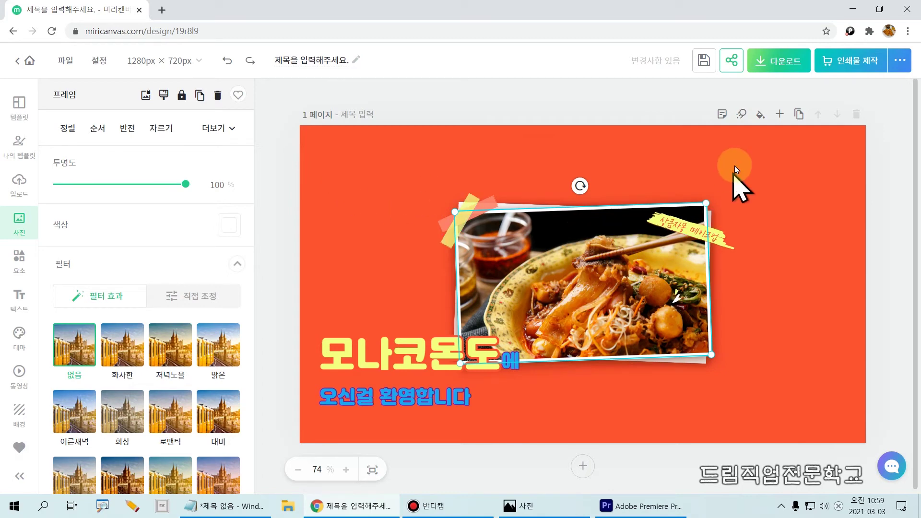
# Enlarge the photo frame together with its tape strips and yellow label to nearly fill the page, and shift the whole selection slightly up and left.
pyautogui.moveTo(769, 178)
pyautogui.mouseDown()
pyautogui.moveTo(604, 254)
pyautogui.moveTo(434, 274)
pyautogui.moveTo(410, 290)
pyautogui.mouseUp()
pyautogui.moveTo(468, 214)
pyautogui.mouseDown()
pyautogui.moveTo(456, 234)
pyautogui.moveTo(455, 211)
pyautogui.moveTo(475, 238)
pyautogui.mouseUp()
pyautogui.moveTo(693, 203)
pyautogui.mouseDown()
pyautogui.moveTo(722, 223)
pyautogui.moveTo(695, 230)
pyautogui.mouseUp()
pyautogui.click(747, 193)
pyautogui.moveTo(746, 193); pyautogui.dragTo(451, 302)
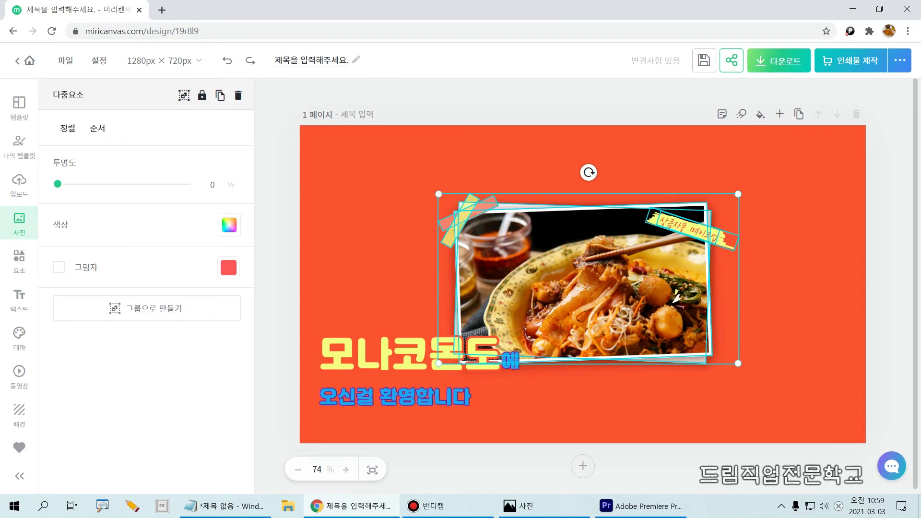
pyautogui.moveTo(438, 192); pyautogui.dragTo(351, 143)
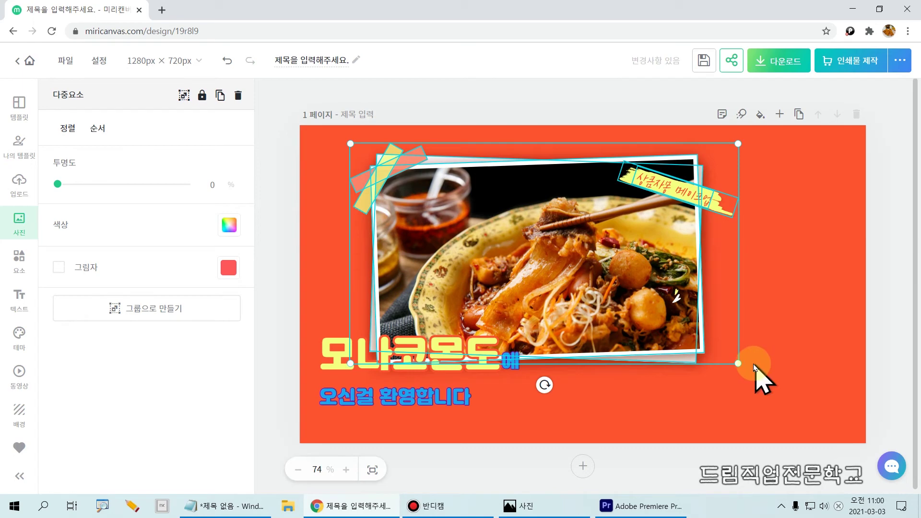
pyautogui.moveTo(737, 363); pyautogui.dragTo(864, 435)
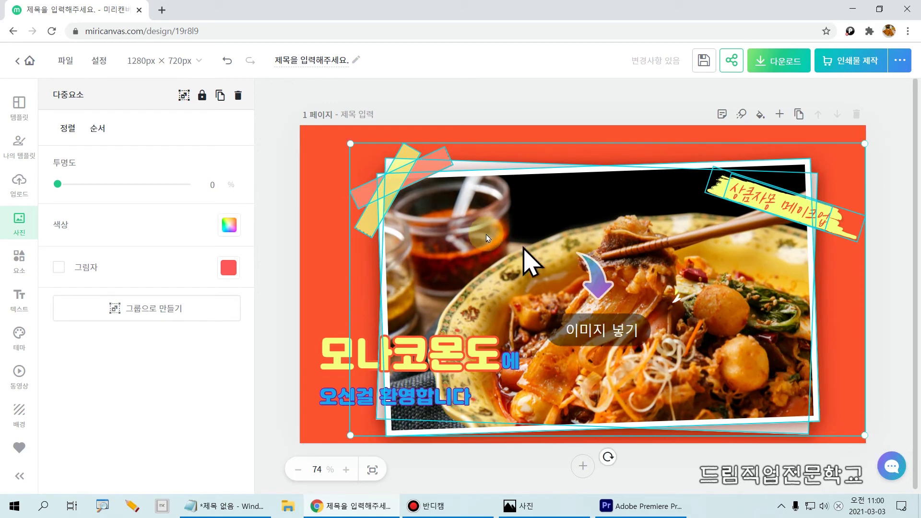
pyautogui.moveTo(455, 236); pyautogui.dragTo(440, 218)
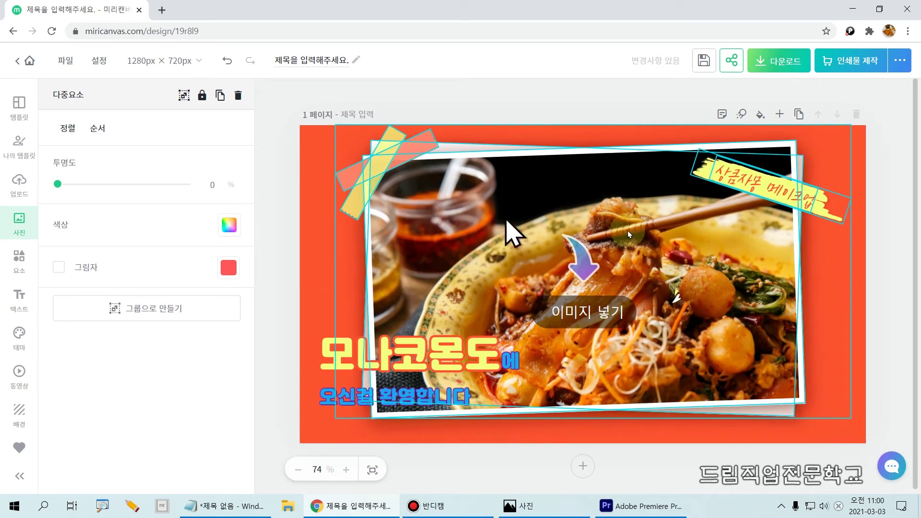
pyautogui.click(862, 302)
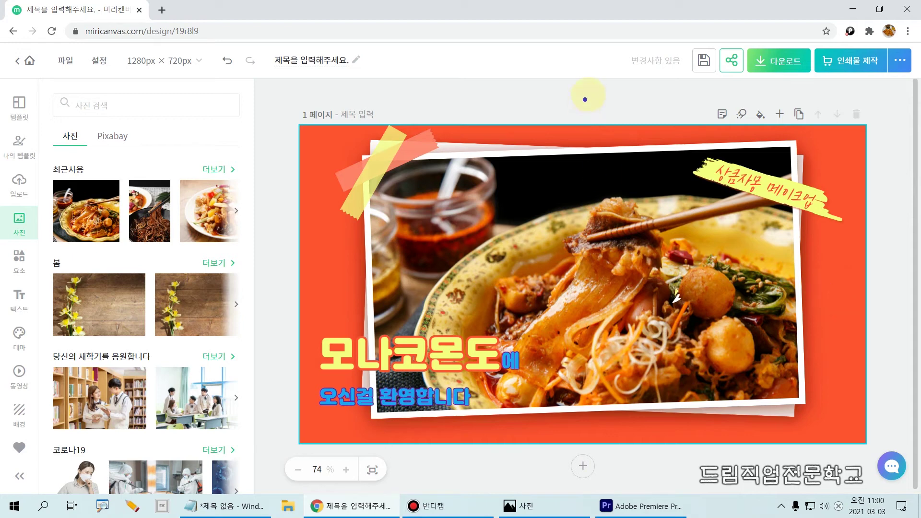
# Replace the text on the yellow brush-stroke label with 맛있는짬뽕만들기 and deselect it.
pyautogui.moveTo(661, 108)
pyautogui.mouseDown()
pyautogui.moveTo(706, 157)
pyautogui.moveTo(862, 233)
pyautogui.mouseUp()
pyautogui.moveTo(725, 173); pyautogui.dragTo(803, 197)
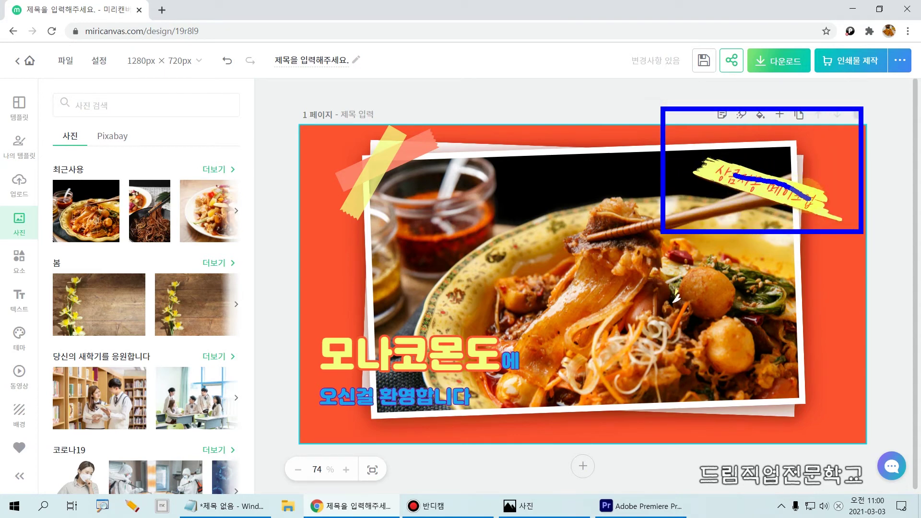
pyautogui.press('Escape')
pyautogui.click(812, 204)
pyautogui.click(597, 336)
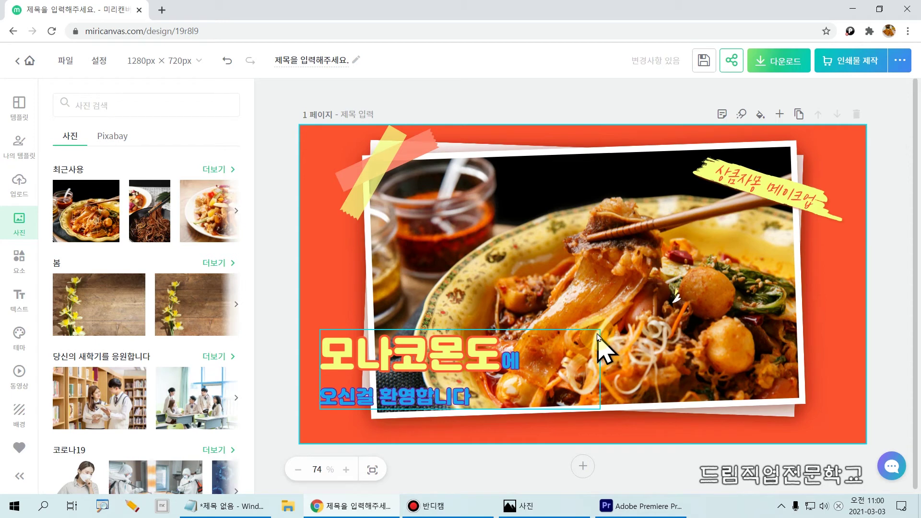
pyautogui.click(732, 181)
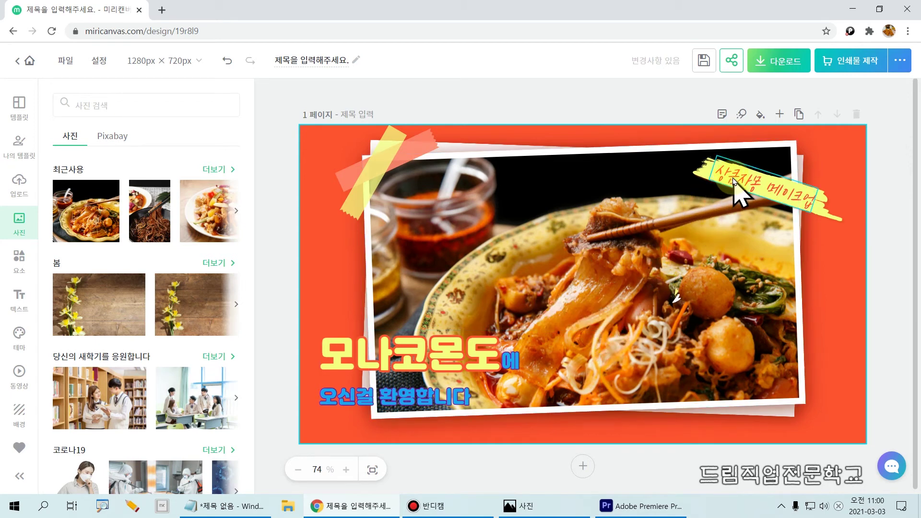
pyautogui.doubleClick(733, 180)
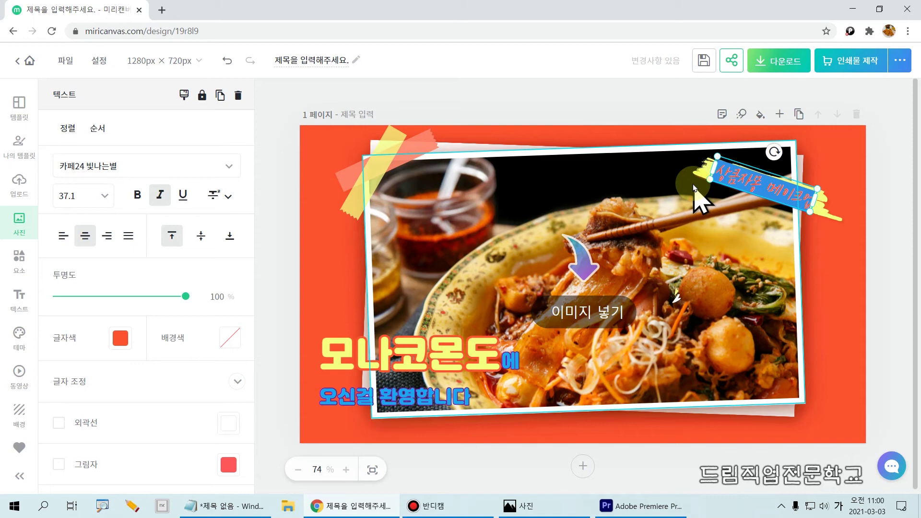
pyautogui.write('맛이')
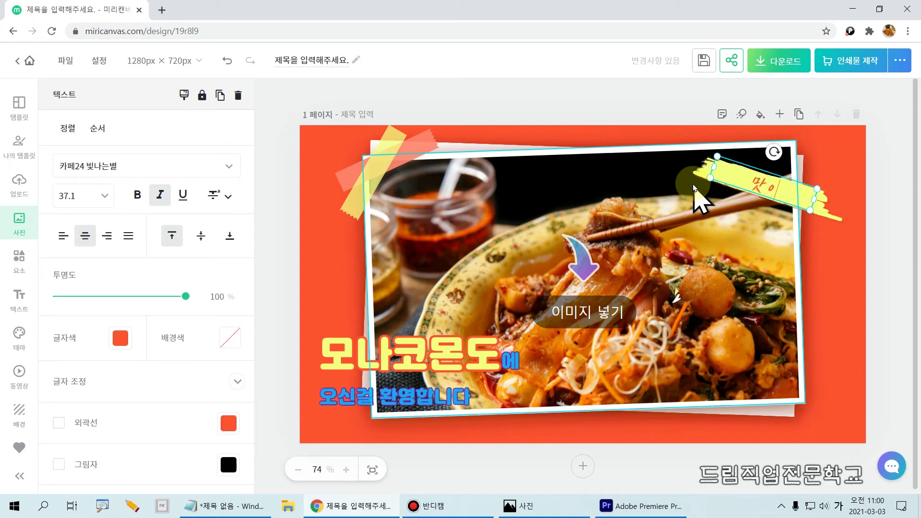
pyautogui.write('ㅆ는')
pyautogui.write('짬')
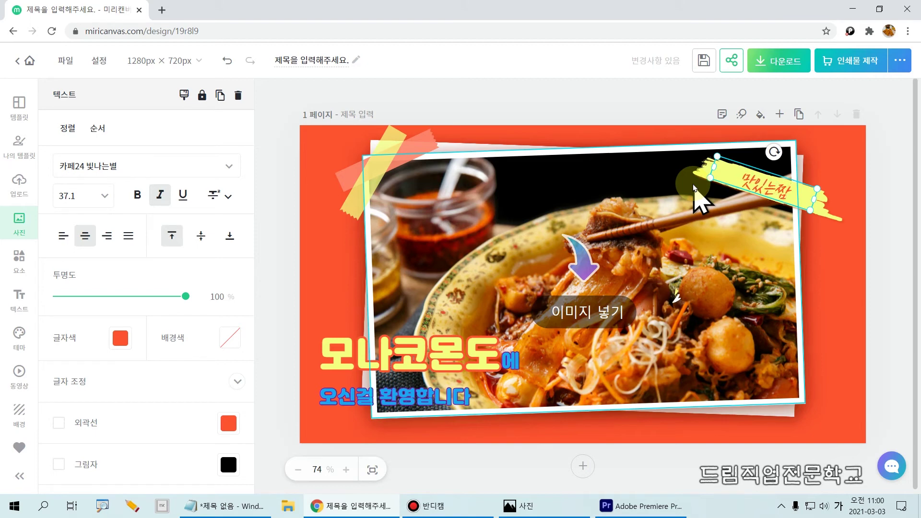
pyautogui.write('뽕만두ㄹ기')
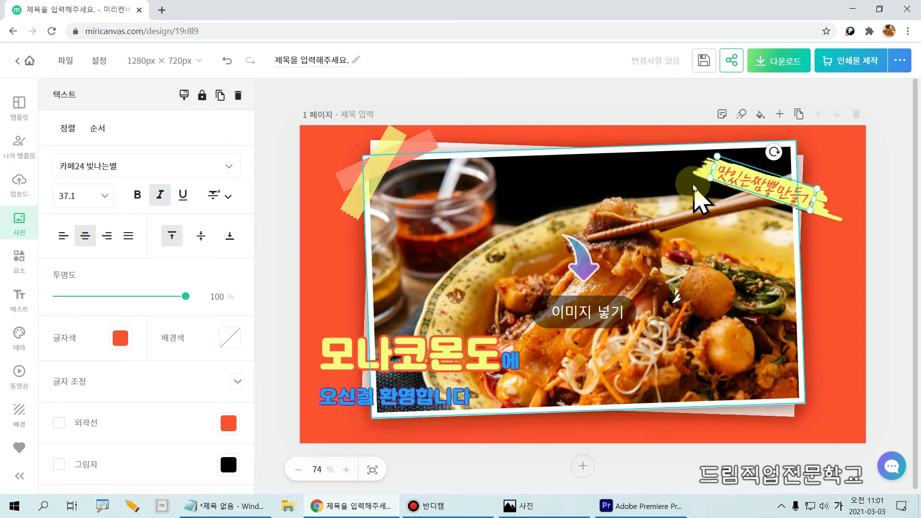
pyautogui.click(602, 106)
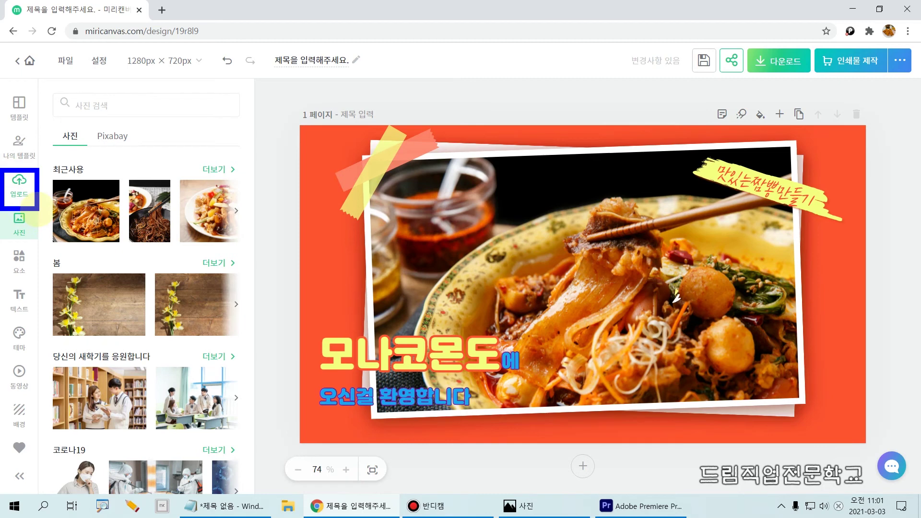
# Upload 마스크애니메이션.jpg from the 모나코몬도 folder and place it in the tilted frame instead of the noodle photo.
pyautogui.click(20, 192)
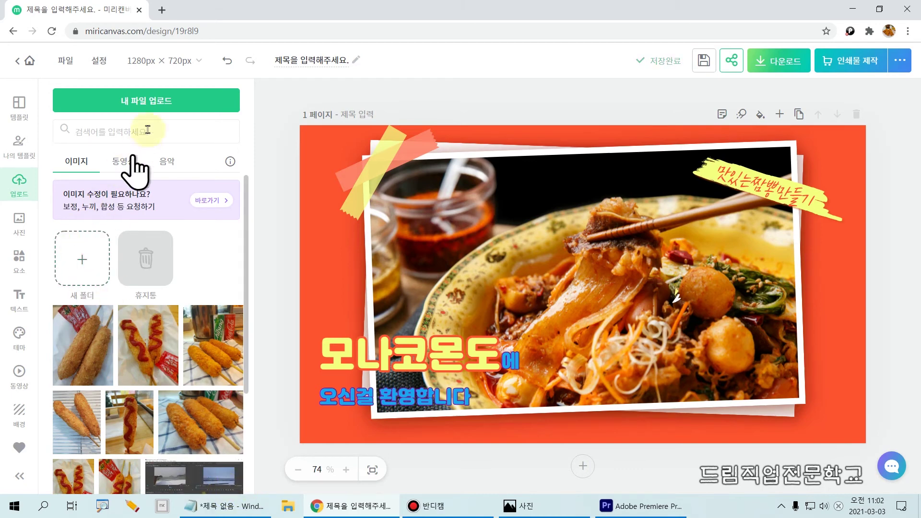
pyautogui.moveTo(98, 86)
pyautogui.mouseDown()
pyautogui.moveTo(106, 102)
pyautogui.moveTo(195, 114)
pyautogui.mouseUp()
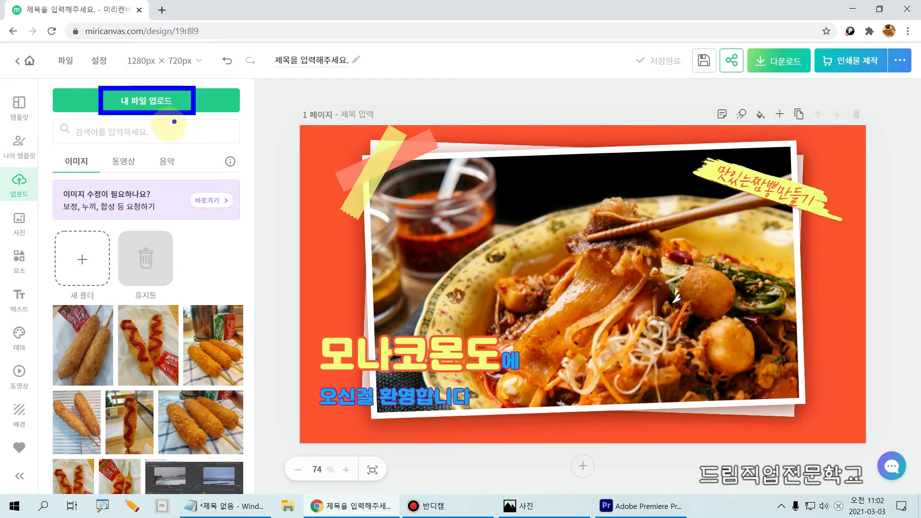
pyautogui.click(151, 107)
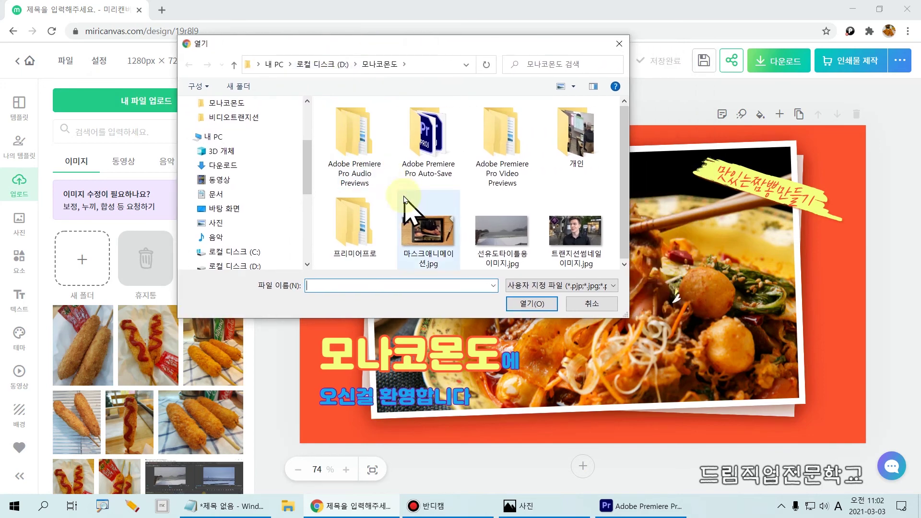
pyautogui.click(430, 239)
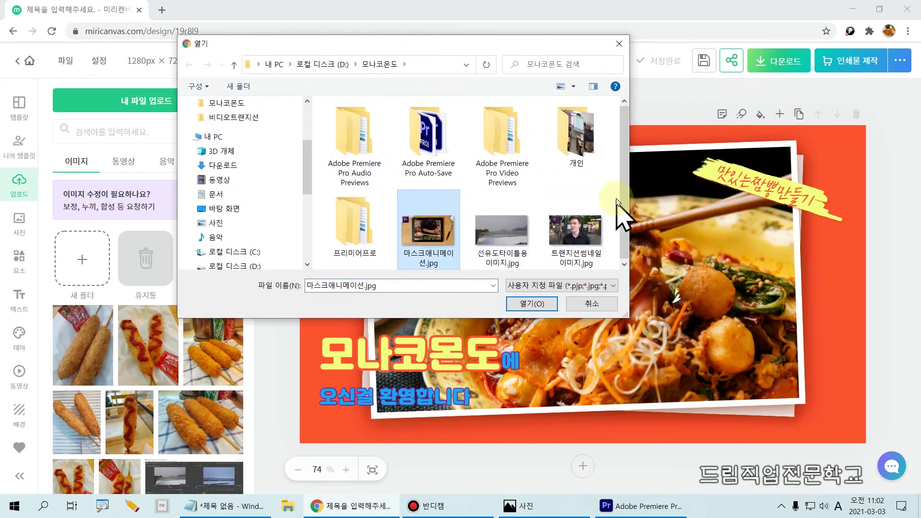
pyautogui.moveTo(622, 177); pyautogui.dragTo(625, 214)
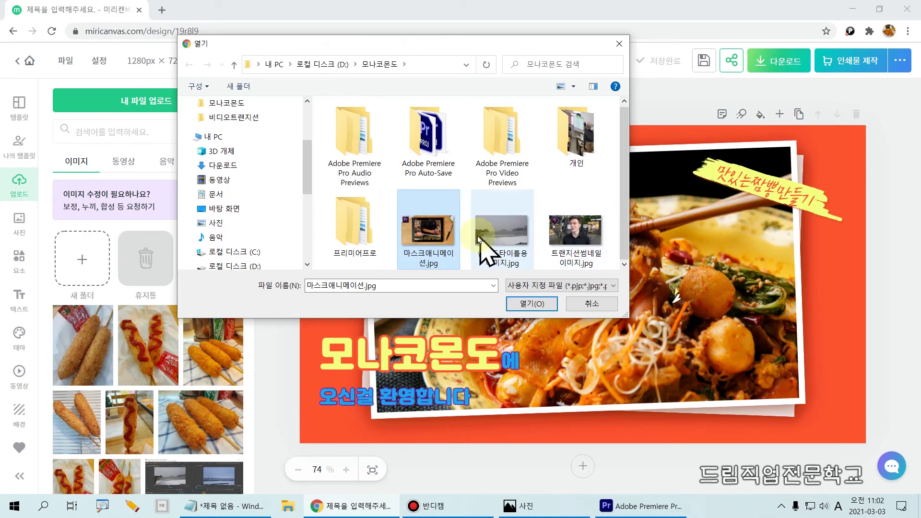
pyautogui.moveTo(387, 192); pyautogui.dragTo(465, 275)
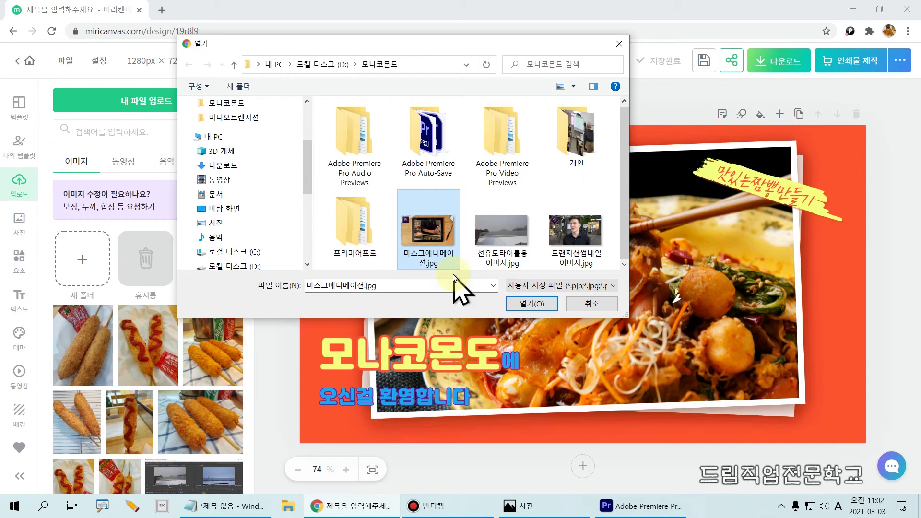
pyautogui.click(531, 304)
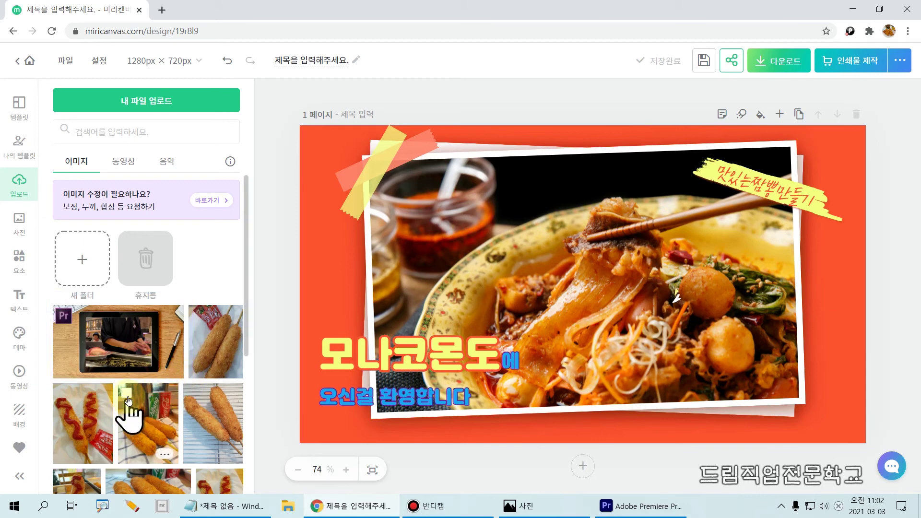
pyautogui.moveTo(137, 349); pyautogui.dragTo(582, 300)
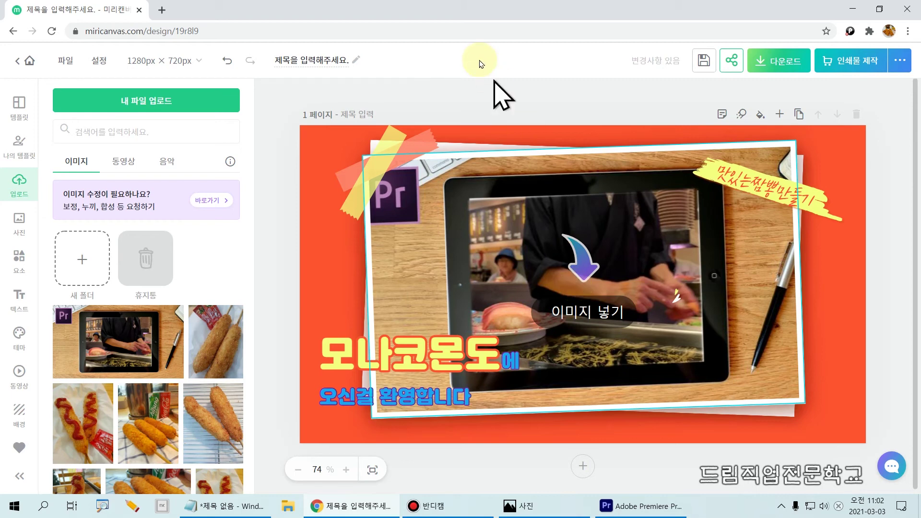
# Rename the design from its placeholder title to 맛있는짬뽕만들기 and save it.
pyautogui.click(485, 105)
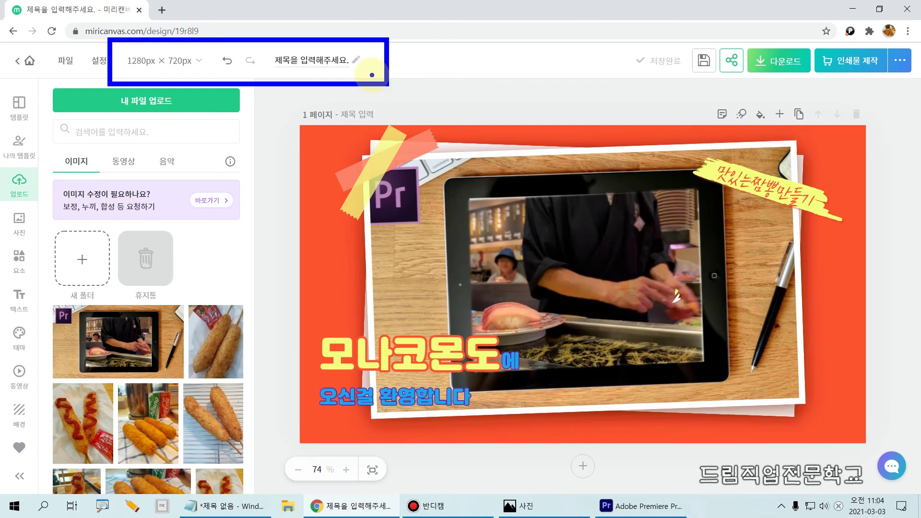
pyautogui.click(329, 59)
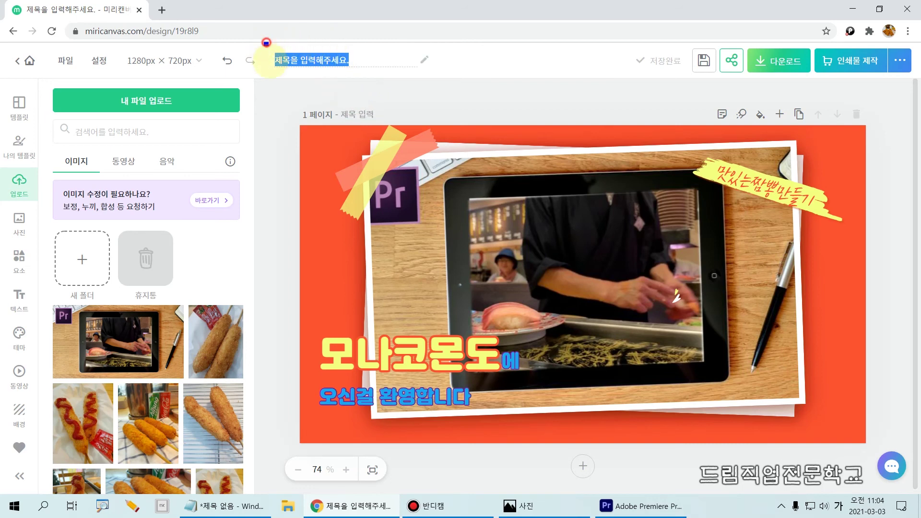
pyautogui.moveTo(267, 41); pyautogui.dragTo(419, 76)
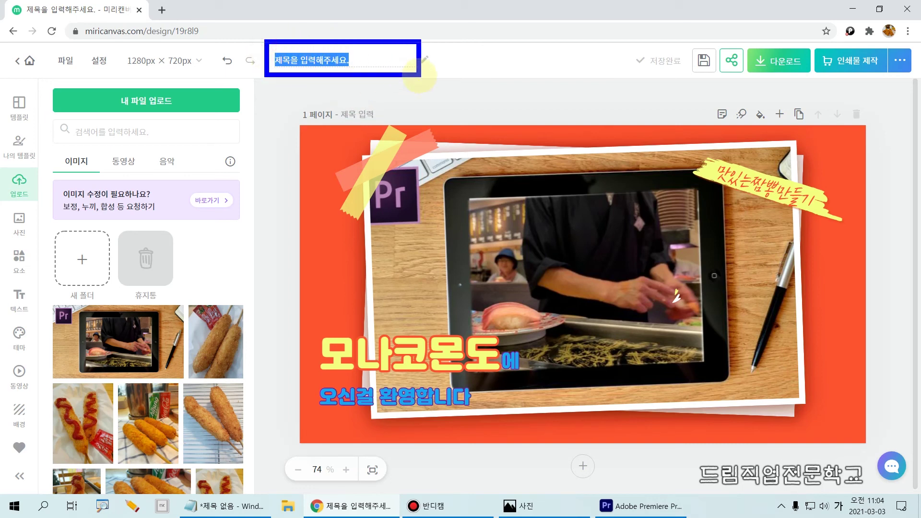
pyautogui.click(350, 58)
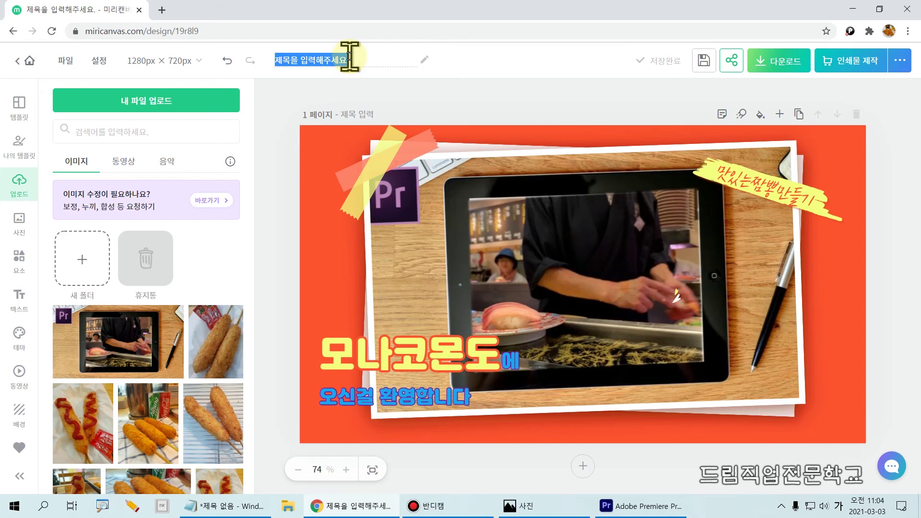
pyautogui.write('맛이')
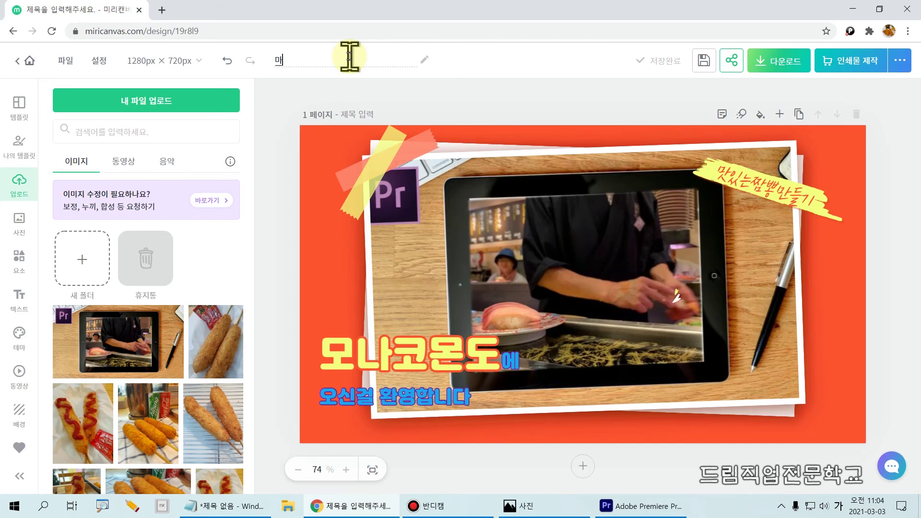
pyautogui.write('있는짬뽕만들기')
pyautogui.moveTo(261, 41); pyautogui.dragTo(354, 84)
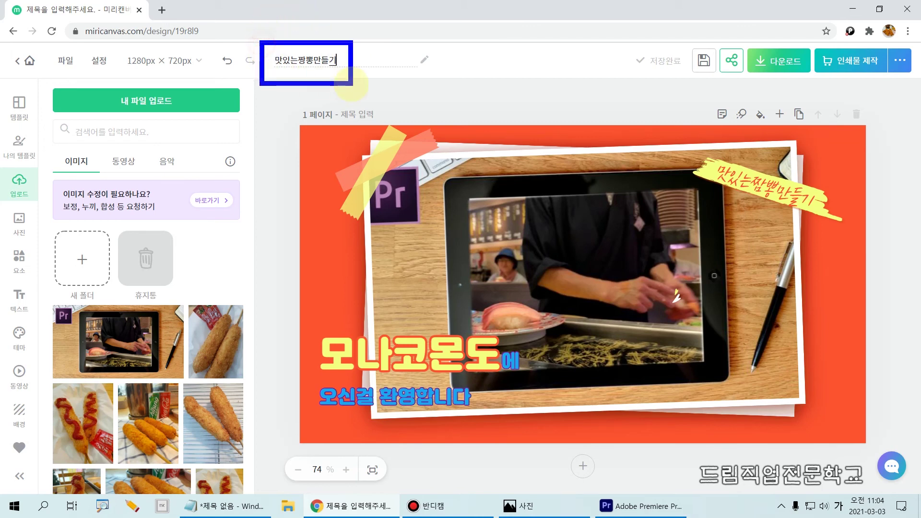
pyautogui.click(355, 84)
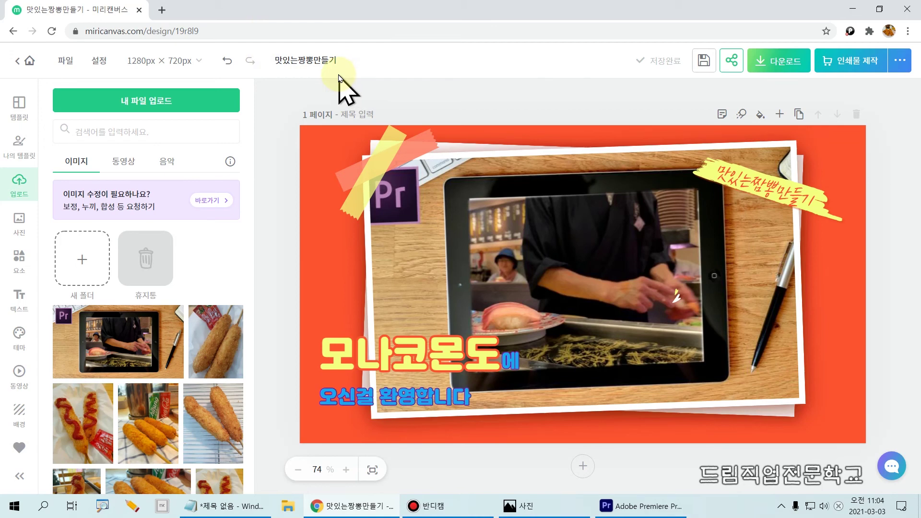
pyautogui.moveTo(686, 44); pyautogui.dragTo(721, 80)
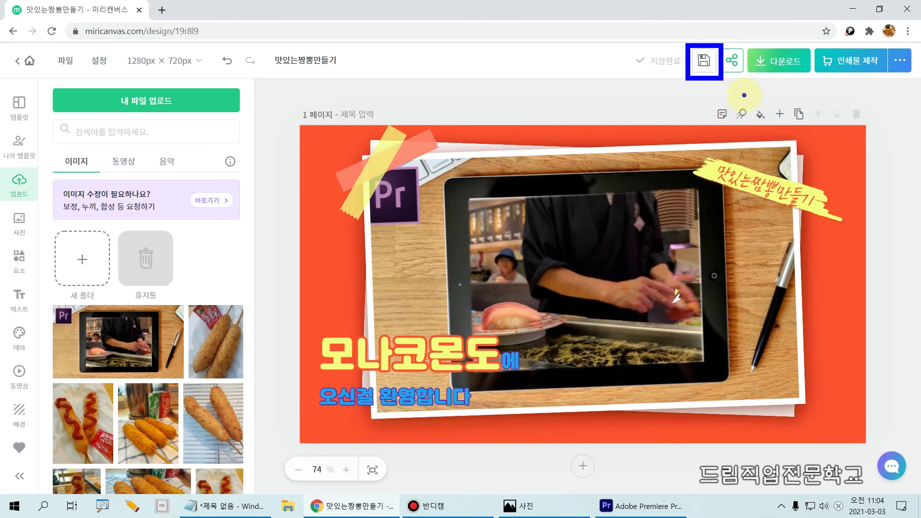
pyautogui.click(705, 61)
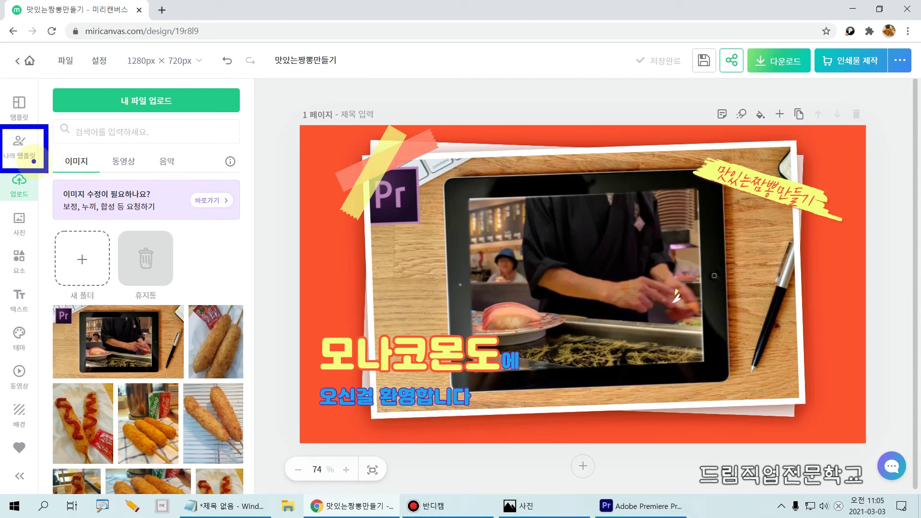
# Look through the saved design documents under 나의 템플릿, including the design being edited.
pyautogui.click(24, 153)
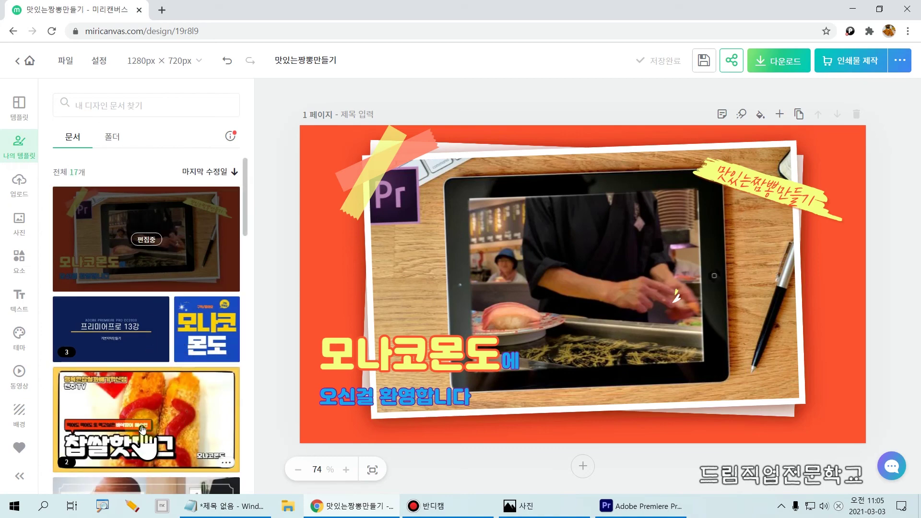
pyautogui.scroll(-2, 153, 407)
pyautogui.scroll(-10, 151, 403)
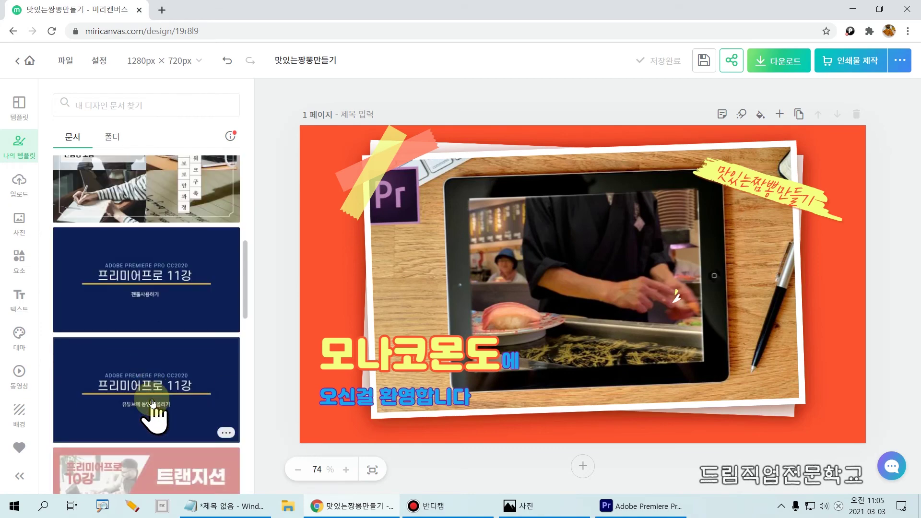
pyautogui.scroll(-3, 153, 403)
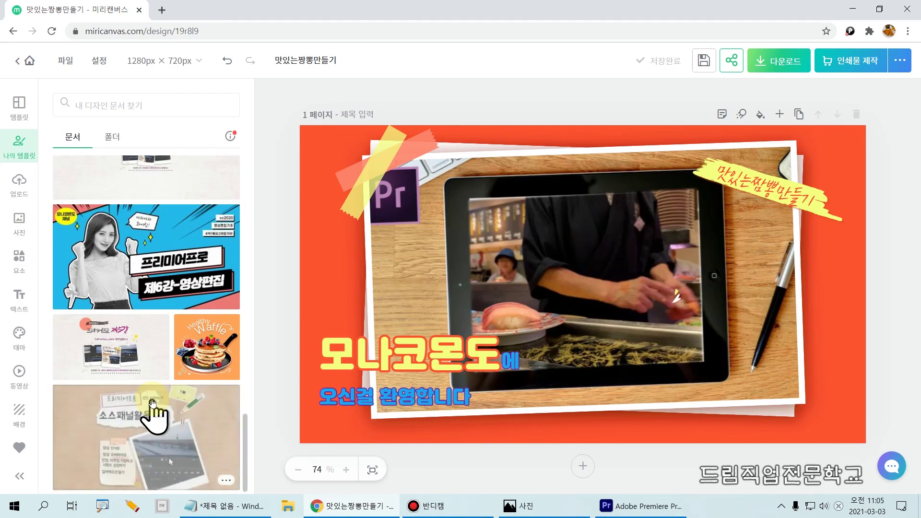
pyautogui.scroll(2, 153, 404)
pyautogui.scroll(15, 153, 403)
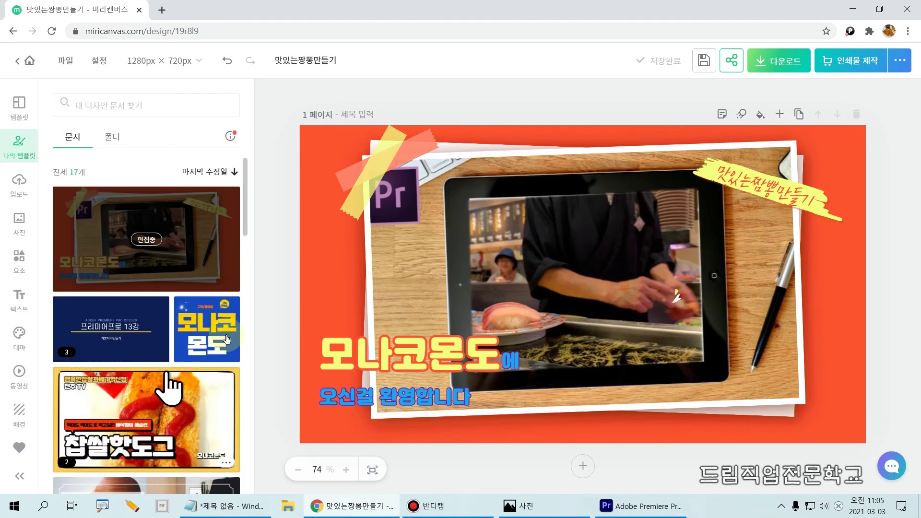
pyautogui.moveTo(679, 33); pyautogui.dragTo(723, 85)
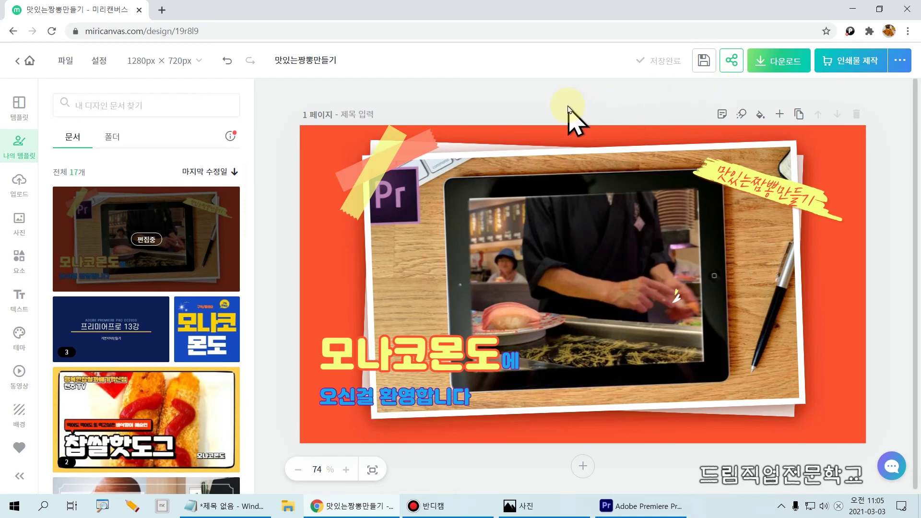
pyautogui.moveTo(6, 126); pyautogui.dragTo(48, 165)
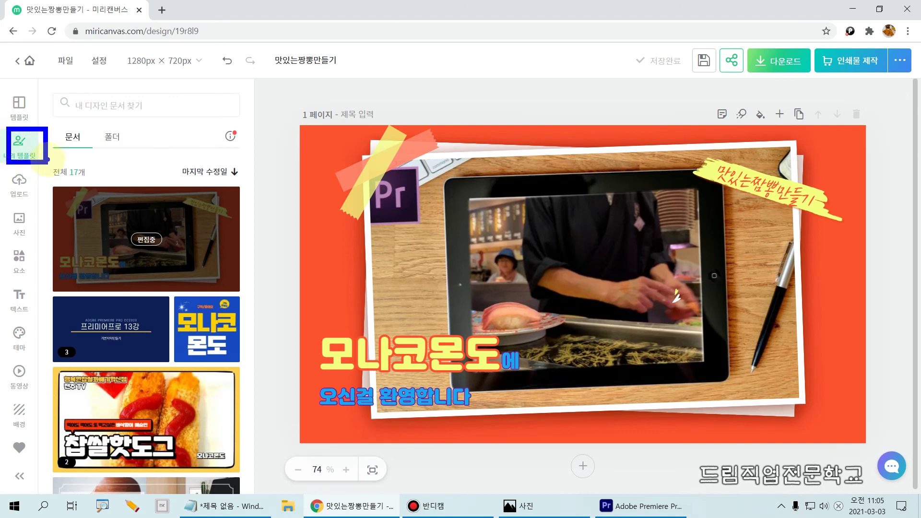
pyautogui.press('Escape')
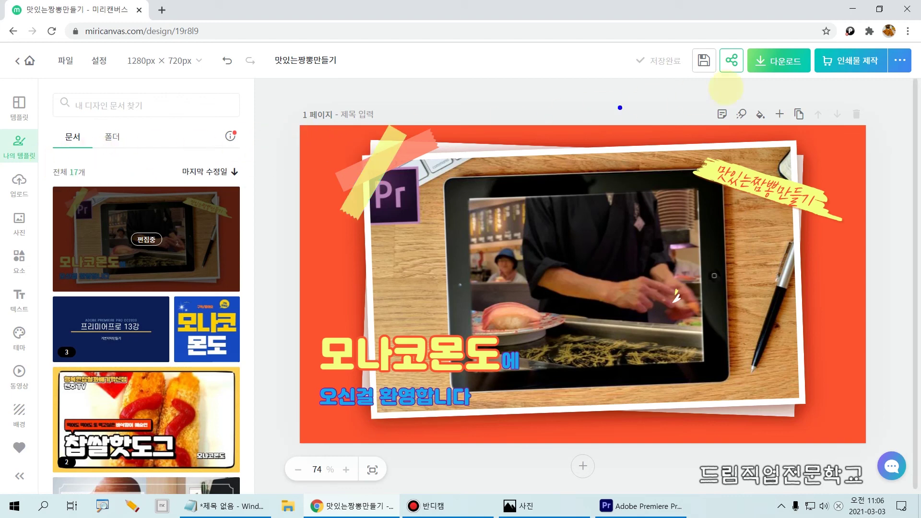
# Download the thumbnail for web use as a JPG with the 빠른 다운로드 option.
pyautogui.moveTo(742, 30)
pyautogui.mouseDown()
pyautogui.moveTo(841, 75)
pyautogui.moveTo(821, 84)
pyautogui.mouseUp()
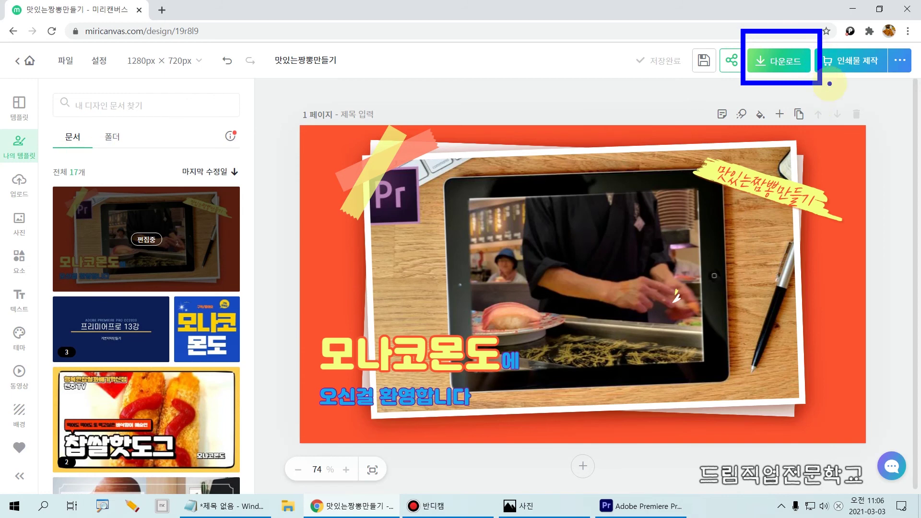
pyautogui.click(790, 68)
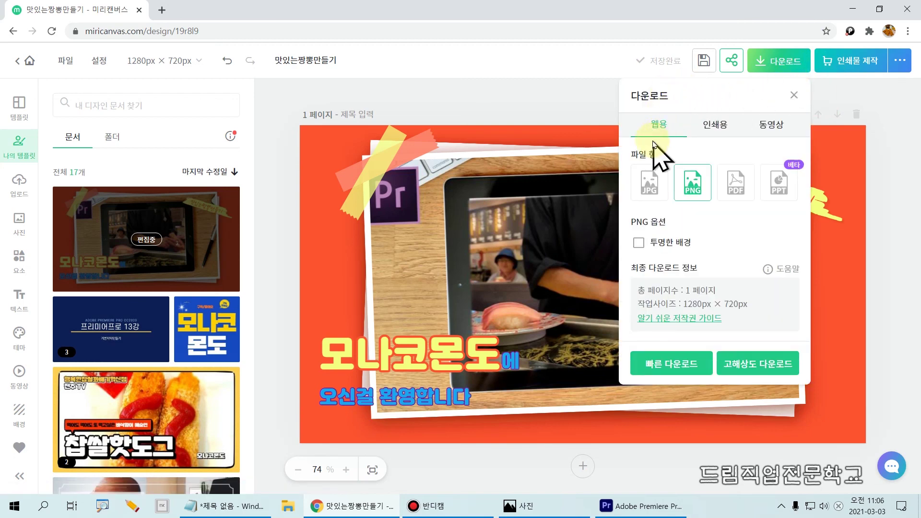
pyautogui.moveTo(637, 116); pyautogui.dragTo(680, 142)
pyautogui.moveTo(632, 157); pyautogui.dragTo(664, 205)
pyautogui.moveTo(674, 155); pyautogui.dragTo(711, 210)
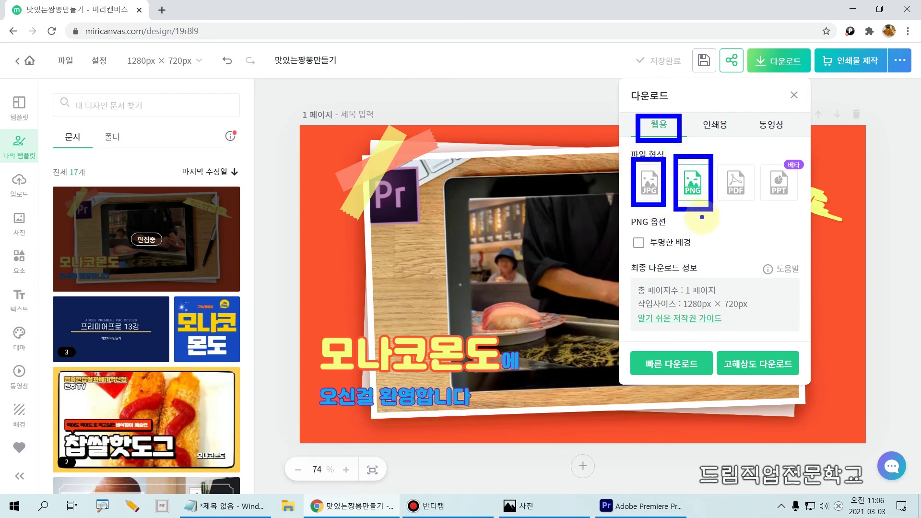
pyautogui.press('Escape')
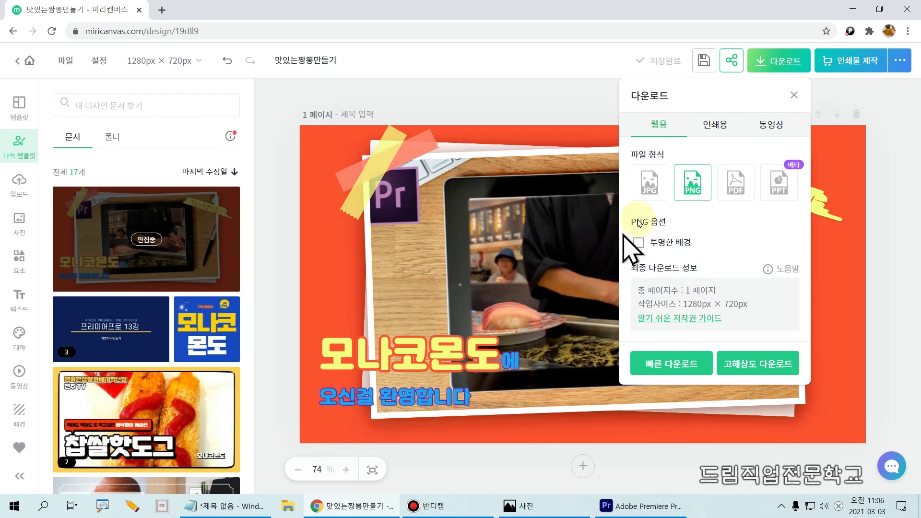
pyautogui.click(648, 192)
pyautogui.click(687, 184)
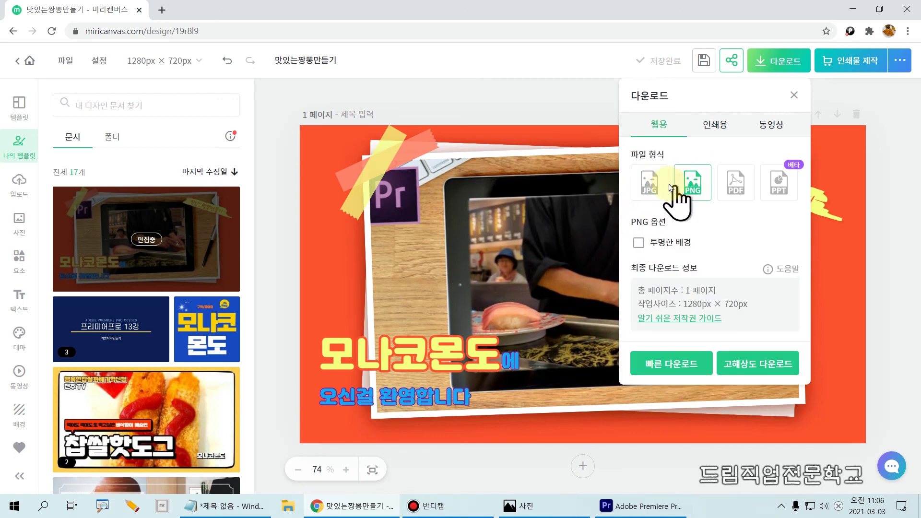
pyautogui.click(655, 184)
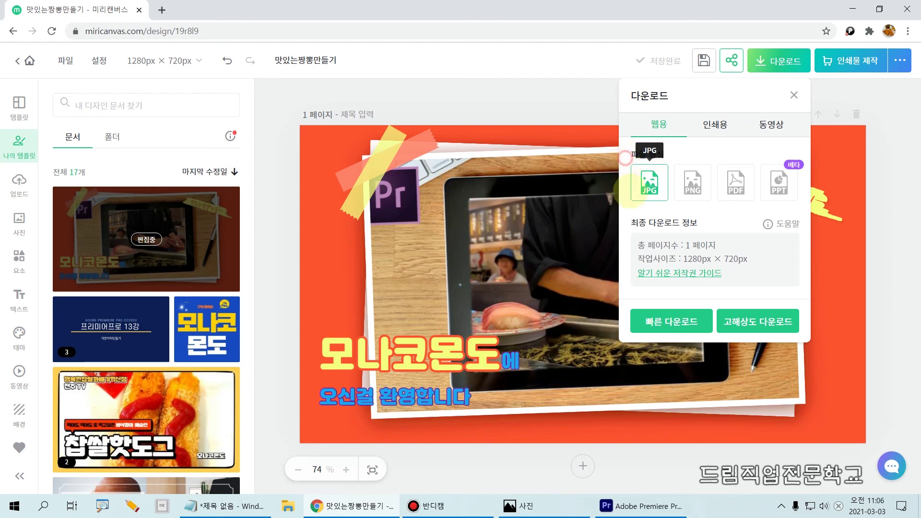
pyautogui.moveTo(623, 156); pyautogui.dragTo(674, 210)
pyautogui.moveTo(626, 304); pyautogui.dragTo(714, 345)
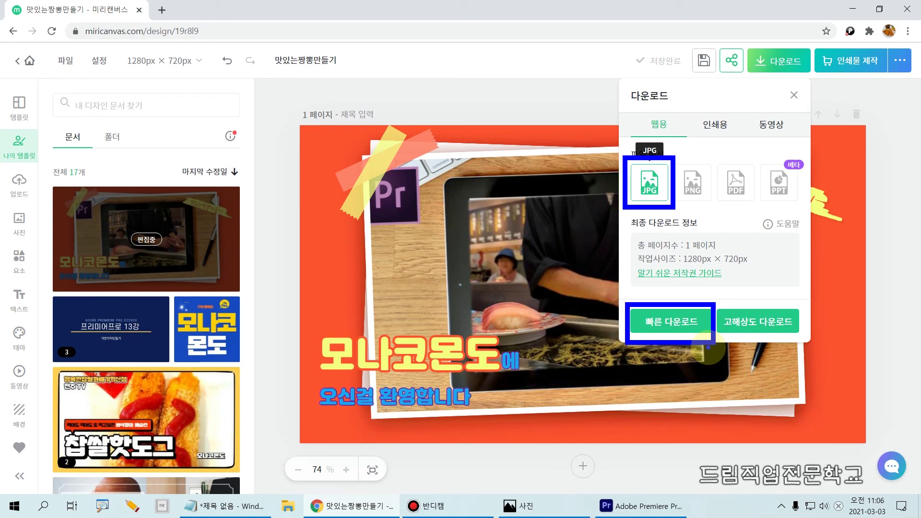
pyautogui.click(677, 328)
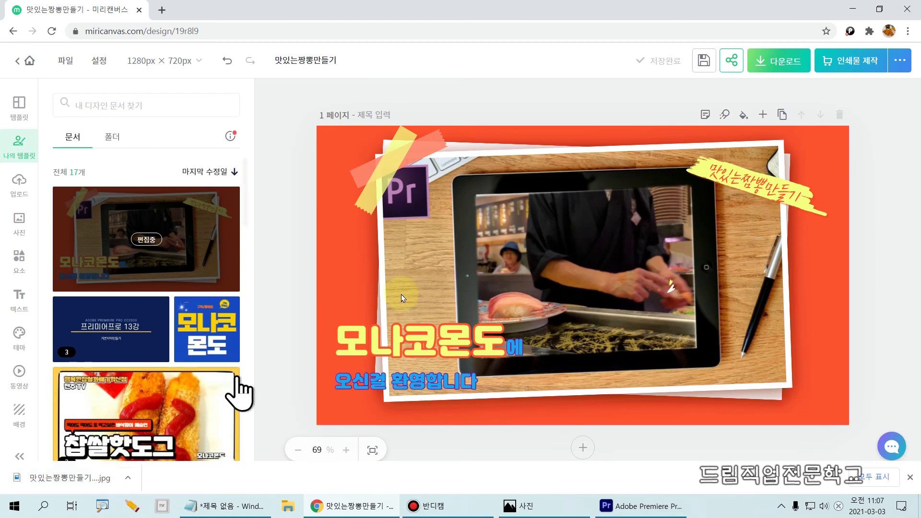
# Minimise the browser and Notepad, open the 다운로드 folder in File Explorer and select 맛있는짬뽕만들기_001.jpg.
pyautogui.click(852, 9)
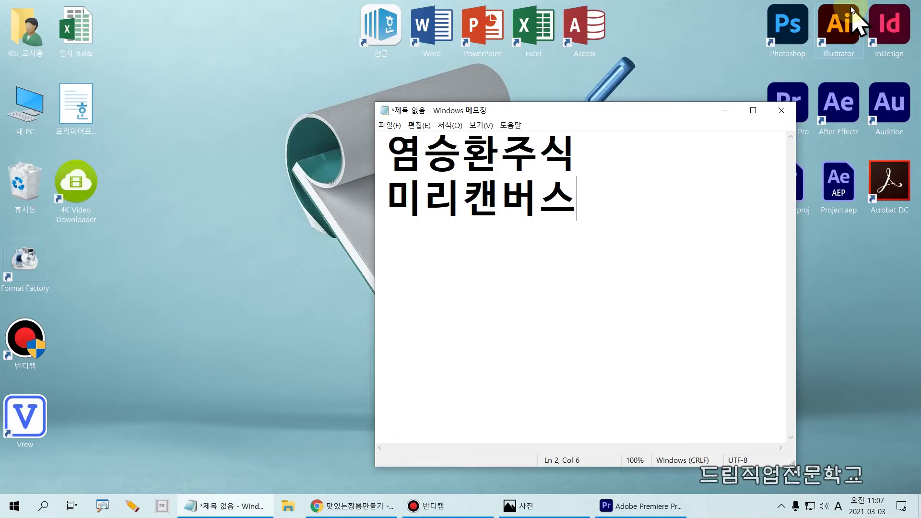
pyautogui.click(725, 112)
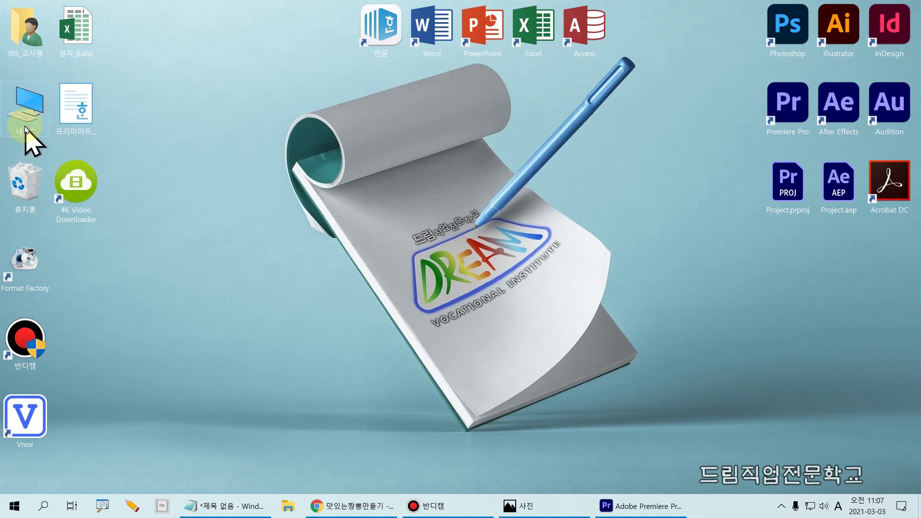
pyautogui.press('super')
pyautogui.press('super')
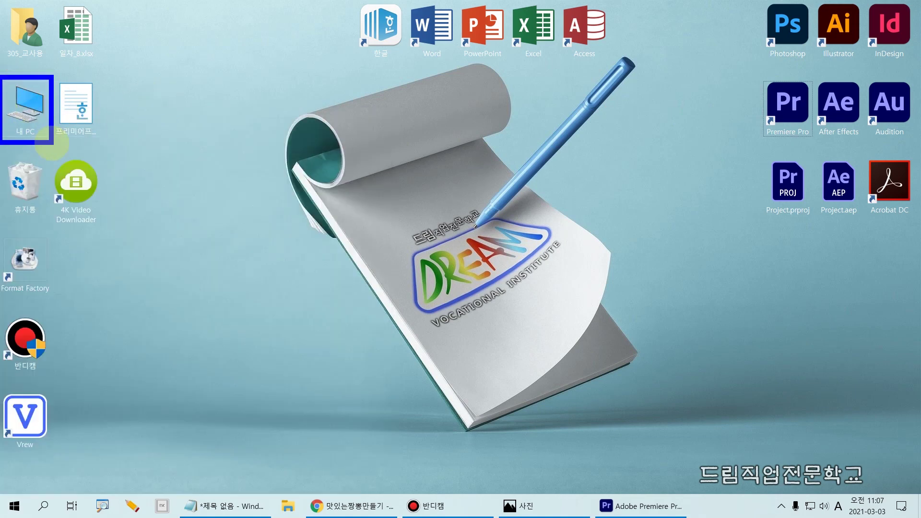
pyautogui.doubleClick(15, 104)
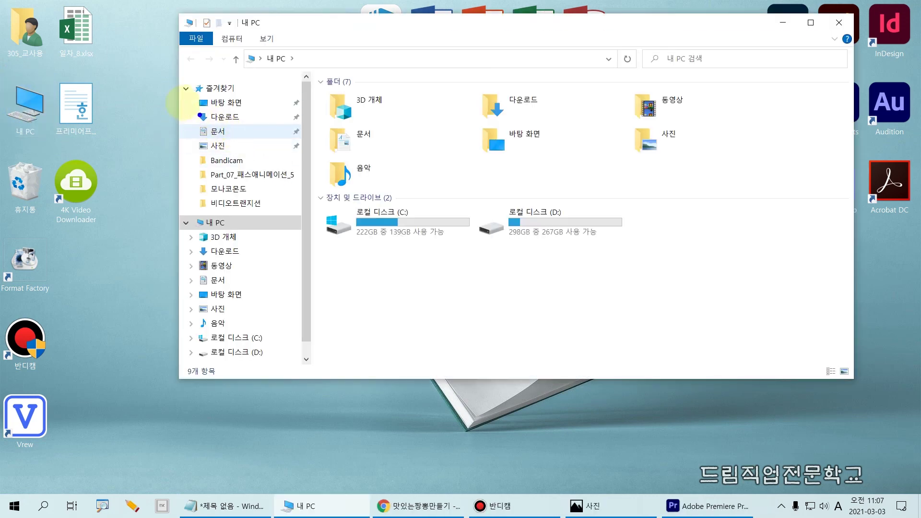
pyautogui.moveTo(169, 109); pyautogui.dragTo(302, 128)
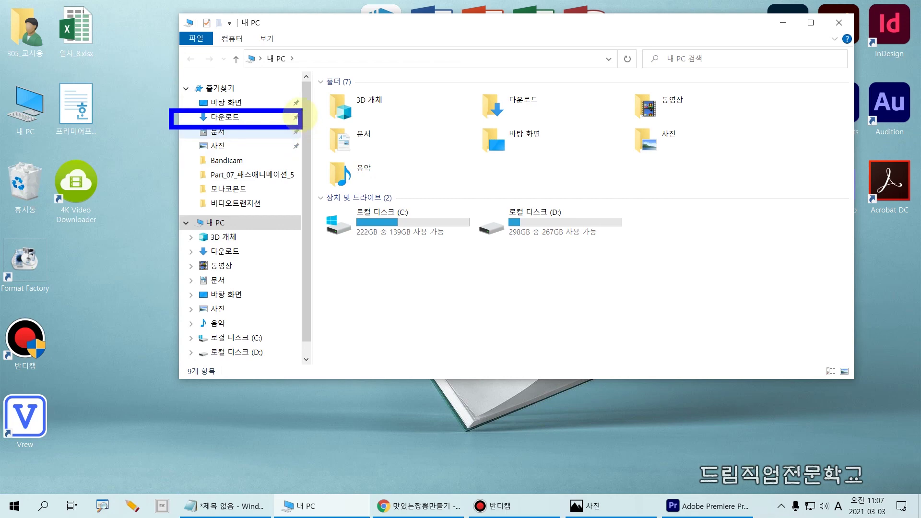
pyautogui.click(248, 119)
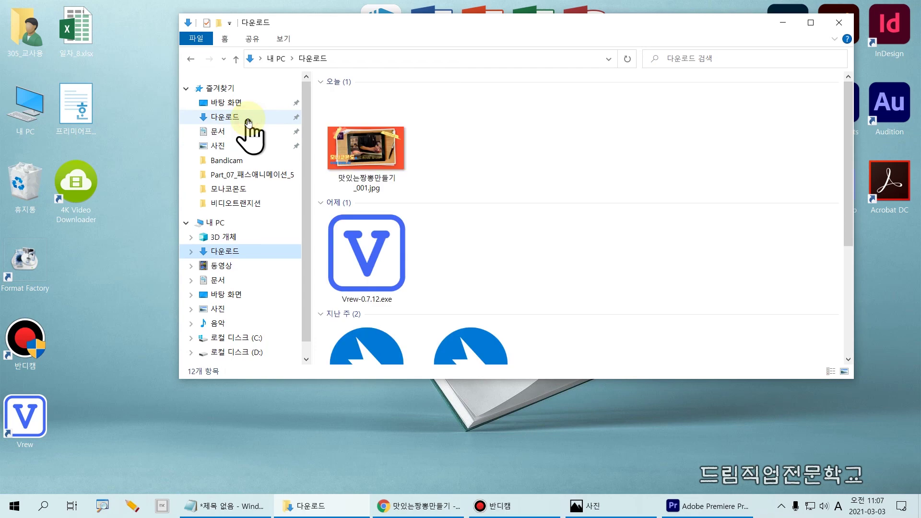
pyautogui.moveTo(317, 101); pyautogui.dragTo(429, 200)
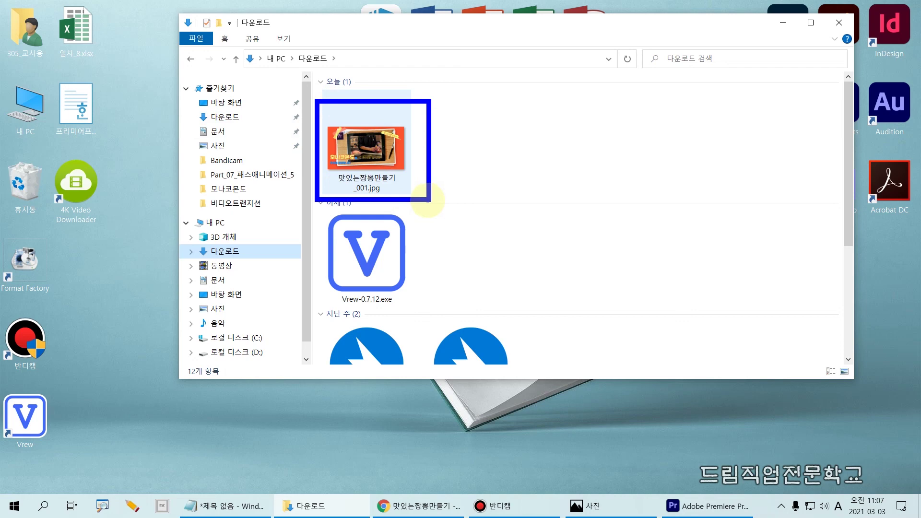
pyautogui.click(386, 160)
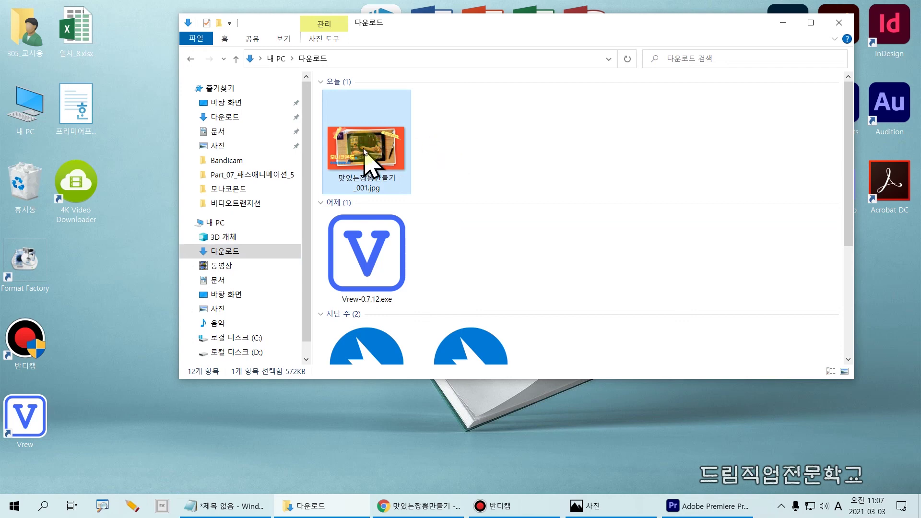
# Paste 맛있는짬뽕만들기_001.jpg into the 모나코몬도 folder on drive D, and switch back to the MiriCanvas design in the browser.
pyautogui.doubleClick(24, 106)
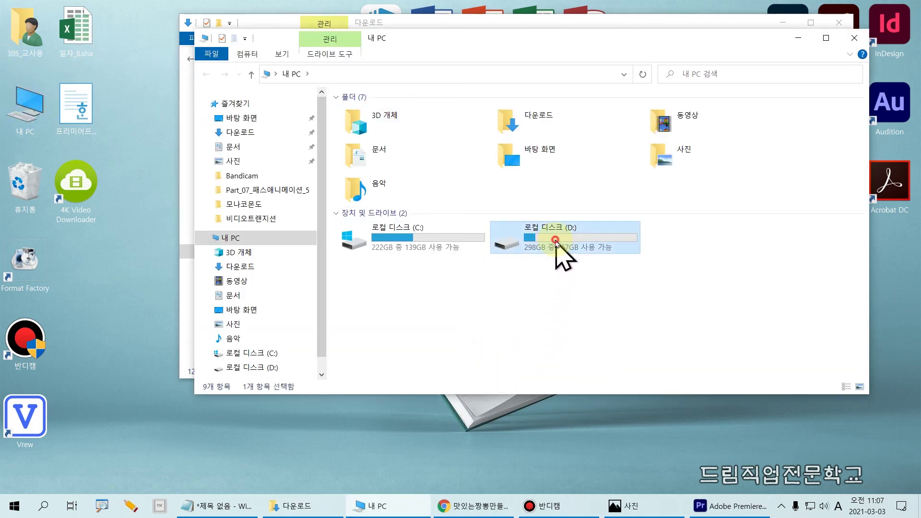
pyautogui.doubleClick(557, 241)
pyautogui.doubleClick(379, 190)
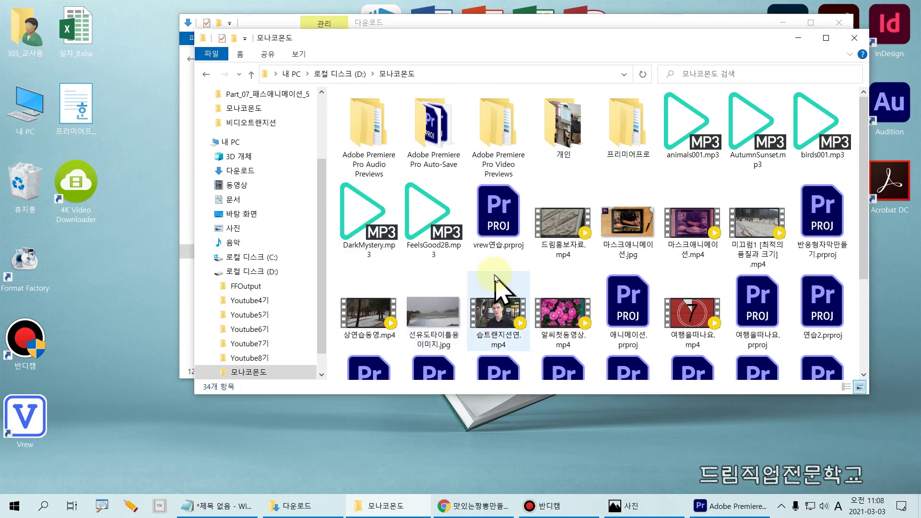
pyautogui.moveTo(725, 188); pyautogui.dragTo(788, 256)
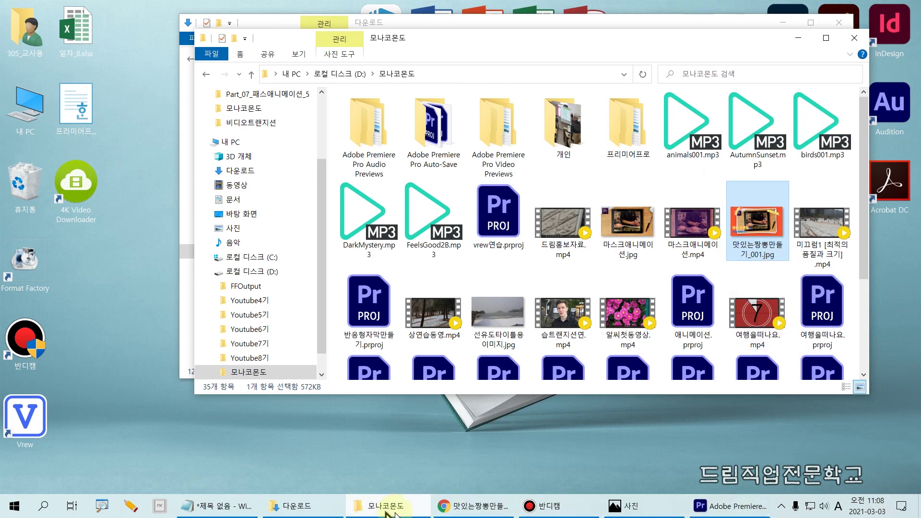
pyautogui.click(468, 506)
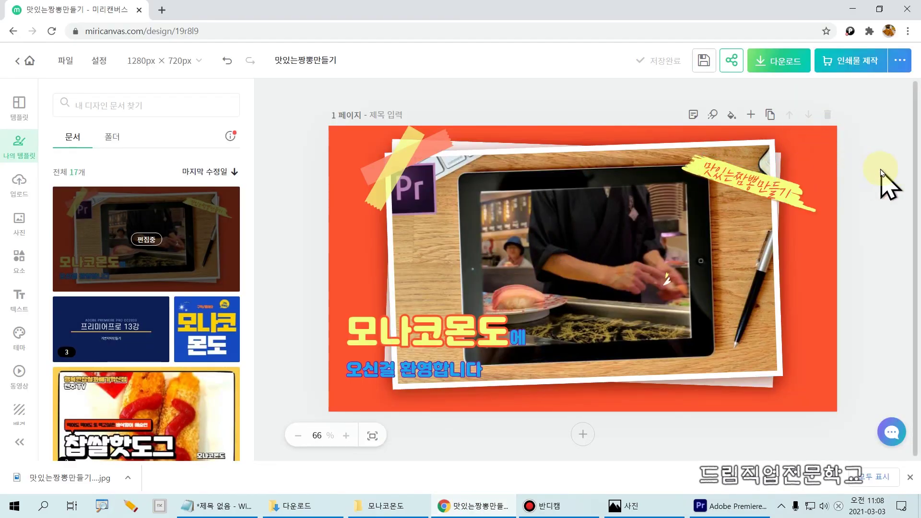
pyautogui.click(813, 188)
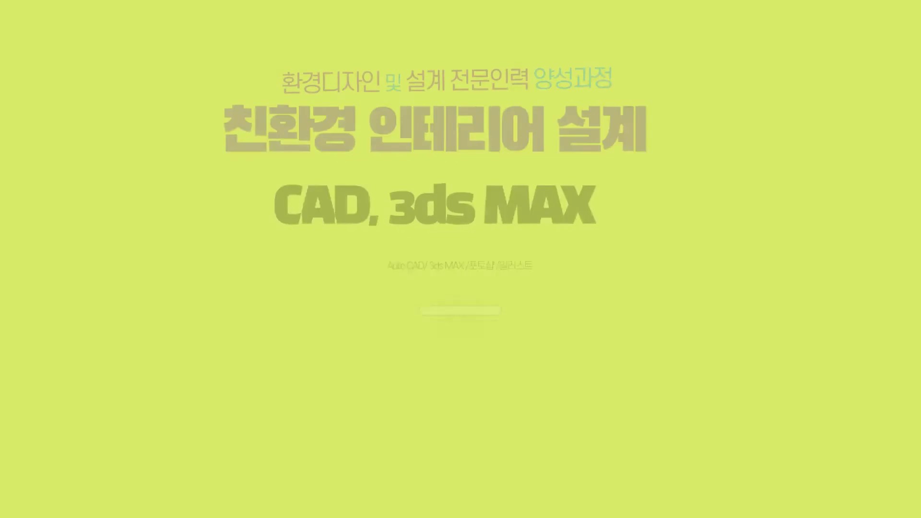